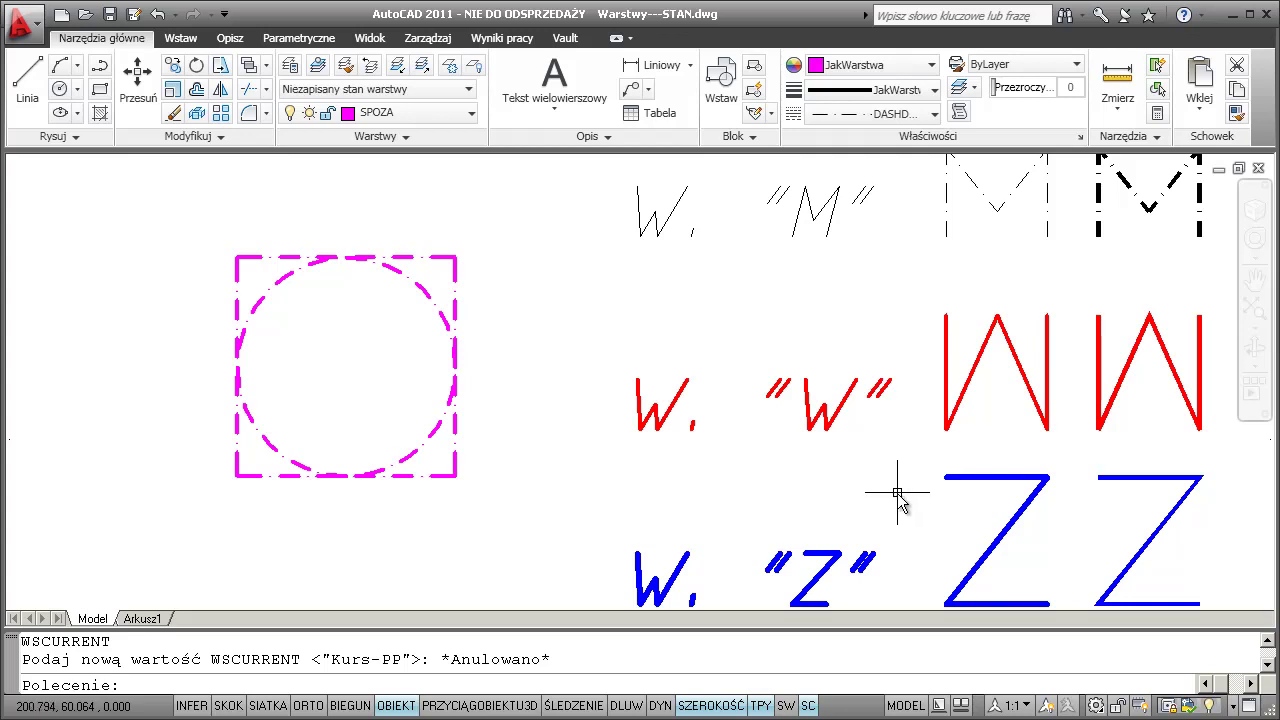
- Switch to the Warstwy-PREZ-Stan workspace using the status-bar workspace switcher
{"action": "left_click", "coordinate": [1096, 705]}
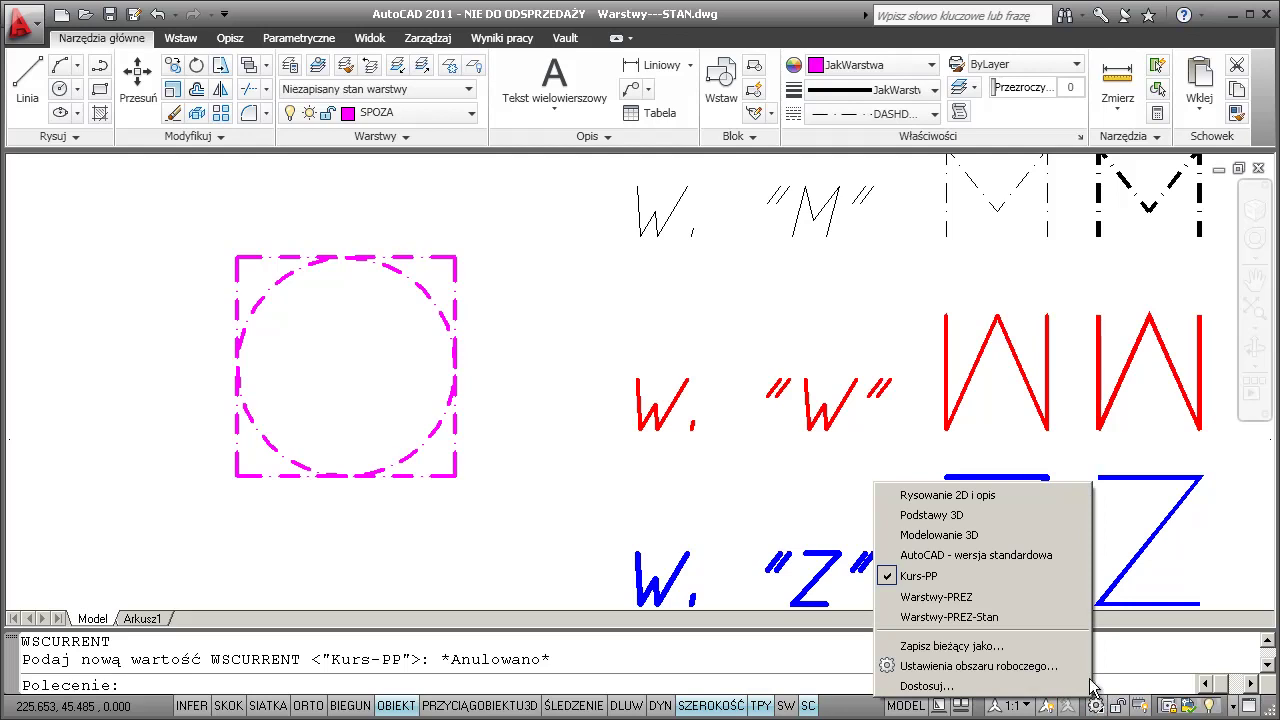
{"action": "left_click", "coordinate": [1008, 628]}
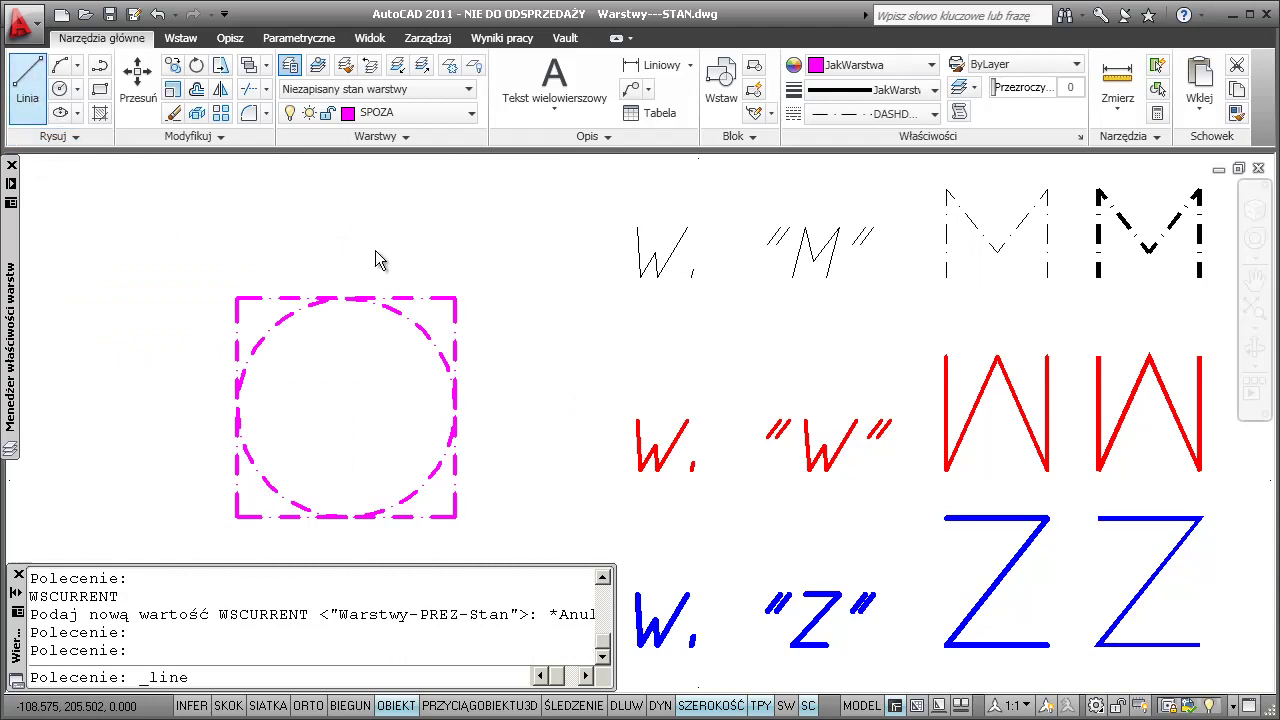
- Draw lines joining the circle's top and bottom quadrants and its right and left quadrants
{"action": "left_click", "coordinate": [347, 297]}
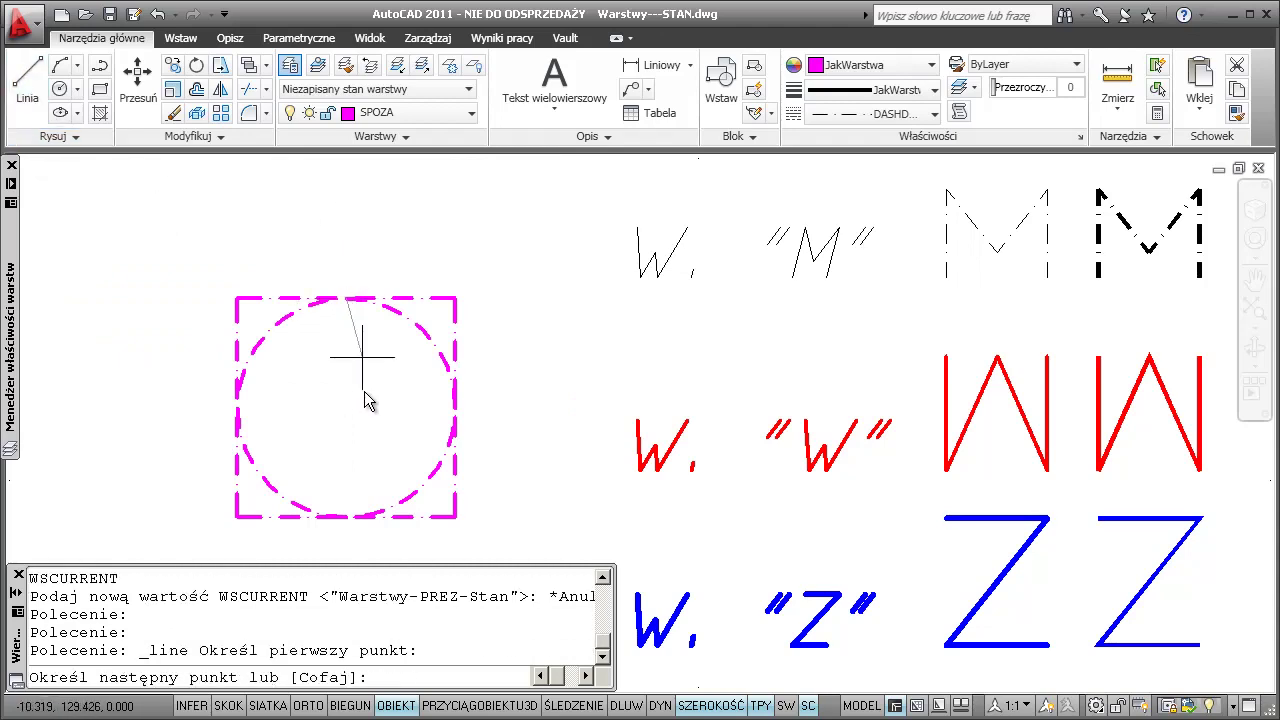
{"action": "left_click", "coordinate": [345, 516]}
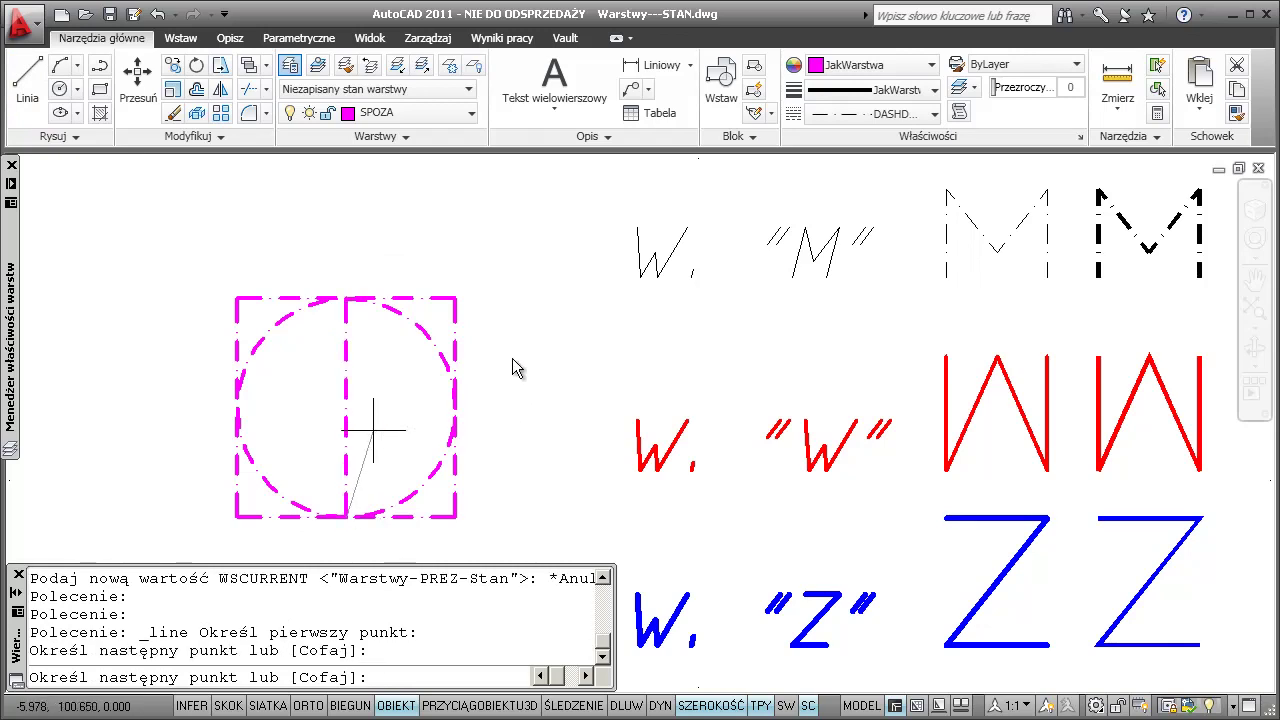
{"action": "key", "text": "Return"}
{"action": "key", "text": "Return"}
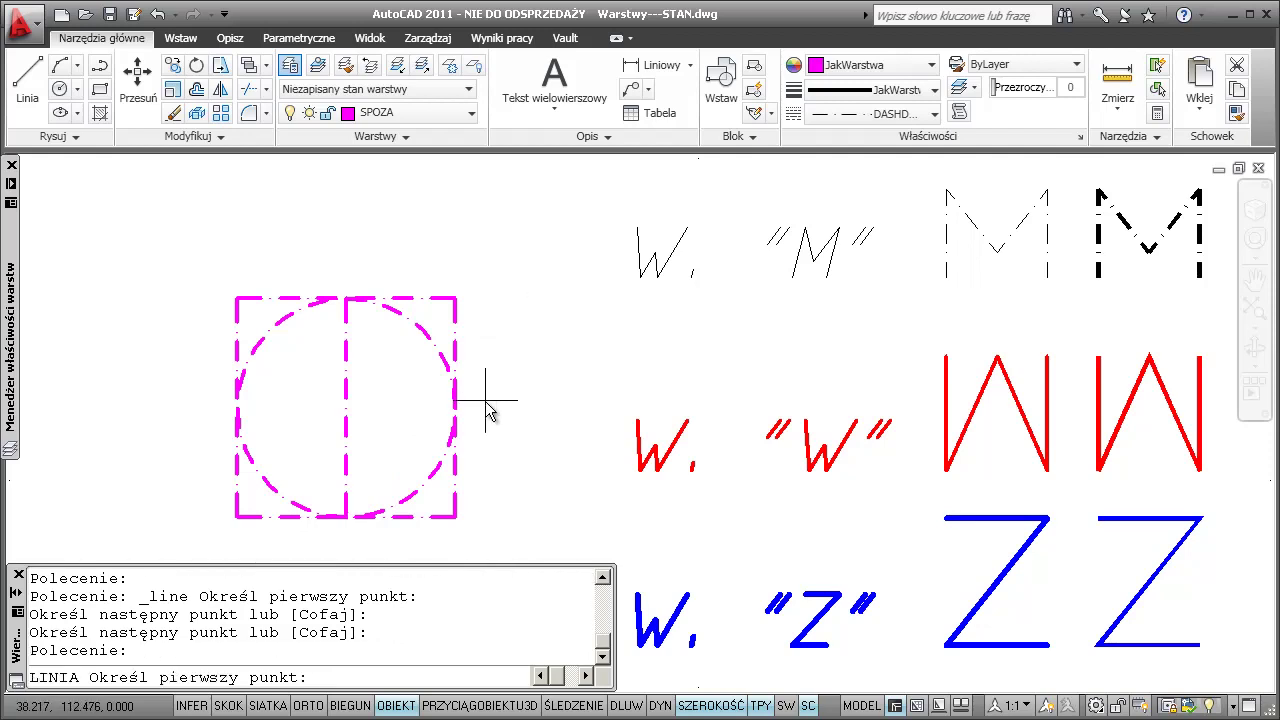
{"action": "left_click", "coordinate": [456, 409]}
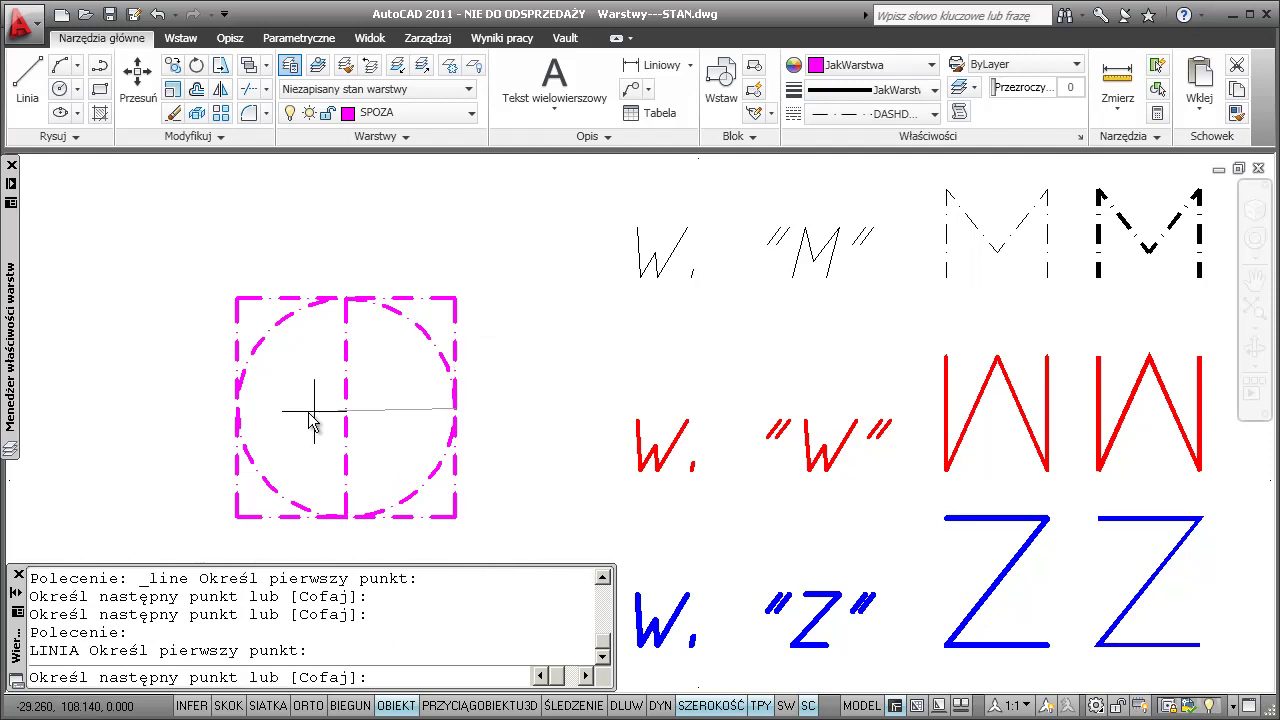
{"action": "left_click", "coordinate": [237, 409]}
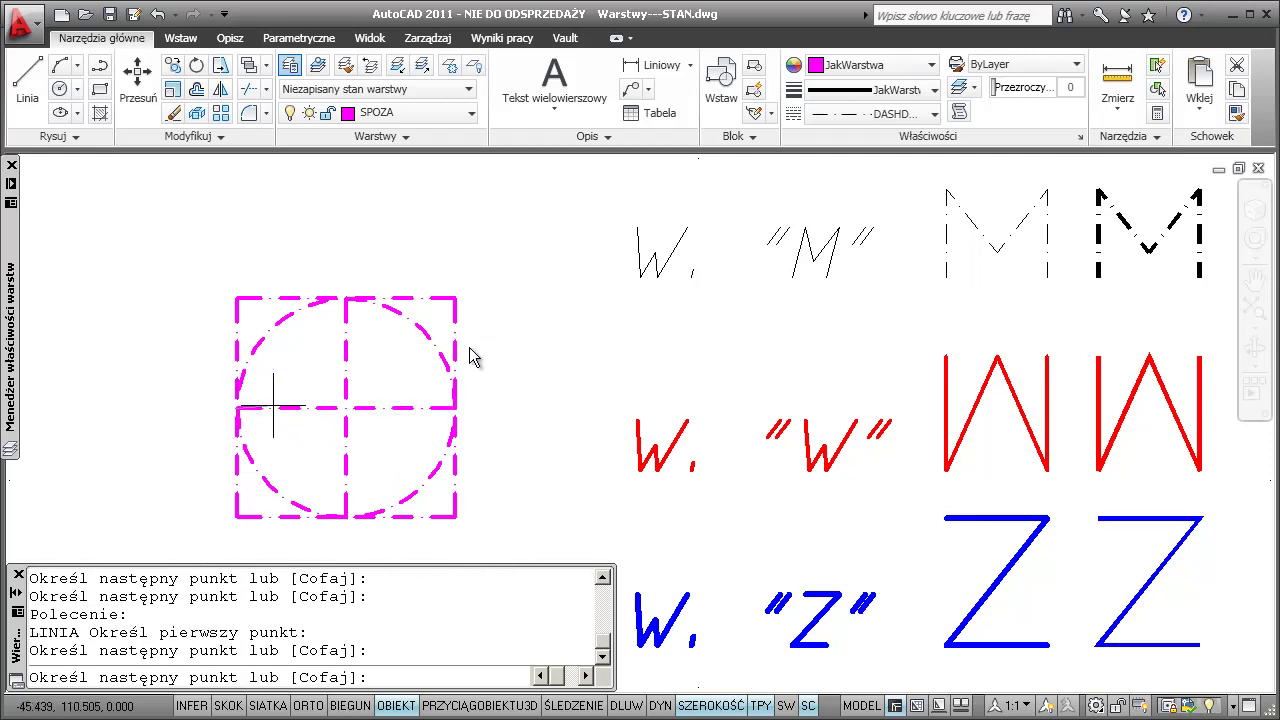
{"action": "key", "text": "Return"}
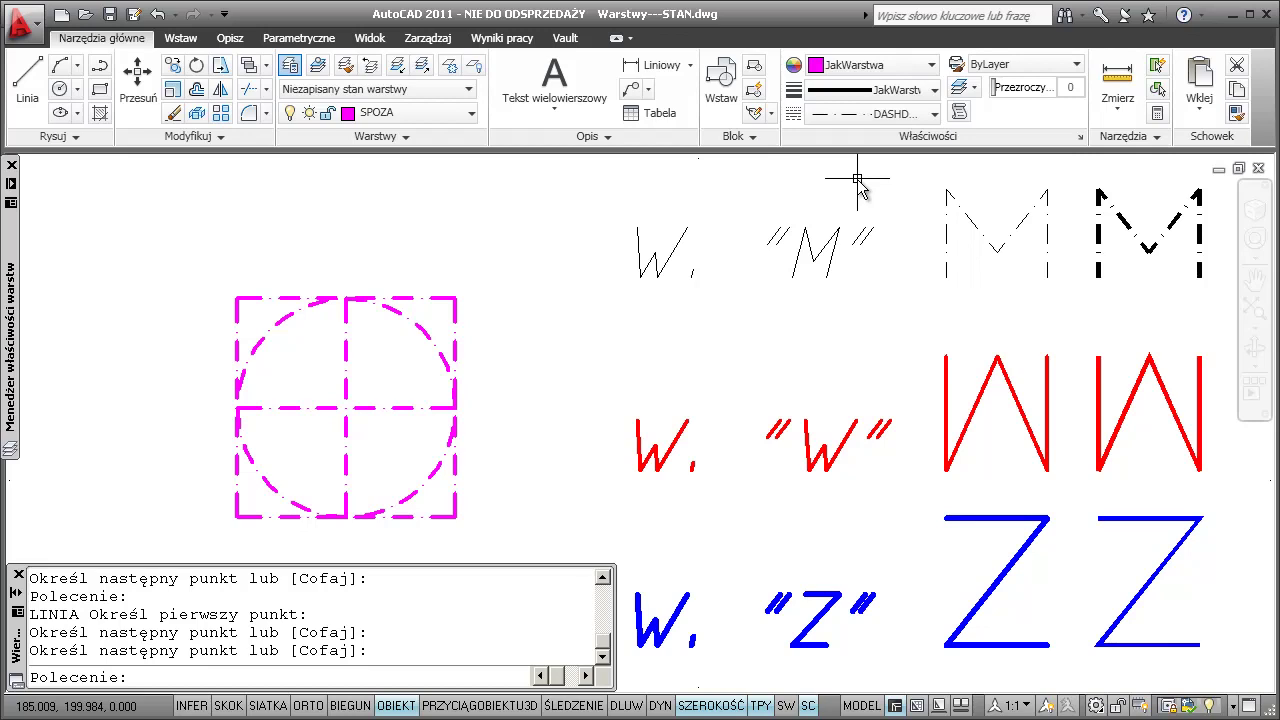
- Set linetype to JakWarstwa and draw a diagonal from the square's lower-left to upper-right corner
{"action": "left_click", "coordinate": [870, 113]}
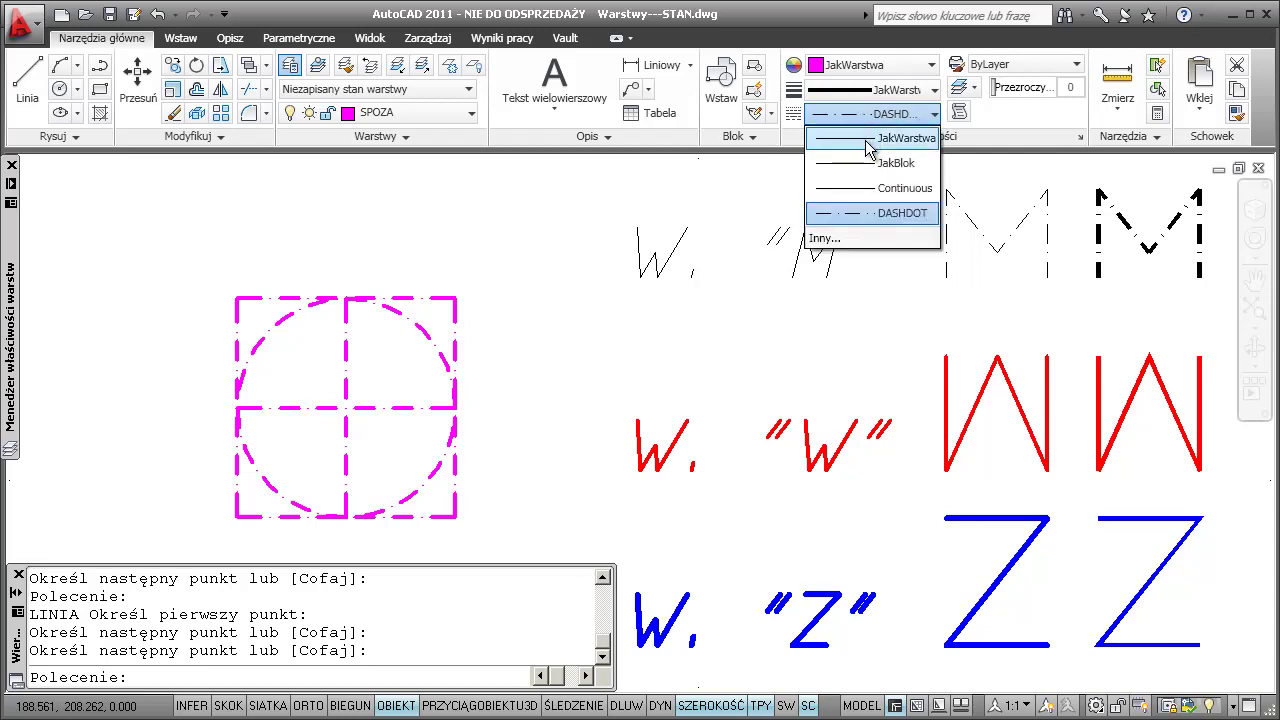
{"action": "left_click", "coordinate": [872, 129]}
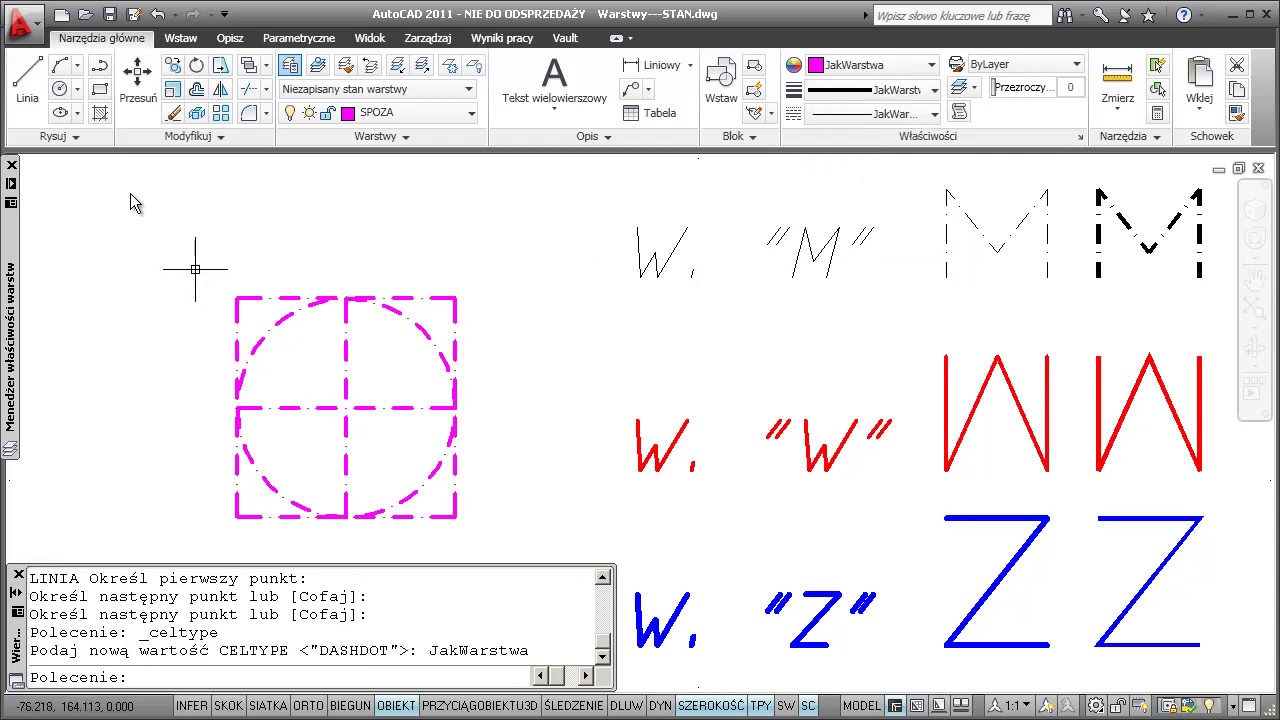
{"action": "left_click", "coordinate": [30, 93]}
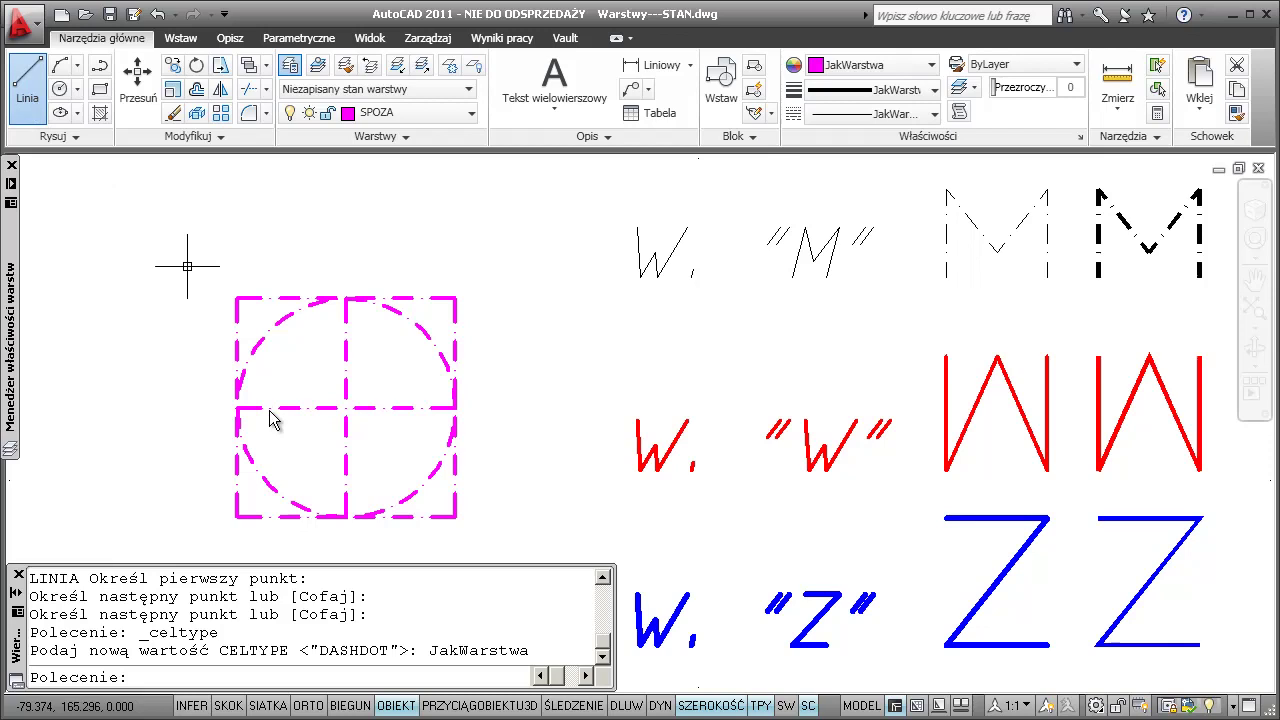
{"action": "left_click", "coordinate": [243, 516]}
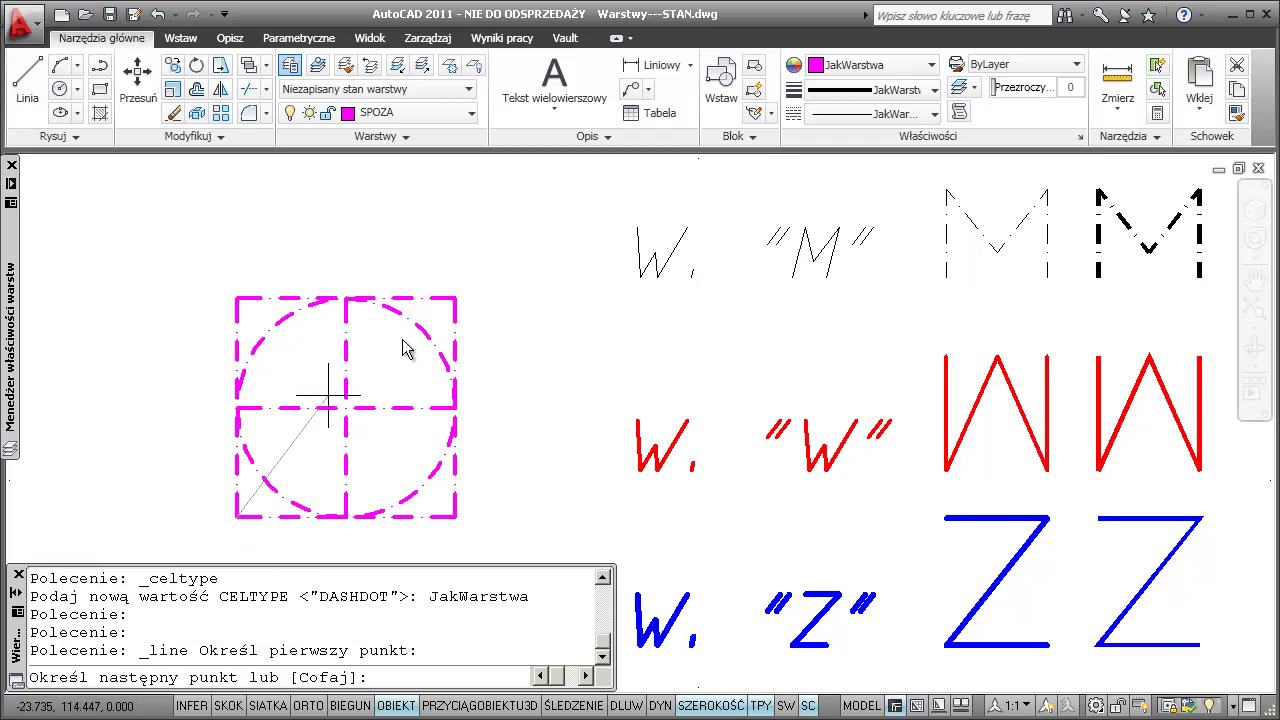
{"action": "left_click", "coordinate": [456, 300]}
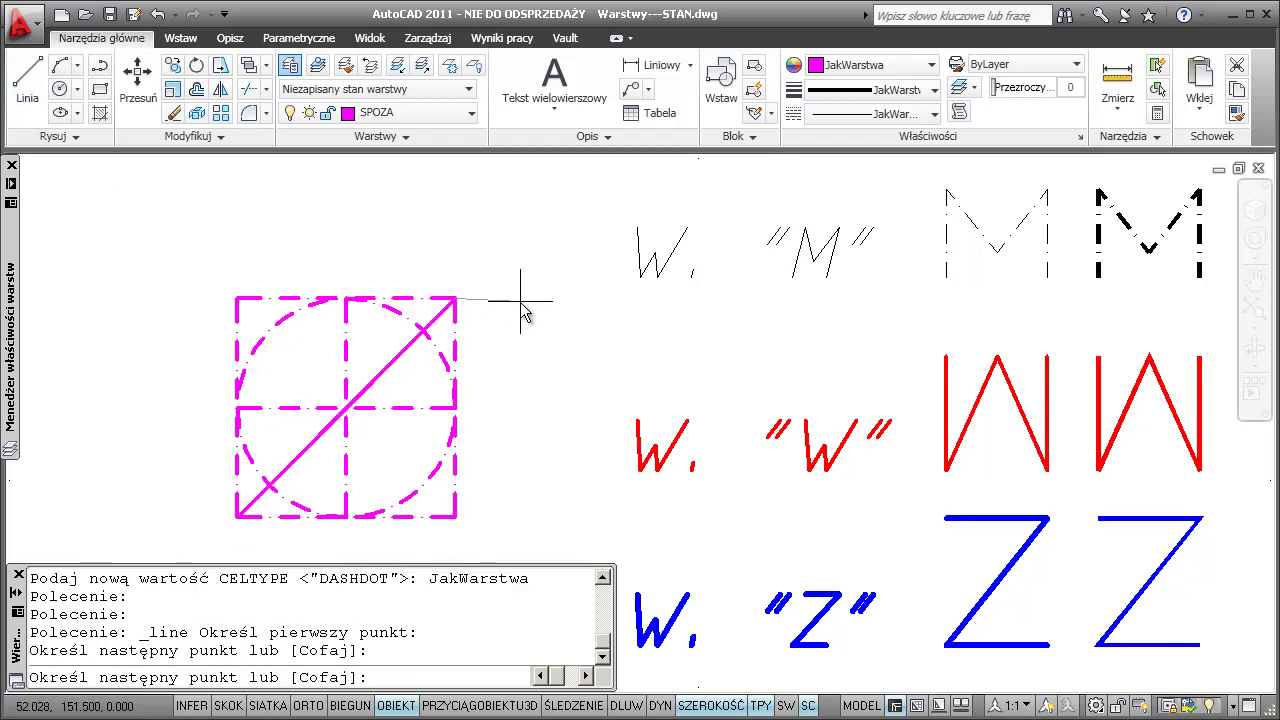
{"action": "key", "text": "Return"}
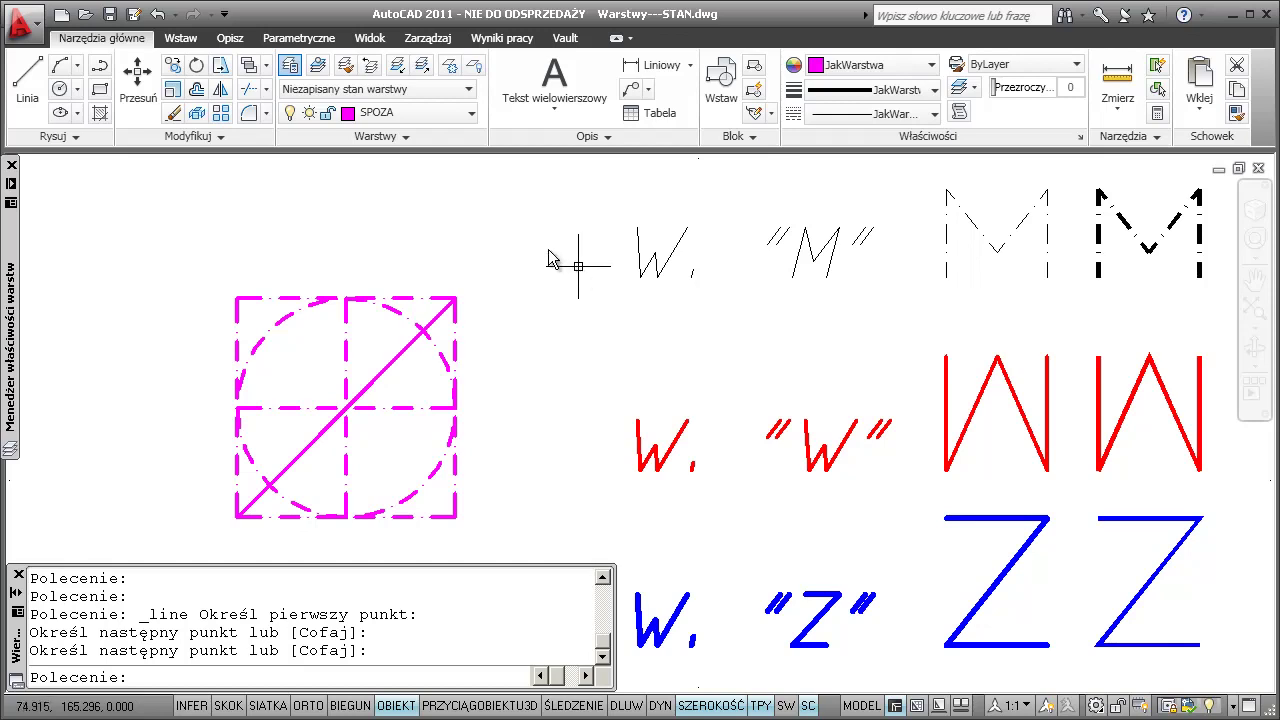
- Restore the Stan Wyjściowy layer state and regenerate the drawing with RE
{"action": "left_click", "coordinate": [472, 96]}
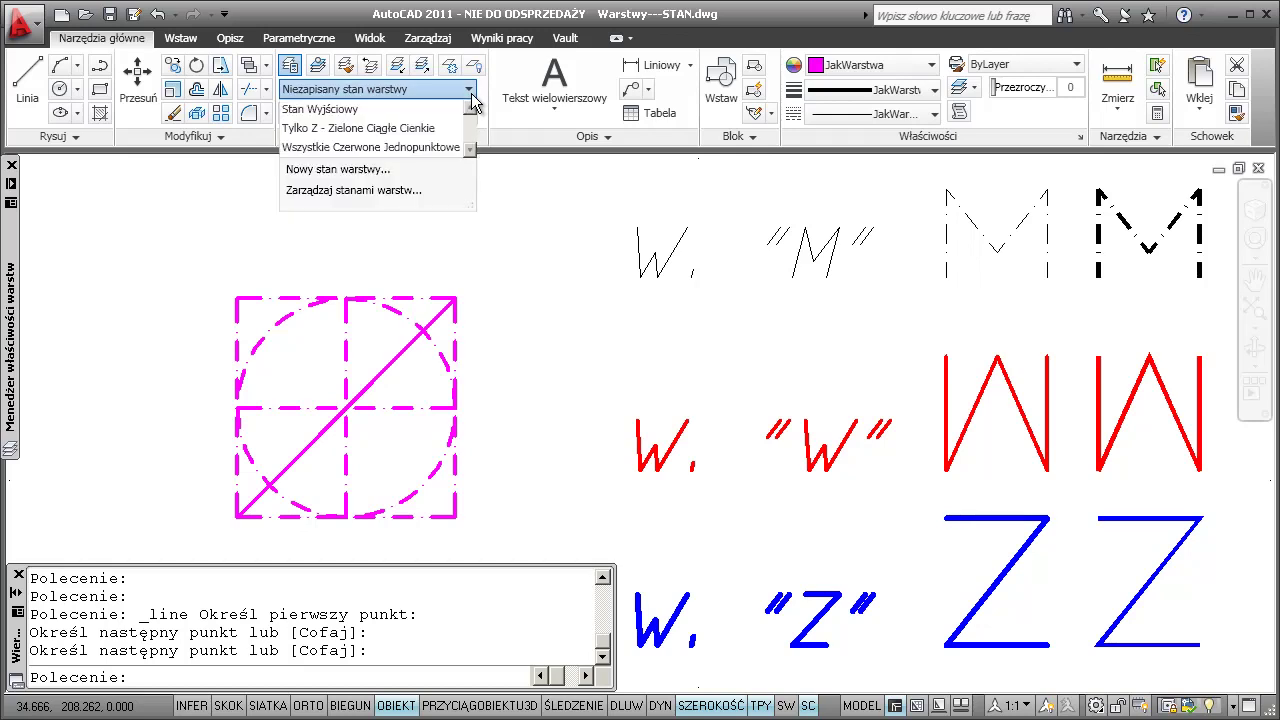
{"action": "left_click", "coordinate": [360, 110]}
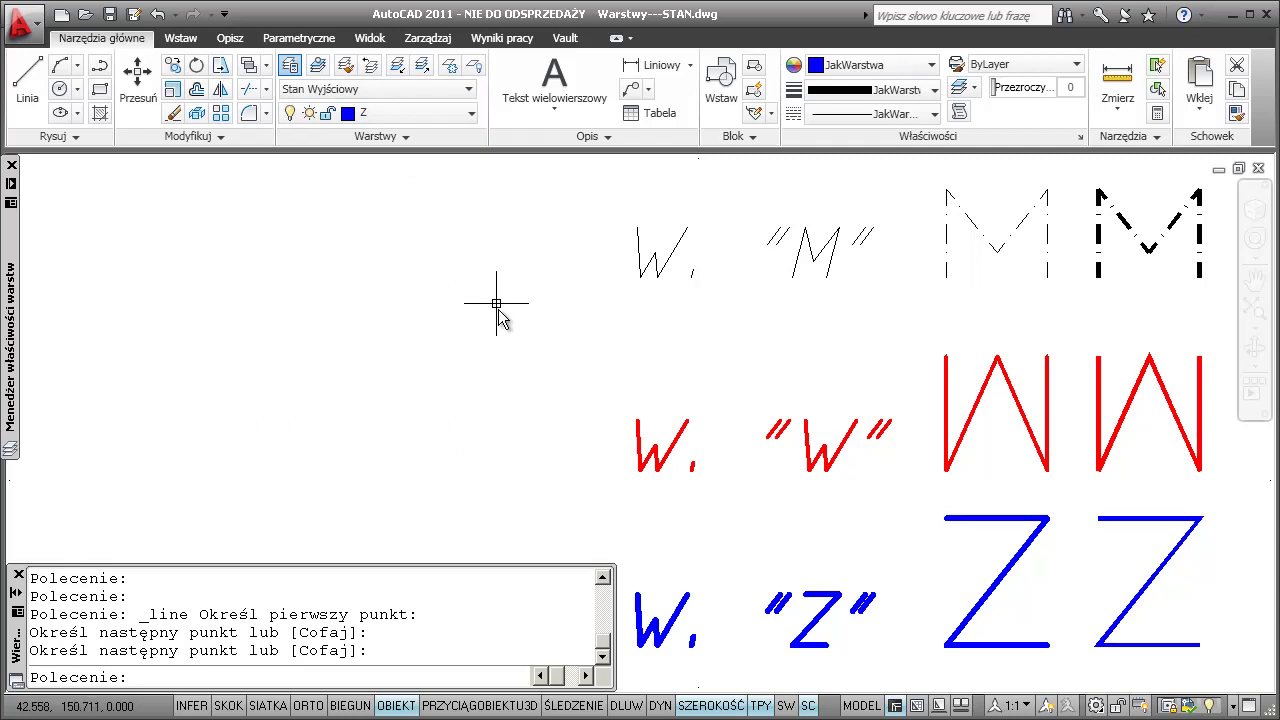
{"action": "type", "text": "re"}
{"action": "key", "text": "Return"}
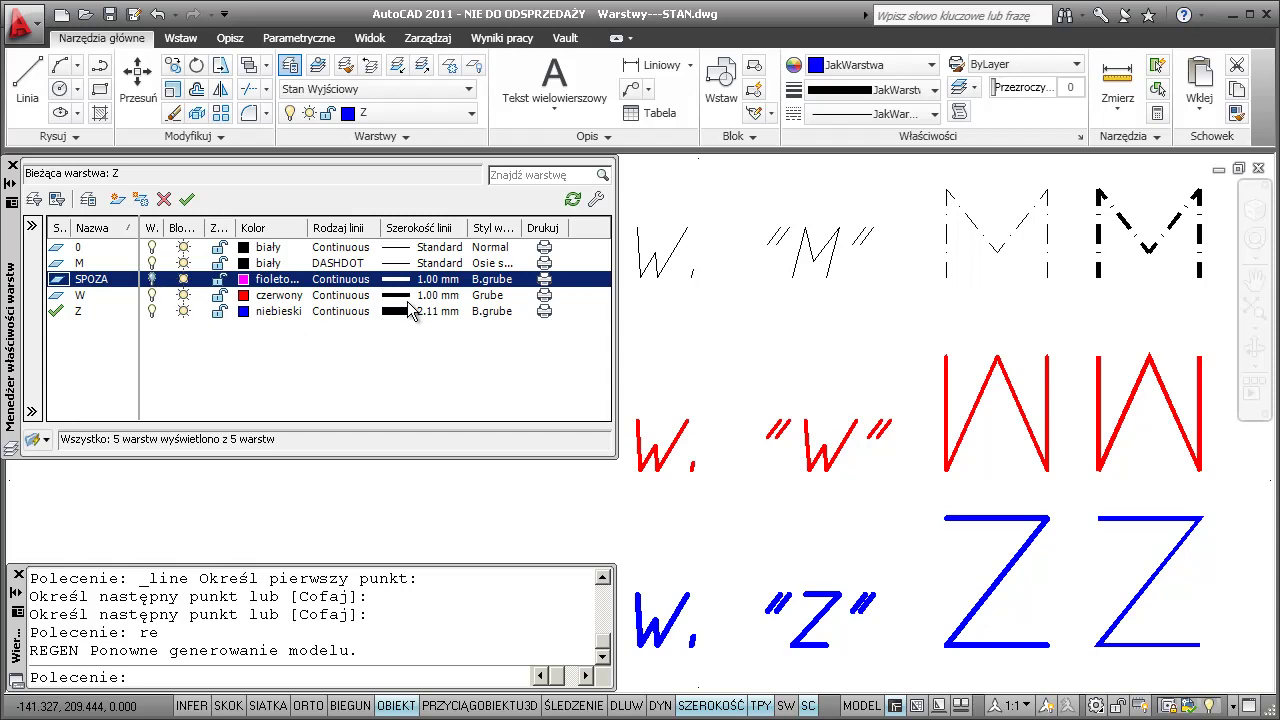
- Restore the Tylko Z - Zielone Ciągłe Cienkie layer state from the Layer State list
{"action": "left_click", "coordinate": [470, 90]}
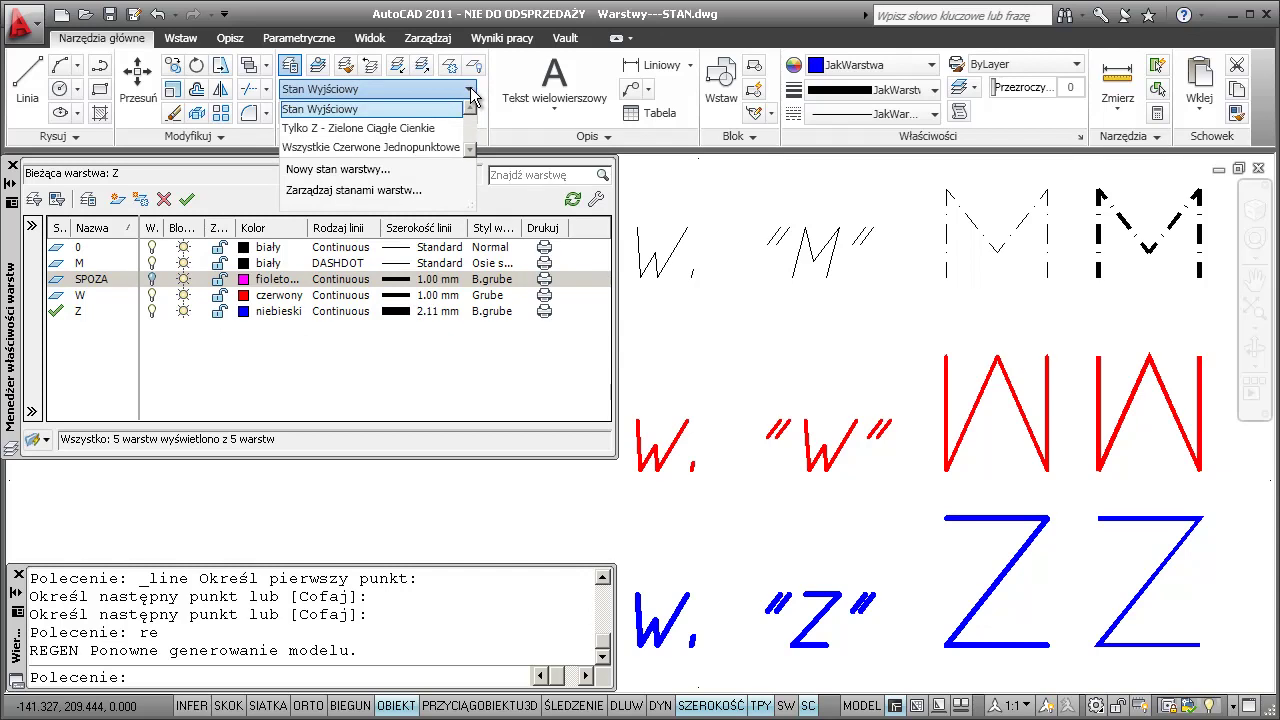
{"action": "left_click", "coordinate": [405, 134]}
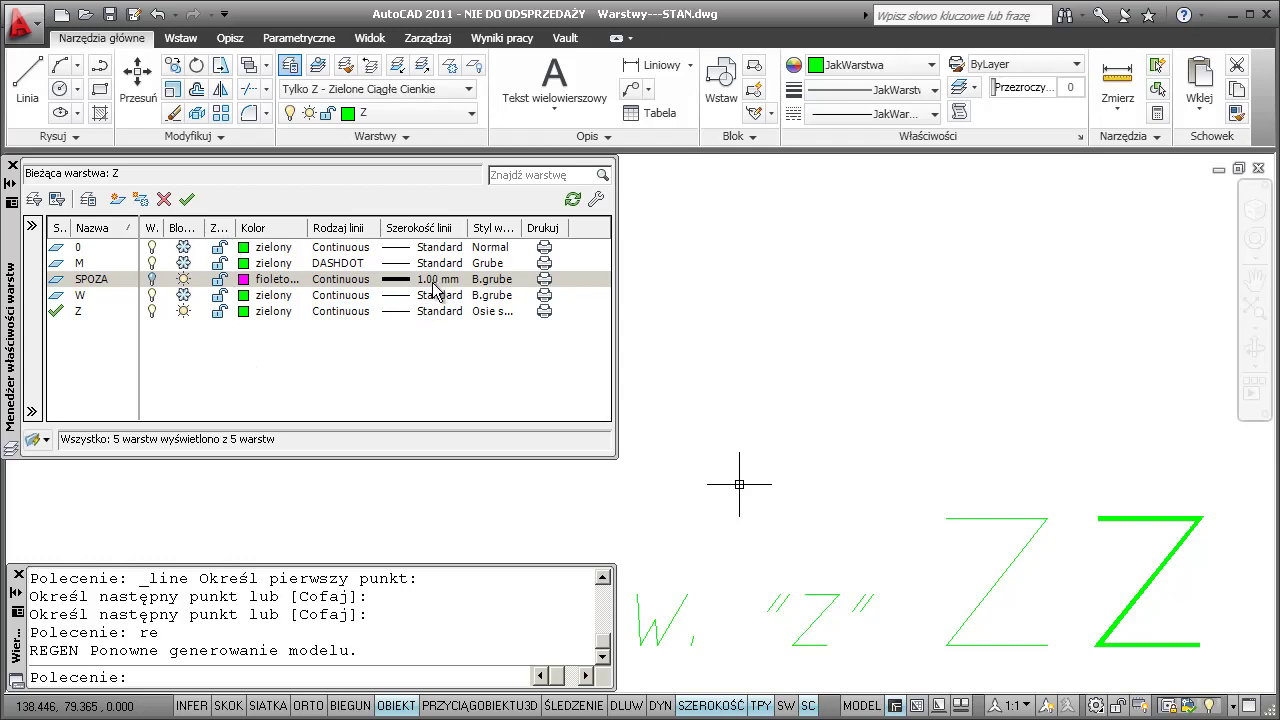
- Restore the Wszystkie Czerwone Jednopunktowe layer state and regenerate with RE to show dash-dot
{"action": "left_click", "coordinate": [470, 92]}
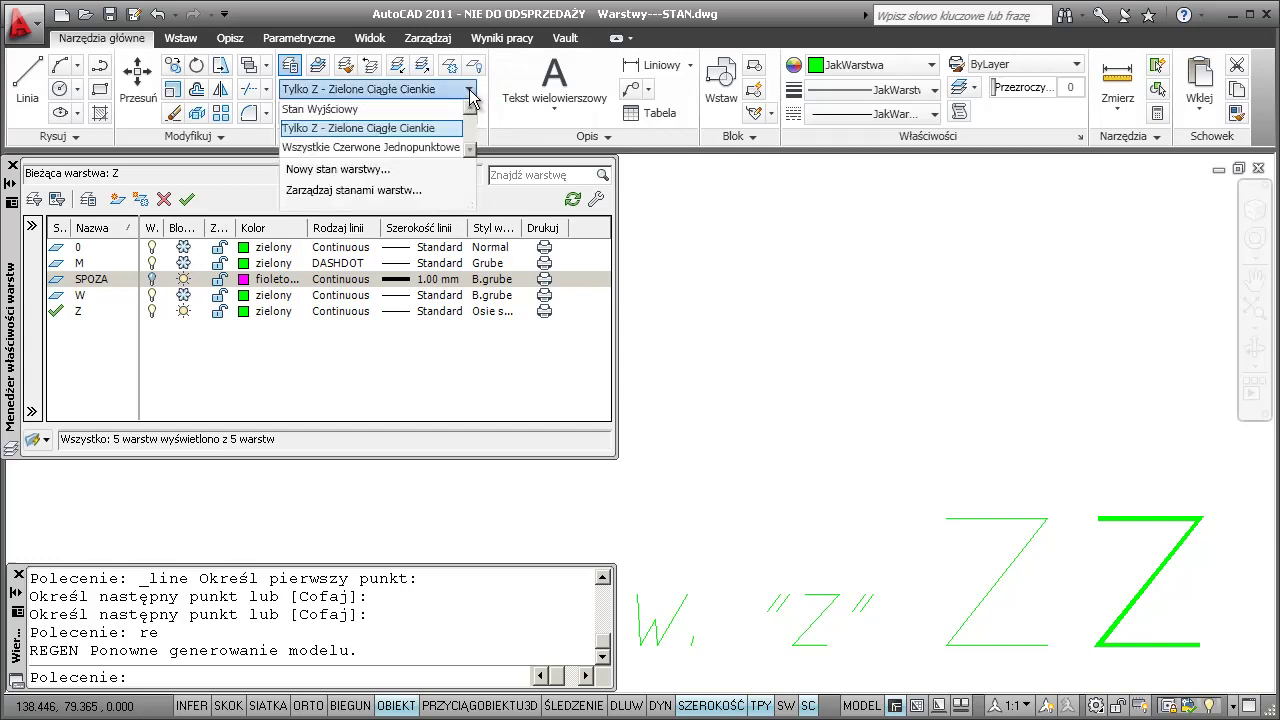
{"action": "left_click", "coordinate": [424, 148]}
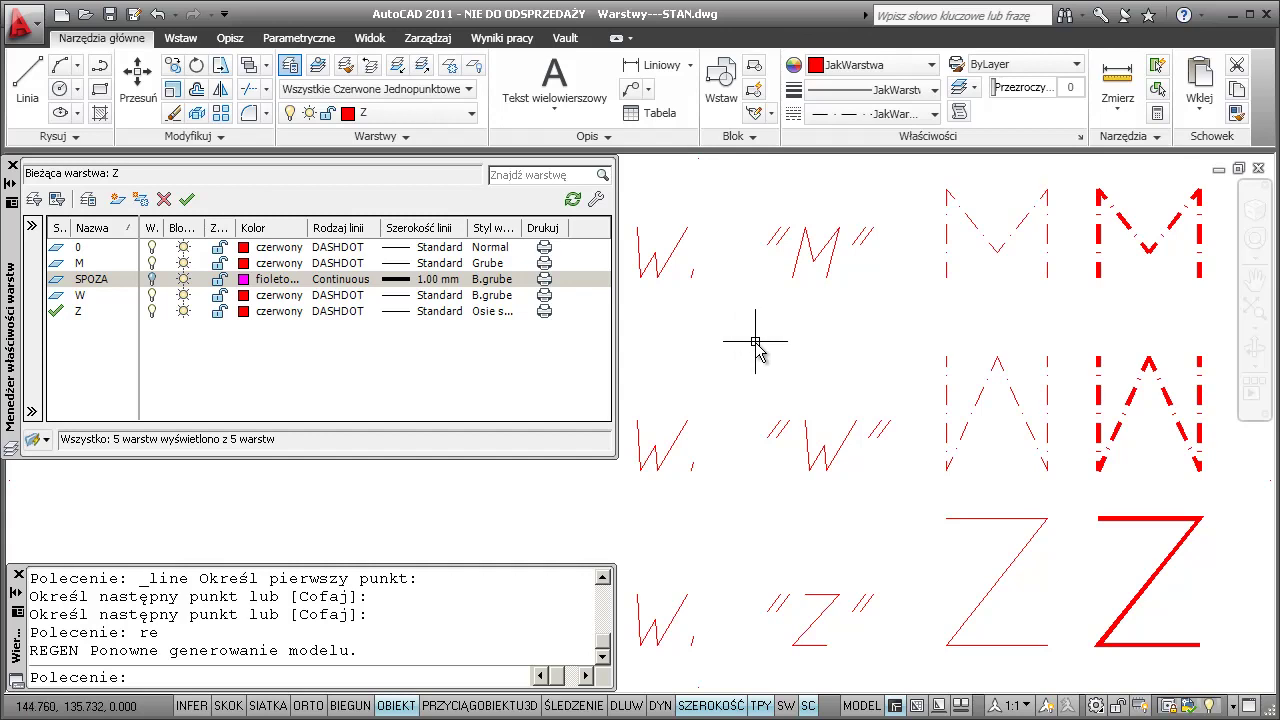
{"action": "type", "text": "re"}
{"action": "key", "text": "Return"}
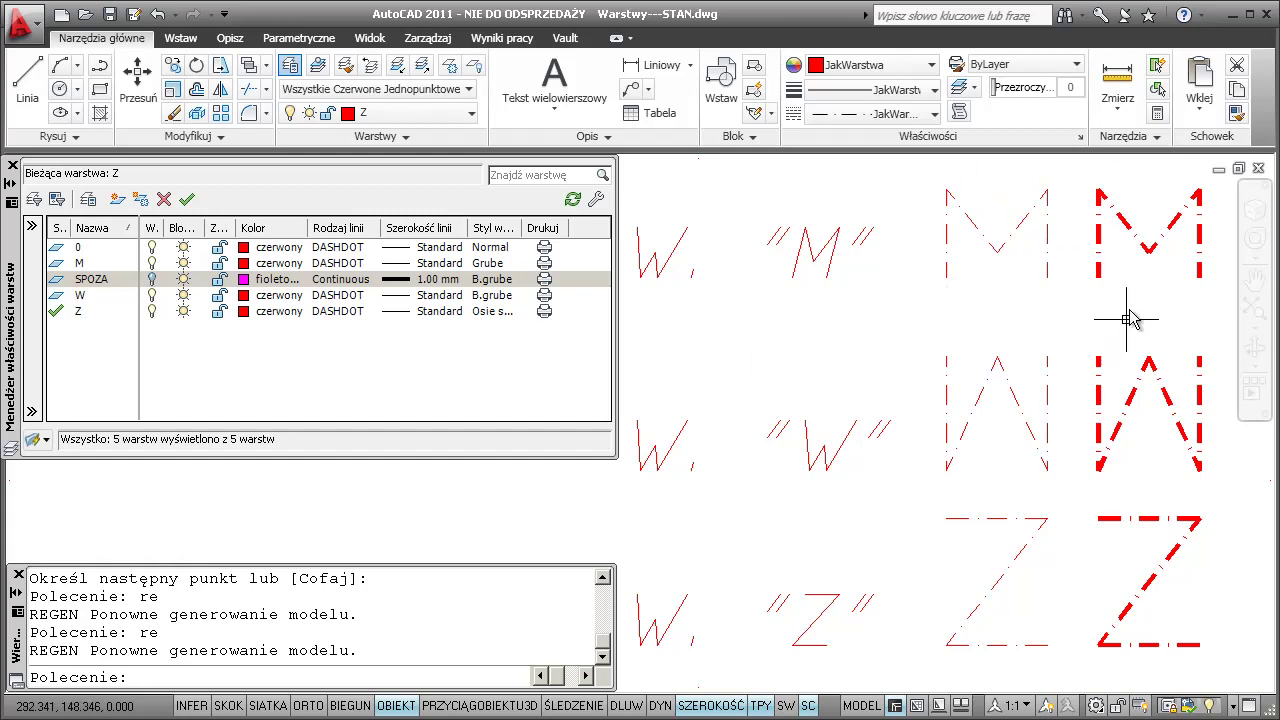
- Select the middle and right-hand M, W and Z letters and inspect their properties
{"action": "left_click", "coordinate": [1156, 224]}
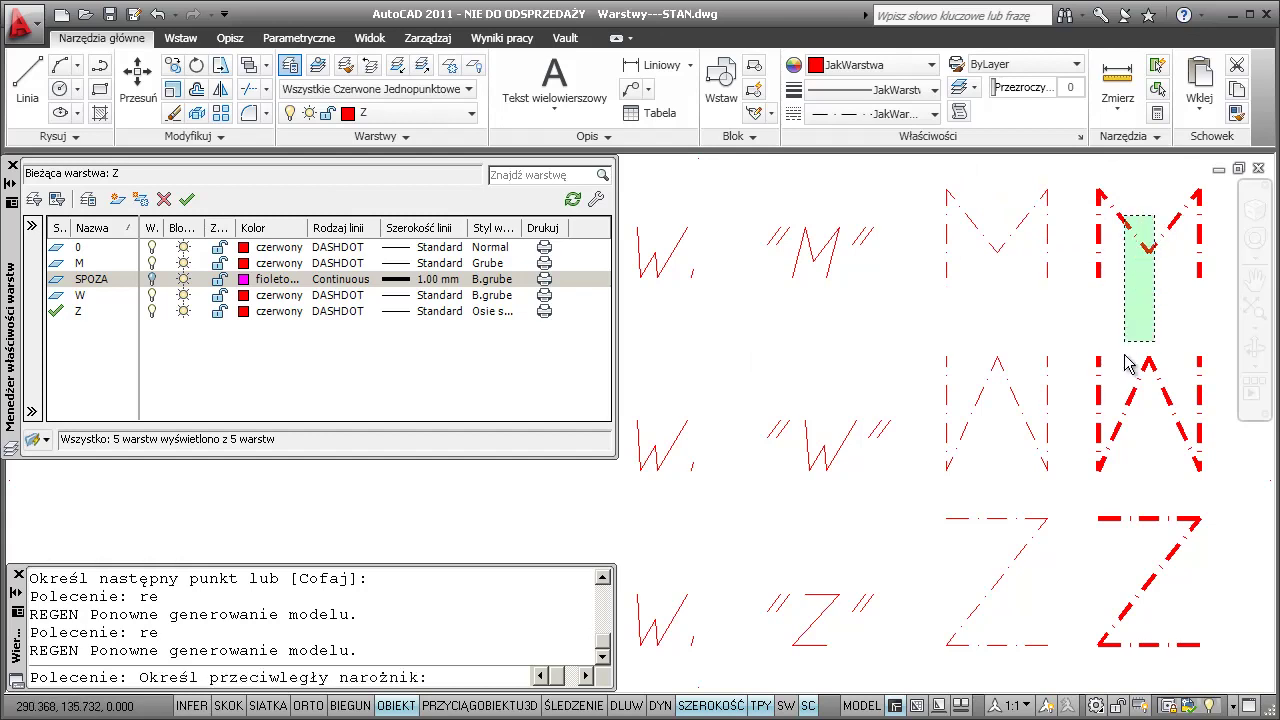
{"action": "left_click", "coordinate": [1140, 662]}
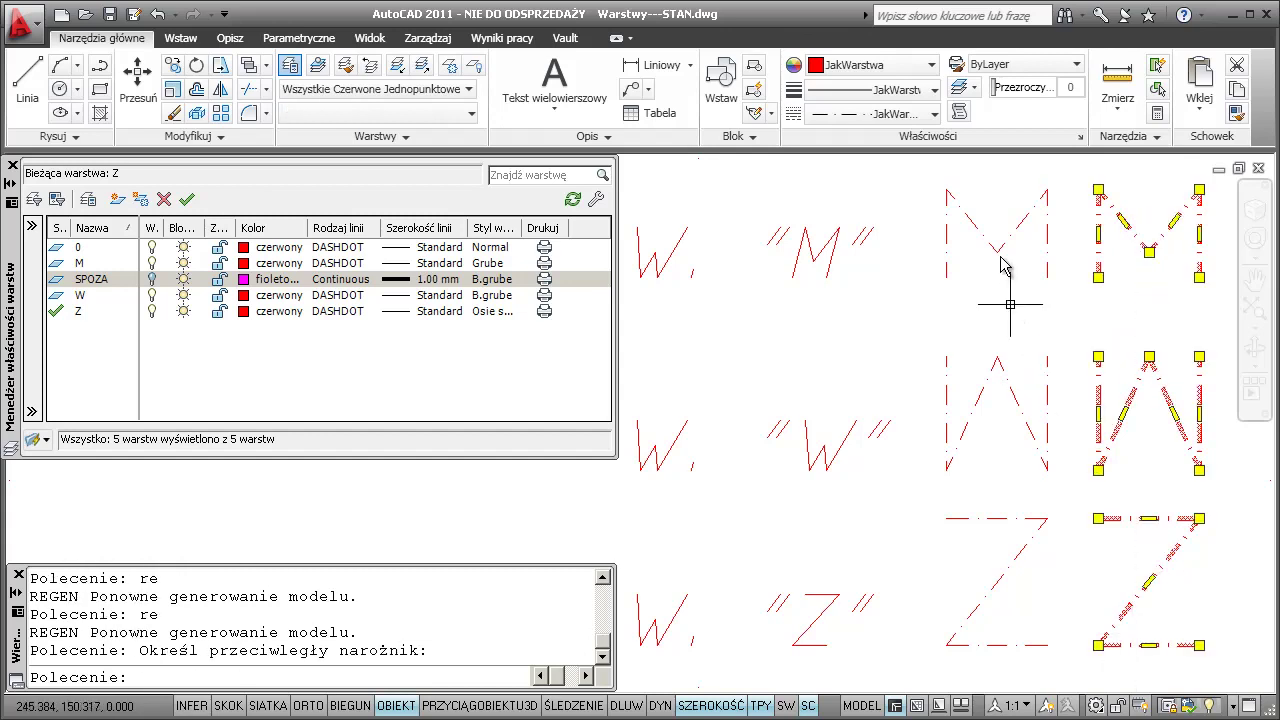
{"action": "left_click", "coordinate": [1024, 190]}
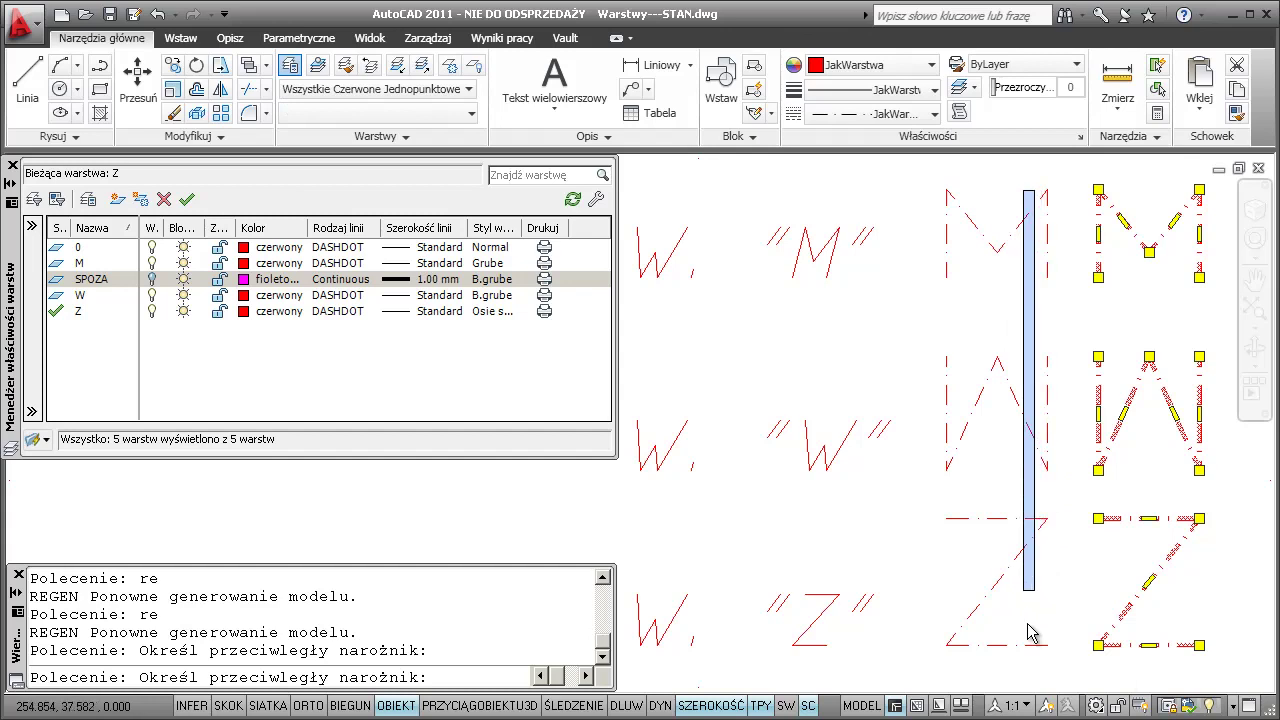
{"action": "left_click", "coordinate": [1007, 664]}
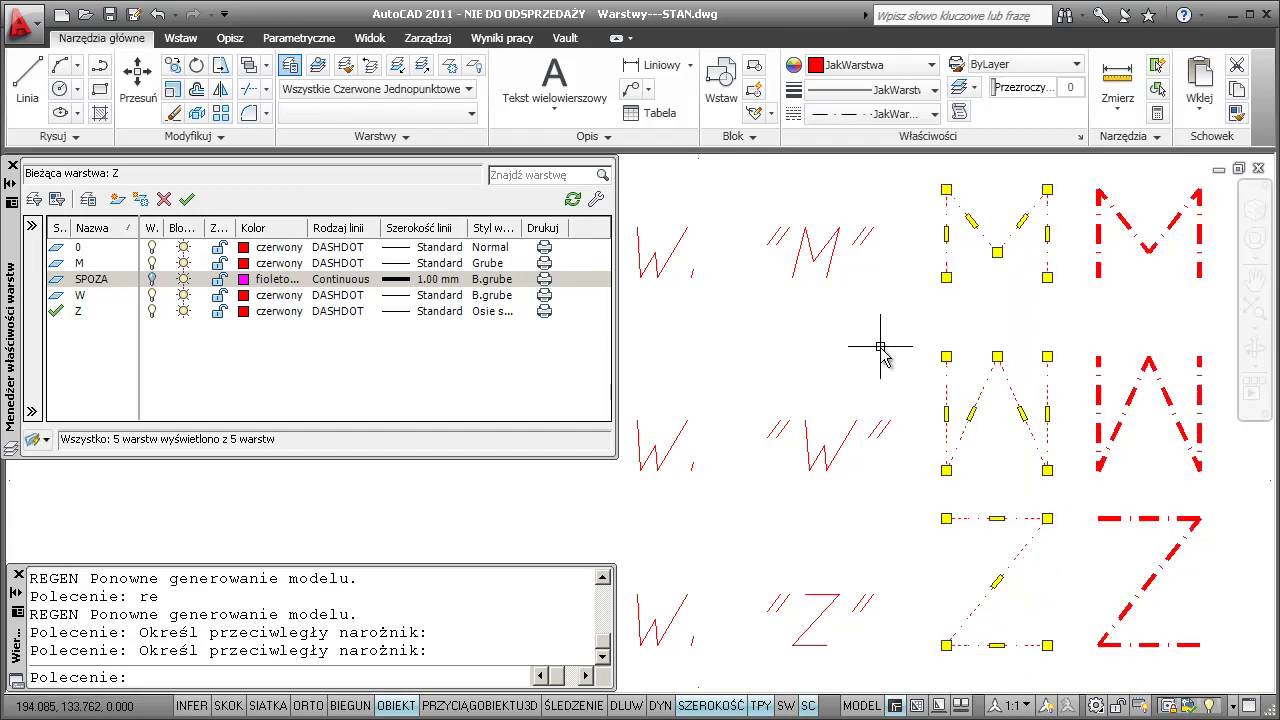
{"action": "key", "text": "ctrl+1"}
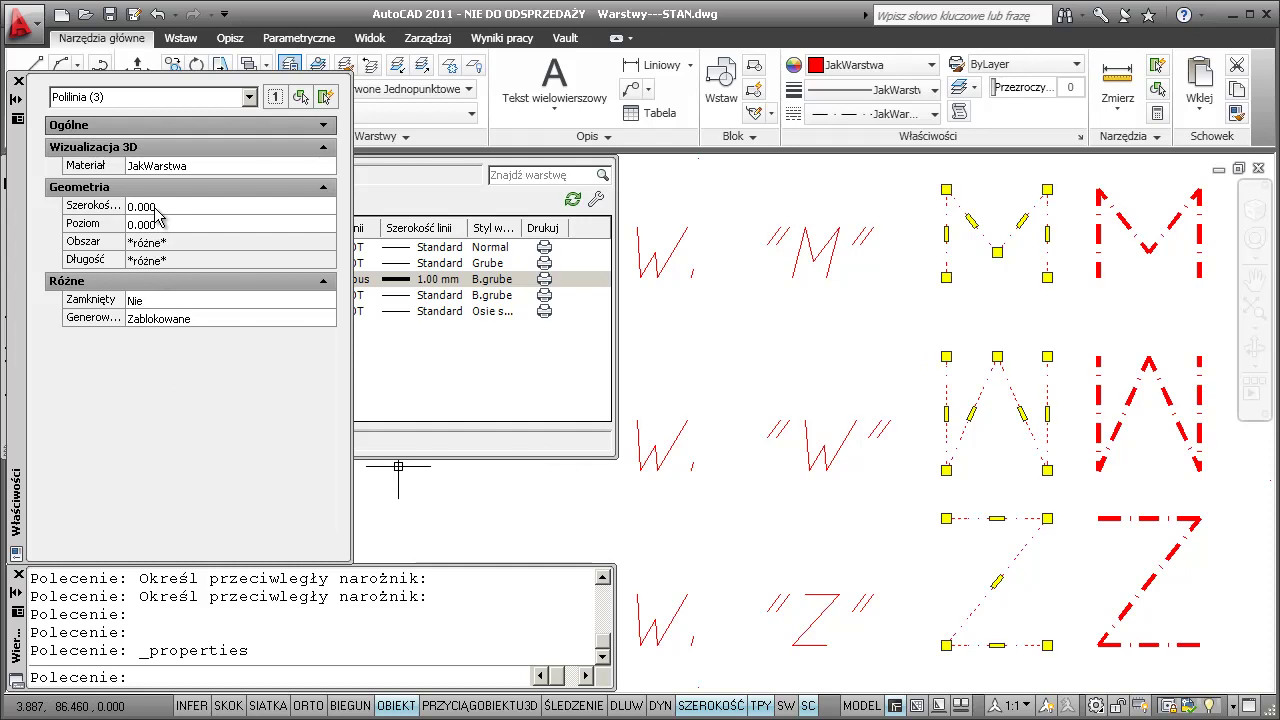
{"action": "left_click", "coordinate": [1163, 202]}
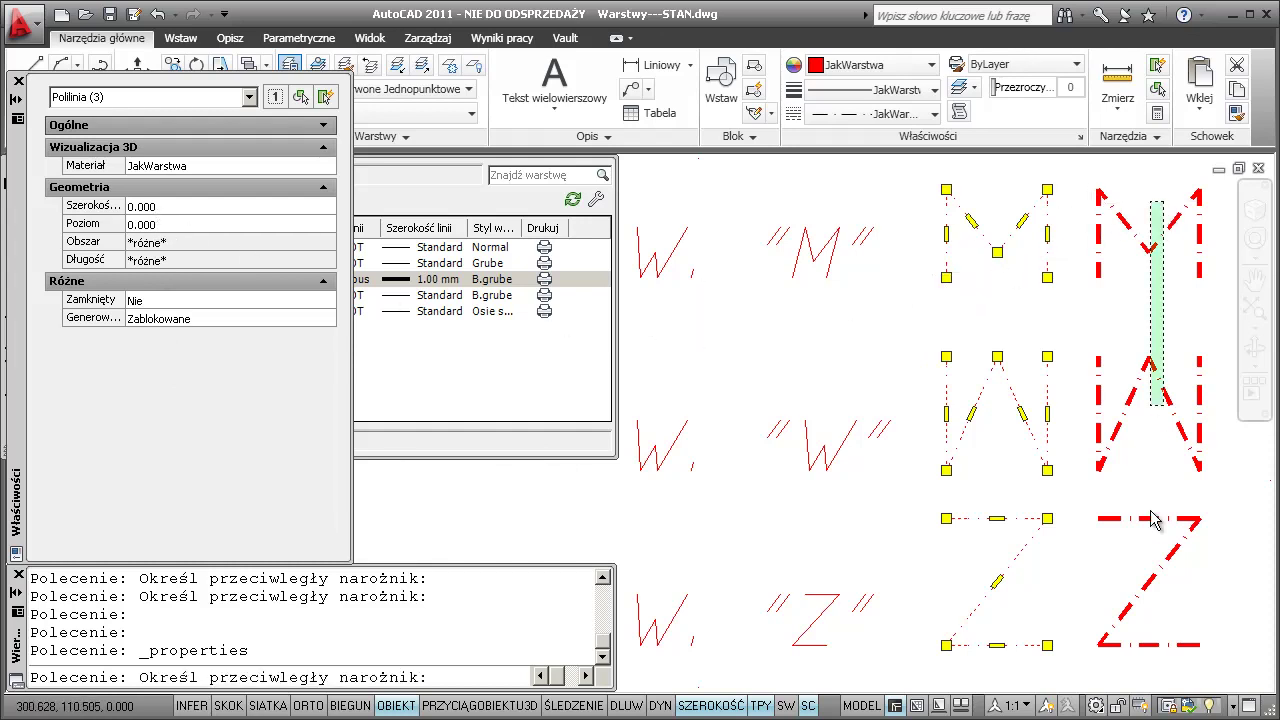
{"action": "left_click", "coordinate": [1148, 650]}
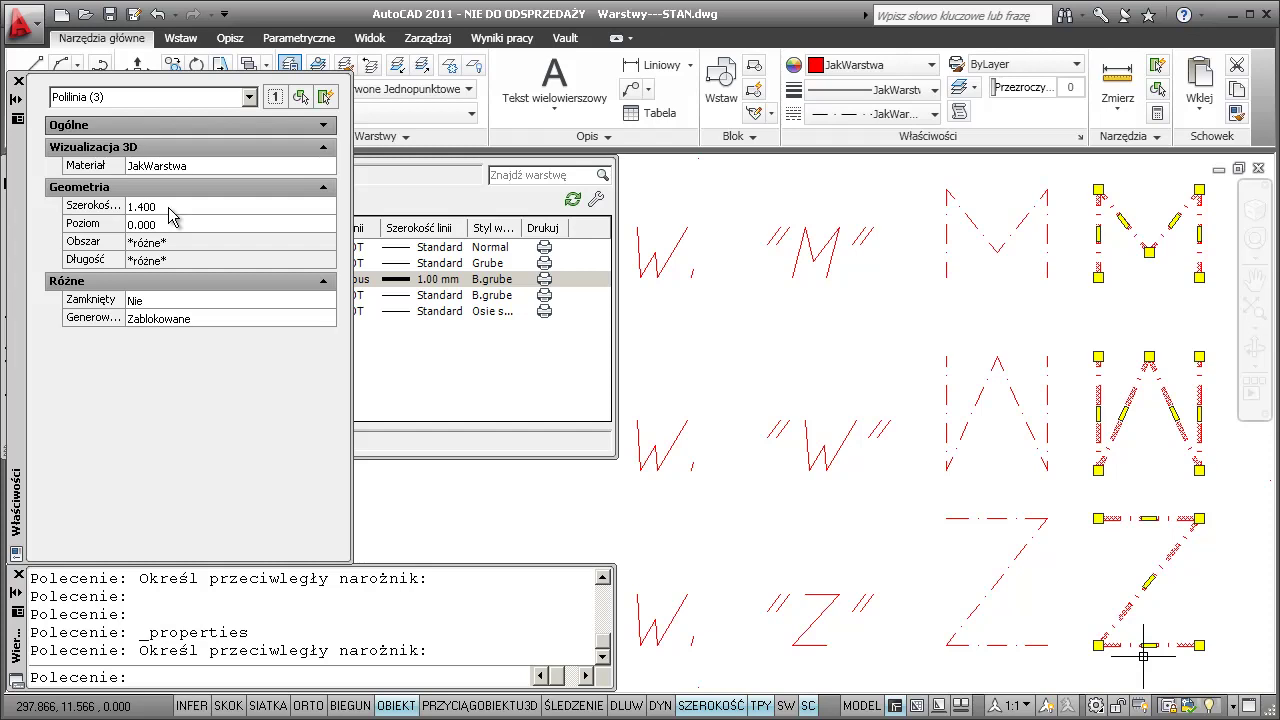
{"action": "key", "text": "ctrl+1"}
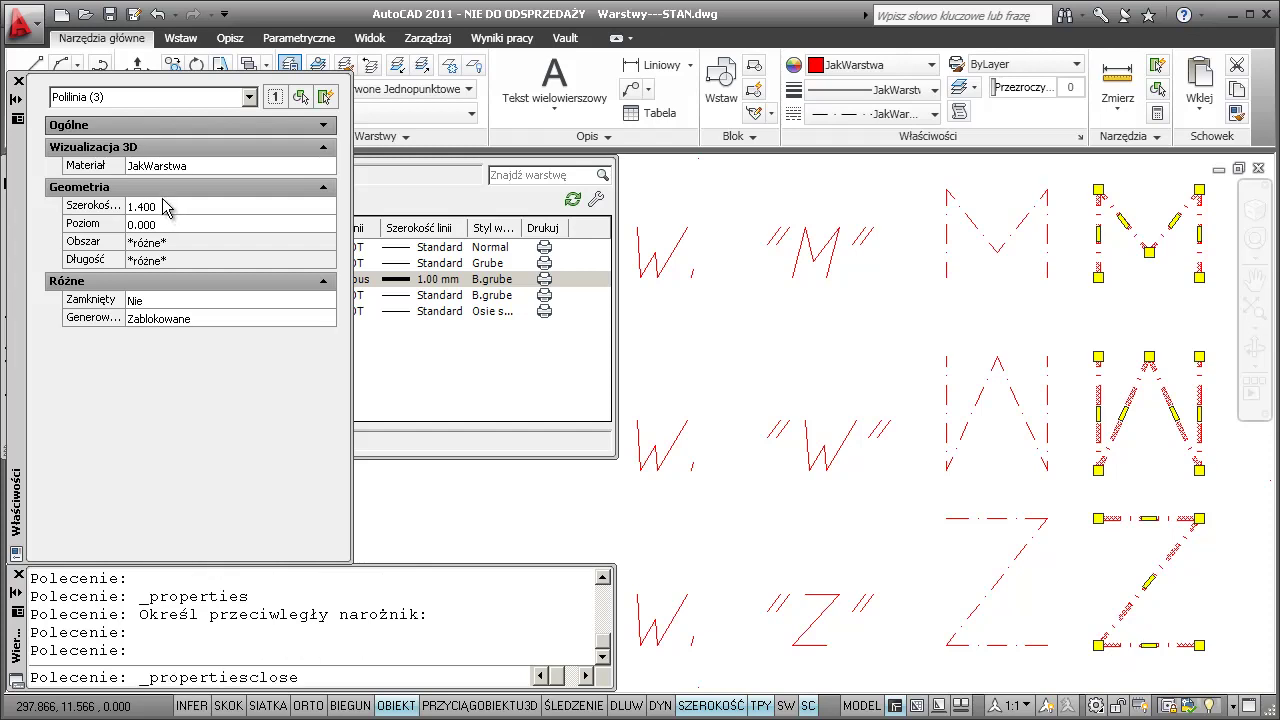
- Clear the selection and turn lineweight display off and back on
{"action": "left_click", "coordinate": [829, 349]}
{"action": "left_click", "coordinate": [818, 347]}
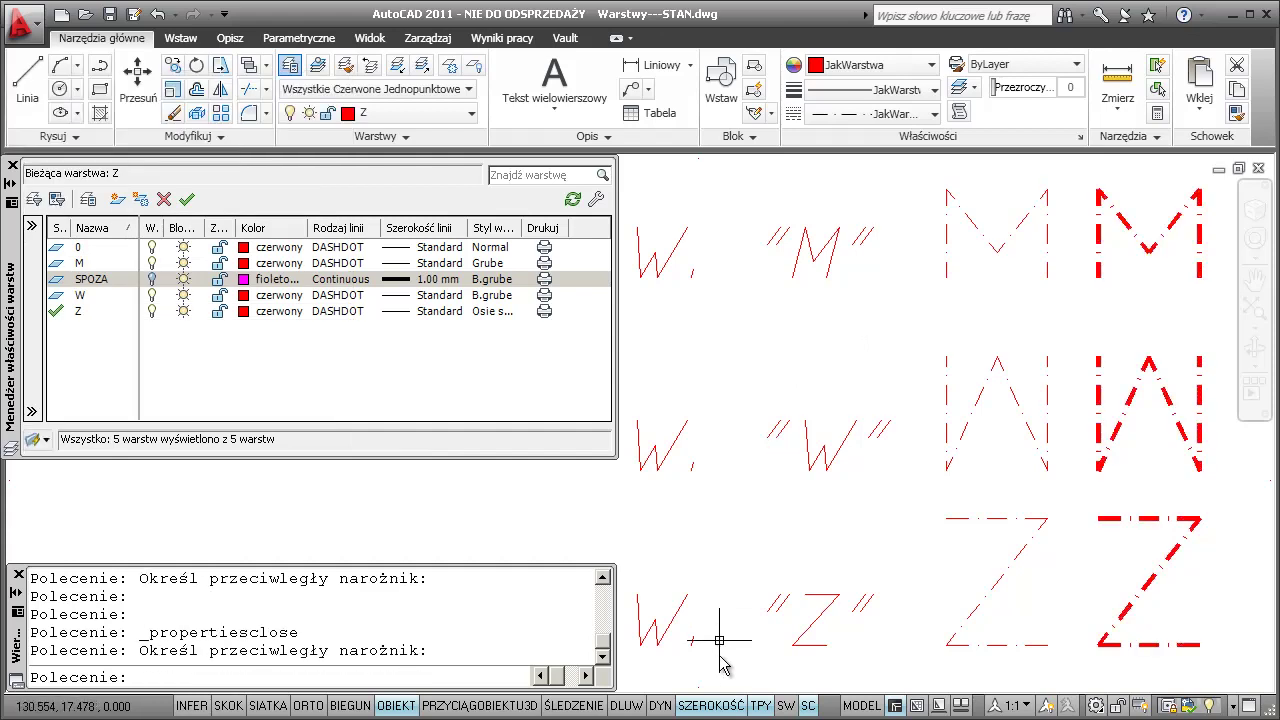
{"action": "left_click", "coordinate": [717, 705]}
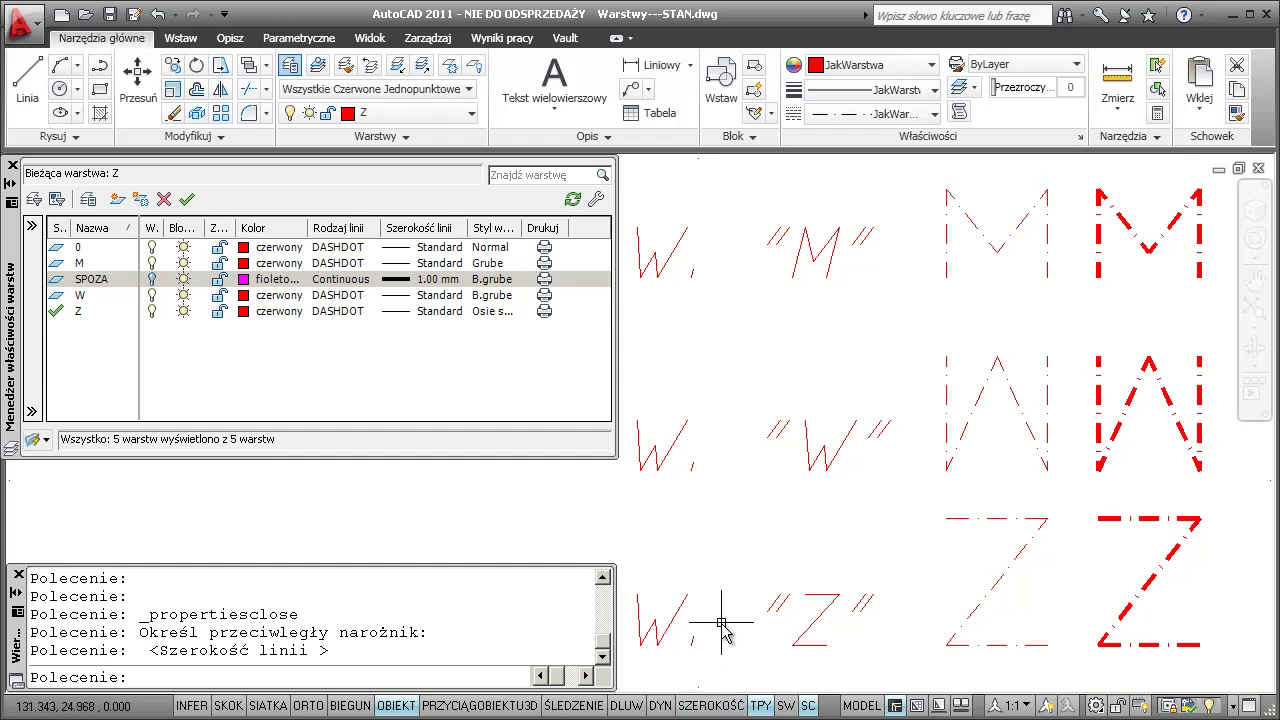
{"action": "left_click", "coordinate": [720, 705]}
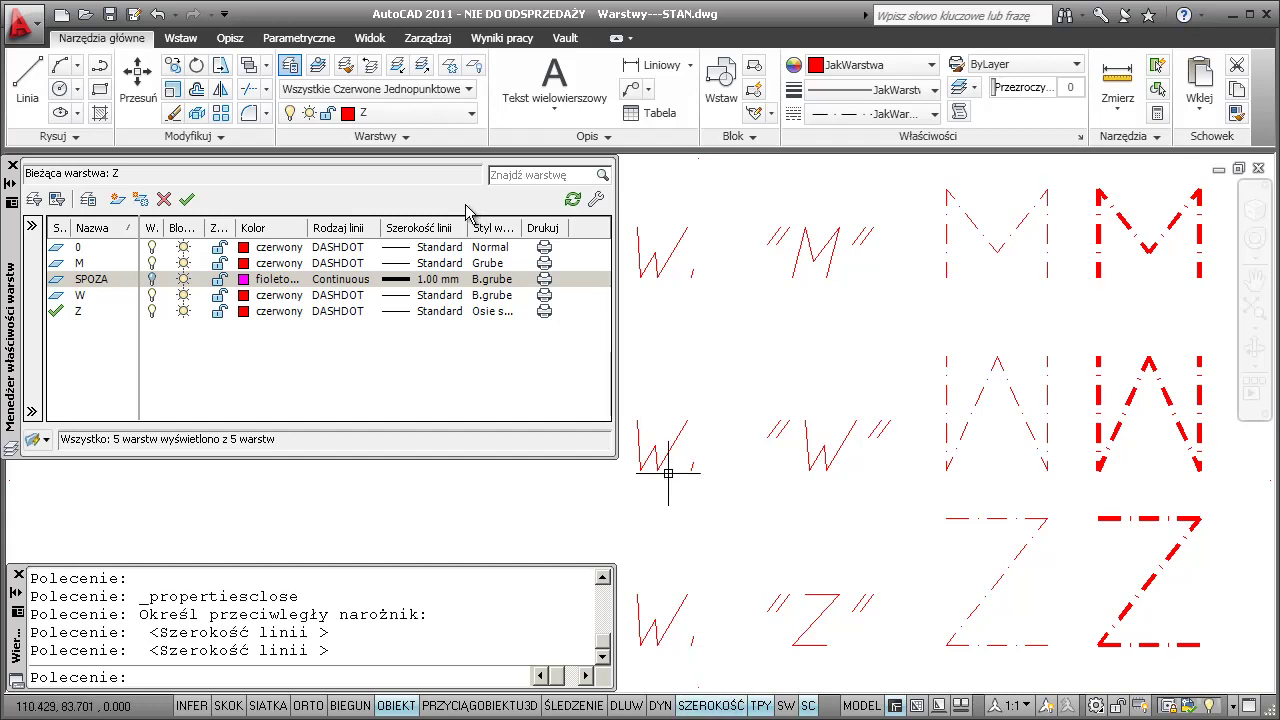
- Restore Stan Wyjściowy and regenerate with RE, returning letters to black, red and blue
{"action": "left_click", "coordinate": [470, 92]}
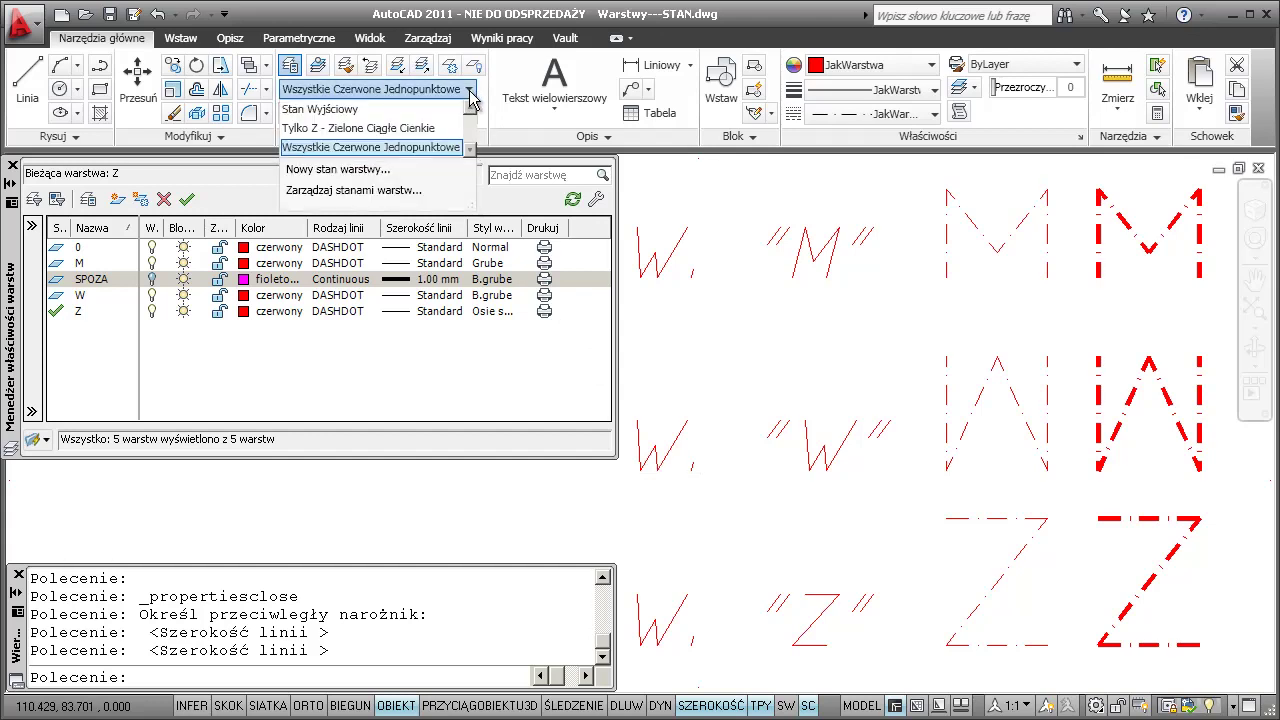
{"action": "left_click", "coordinate": [374, 109]}
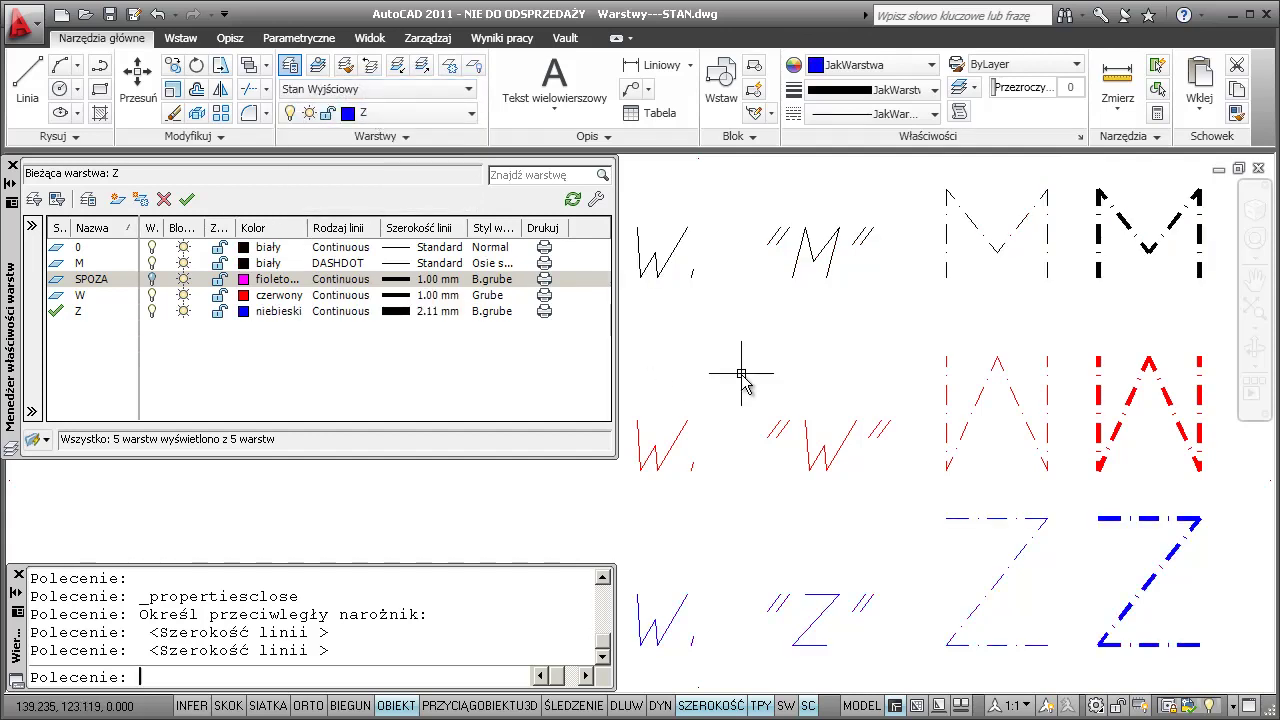
{"action": "type", "text": "re"}
{"action": "key", "text": "Return"}
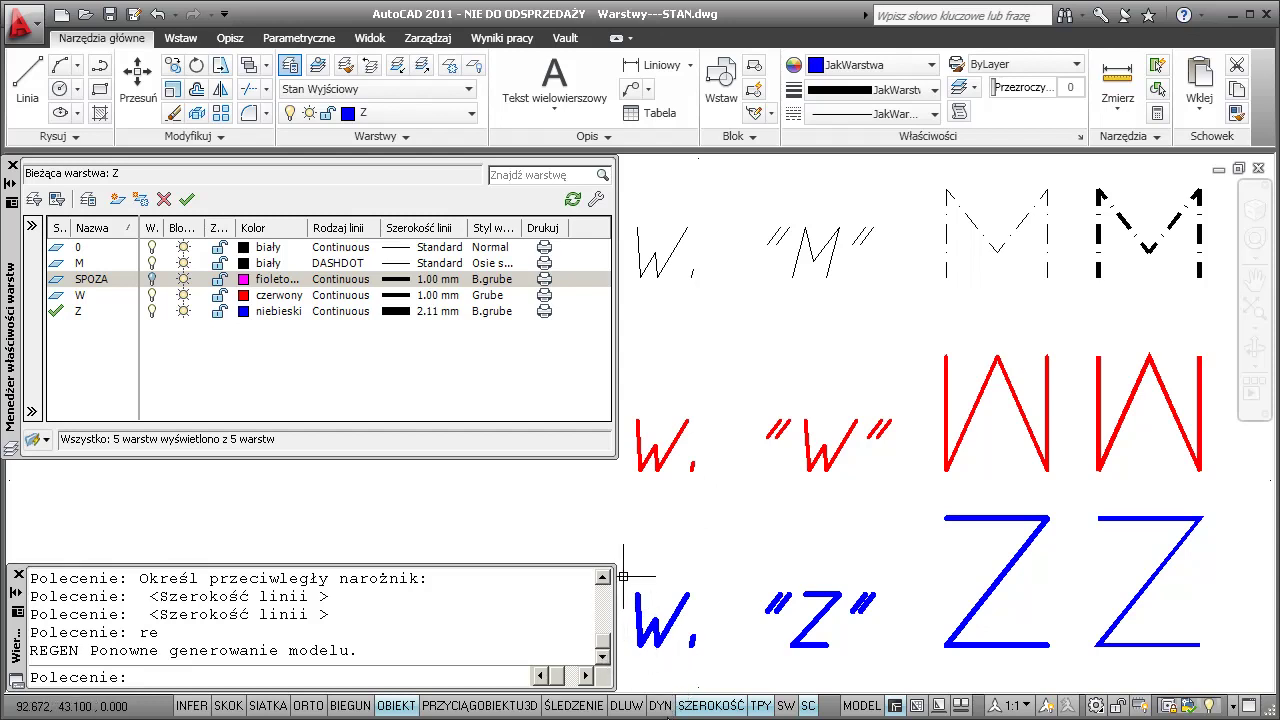
{"action": "left_click", "coordinate": [714, 706]}
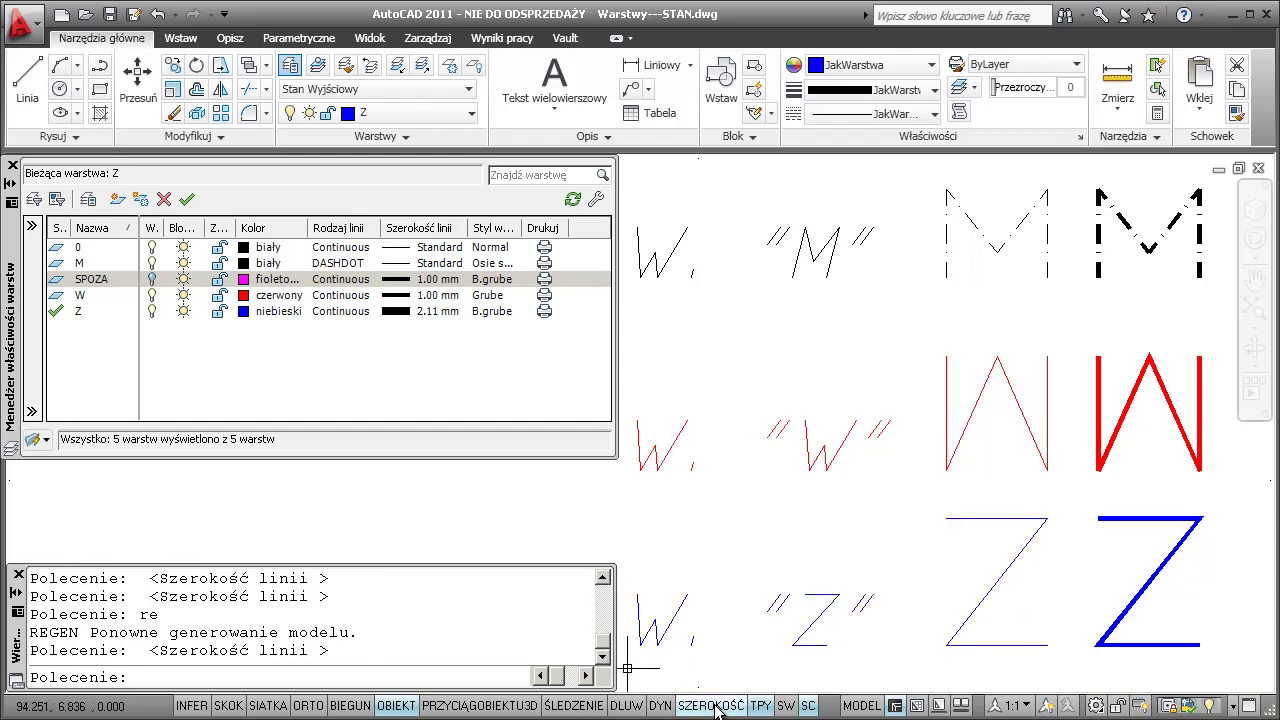
{"action": "left_click", "coordinate": [714, 706]}
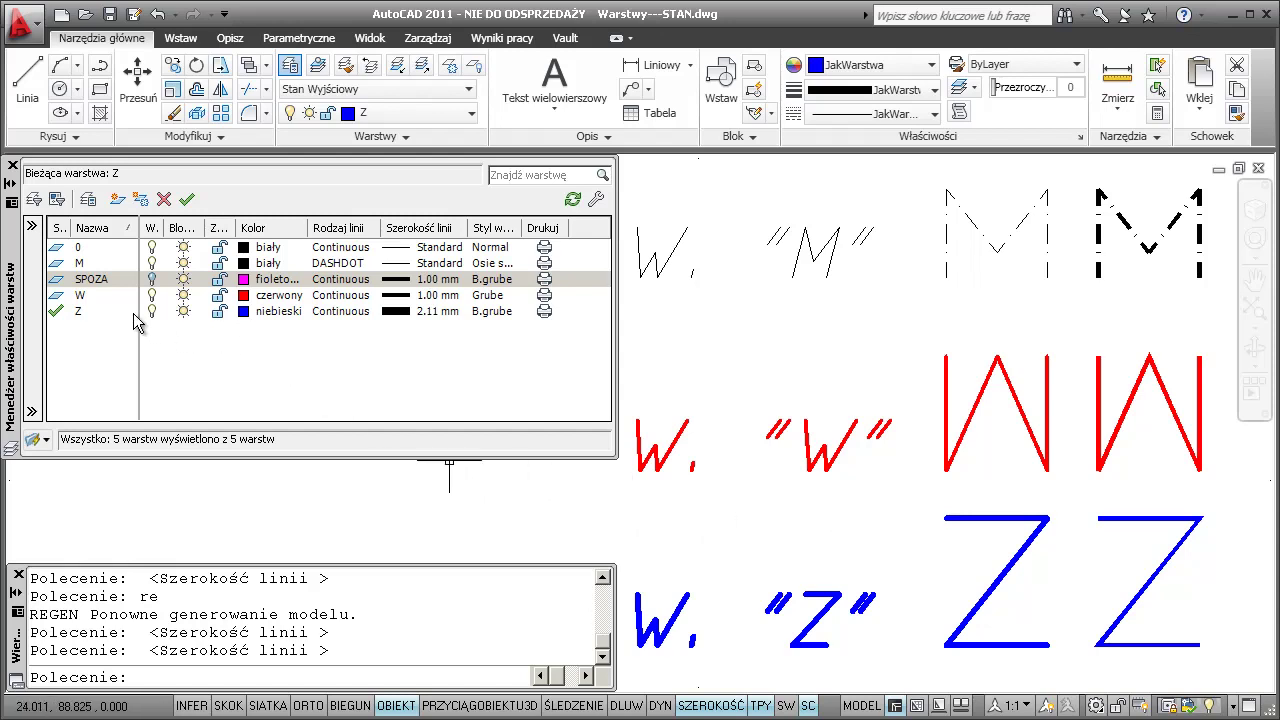
- Turn SPOZA off and back on, then select all five layers via the right-click menu
{"action": "left_click", "coordinate": [151, 281]}
{"action": "left_click", "coordinate": [152, 281]}
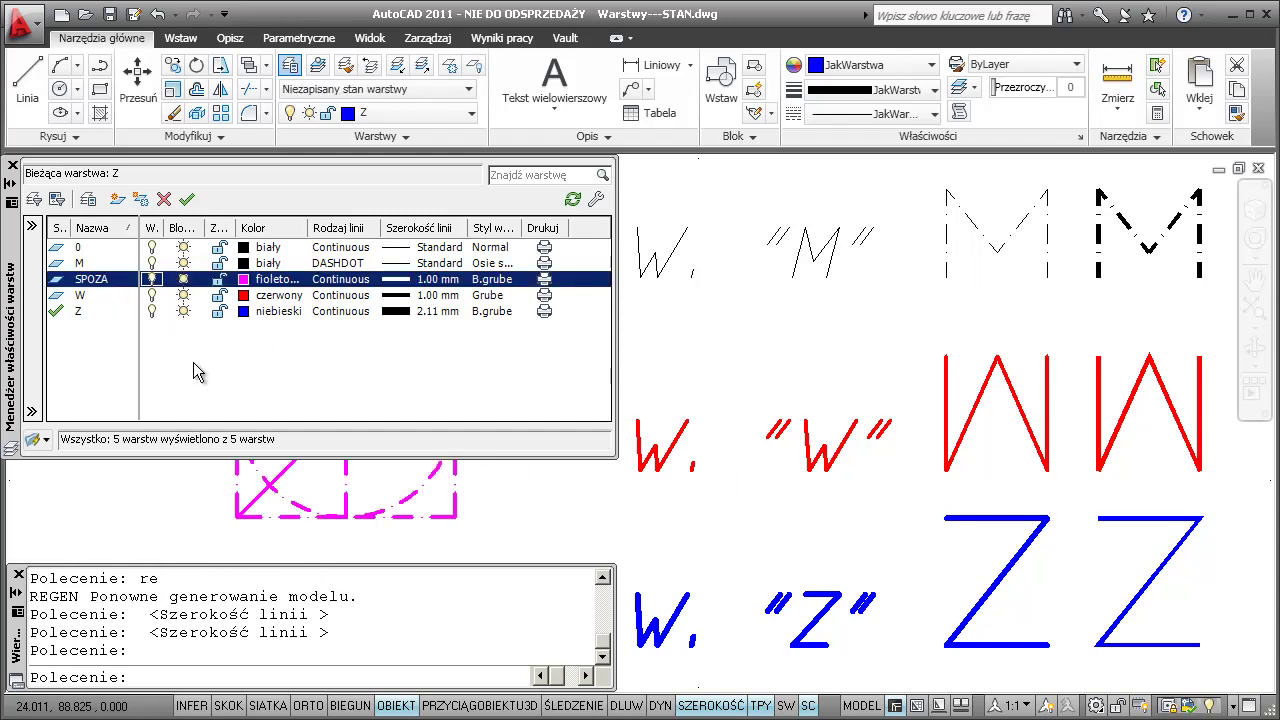
{"action": "left_click", "coordinate": [330, 312]}
{"action": "right_click", "coordinate": [327, 312]}
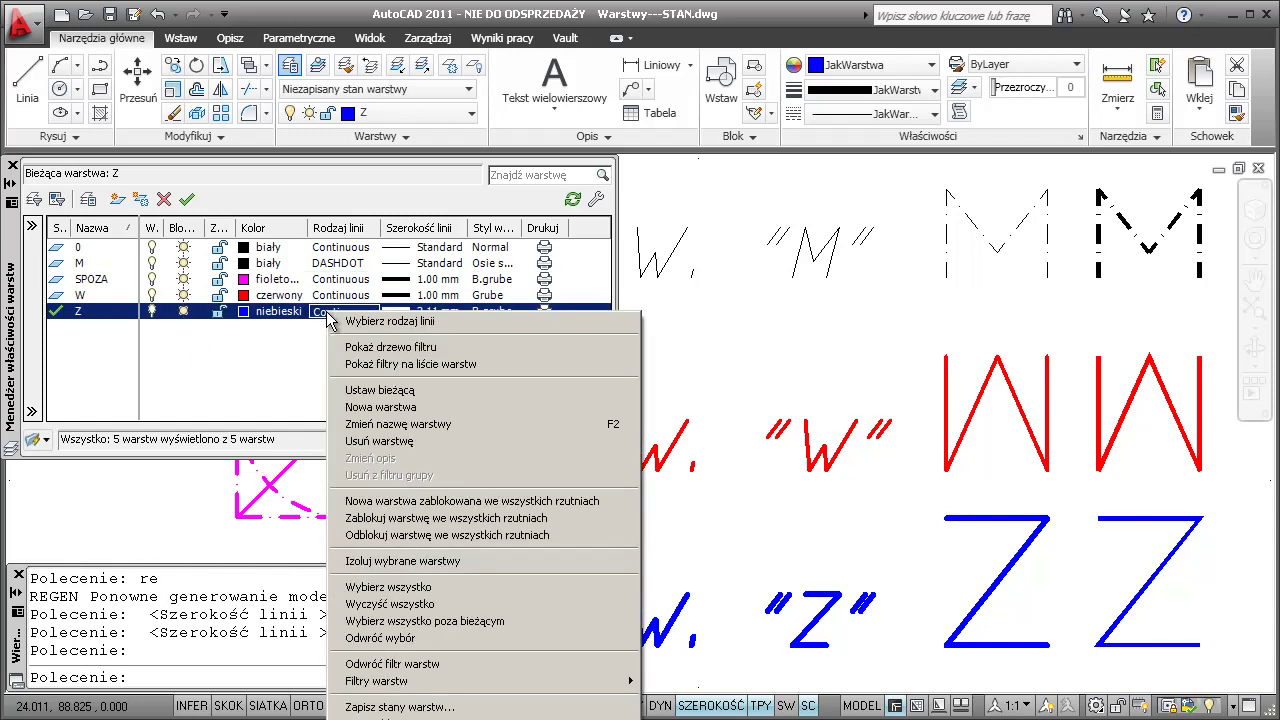
{"action": "left_click", "coordinate": [367, 589]}
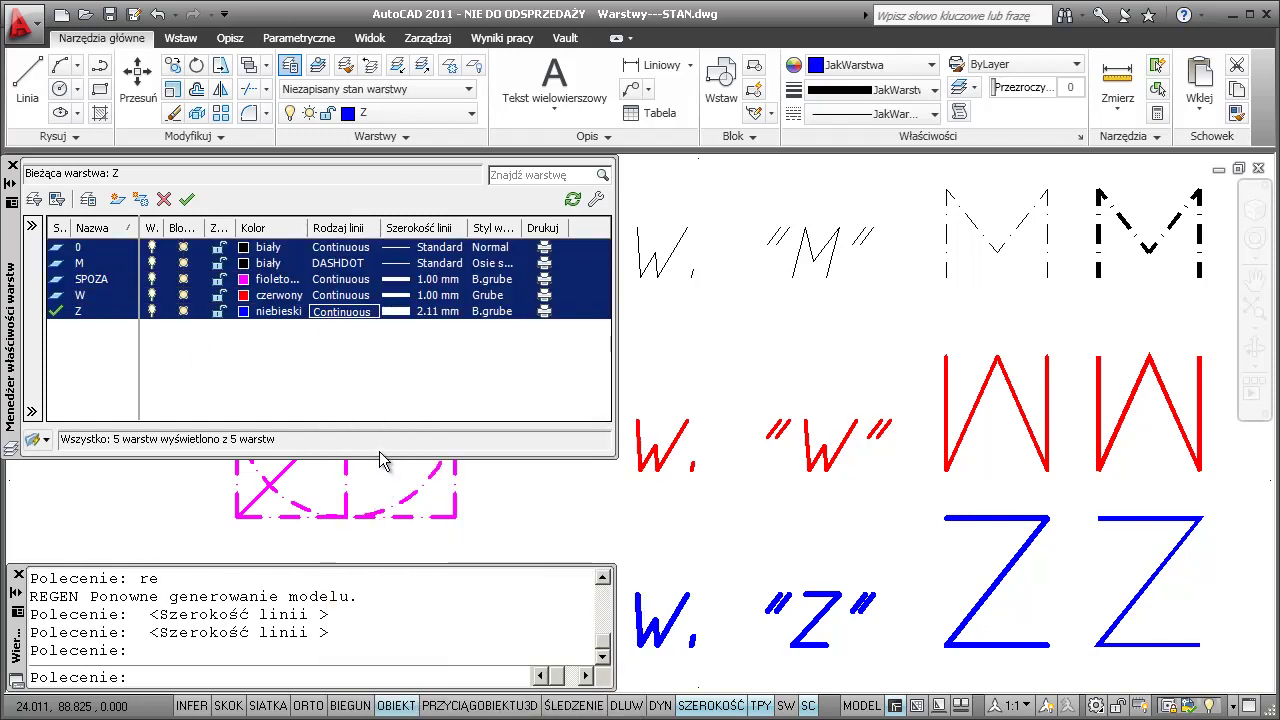
- Give the five selected layers a 1.00 mm lineweight in the Szerokość linii dialog
{"action": "left_click", "coordinate": [418, 316]}
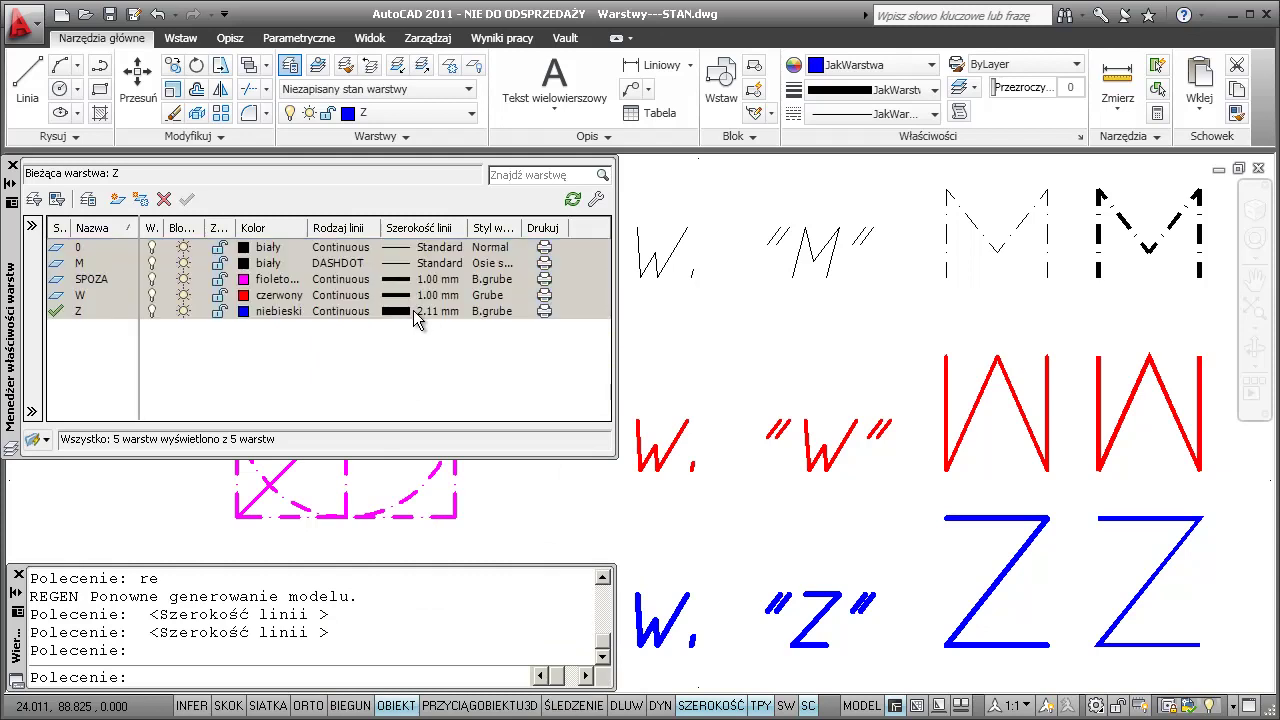
{"action": "left_click", "coordinate": [418, 311]}
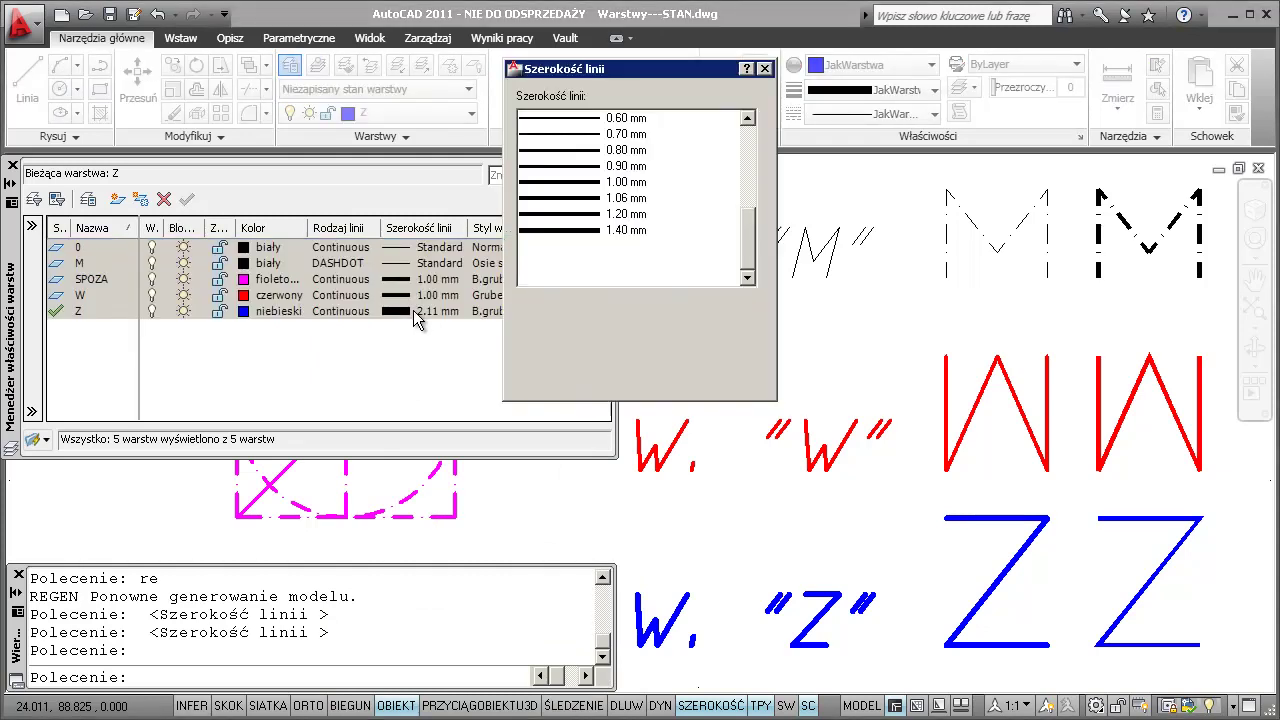
{"action": "left_click", "coordinate": [601, 182]}
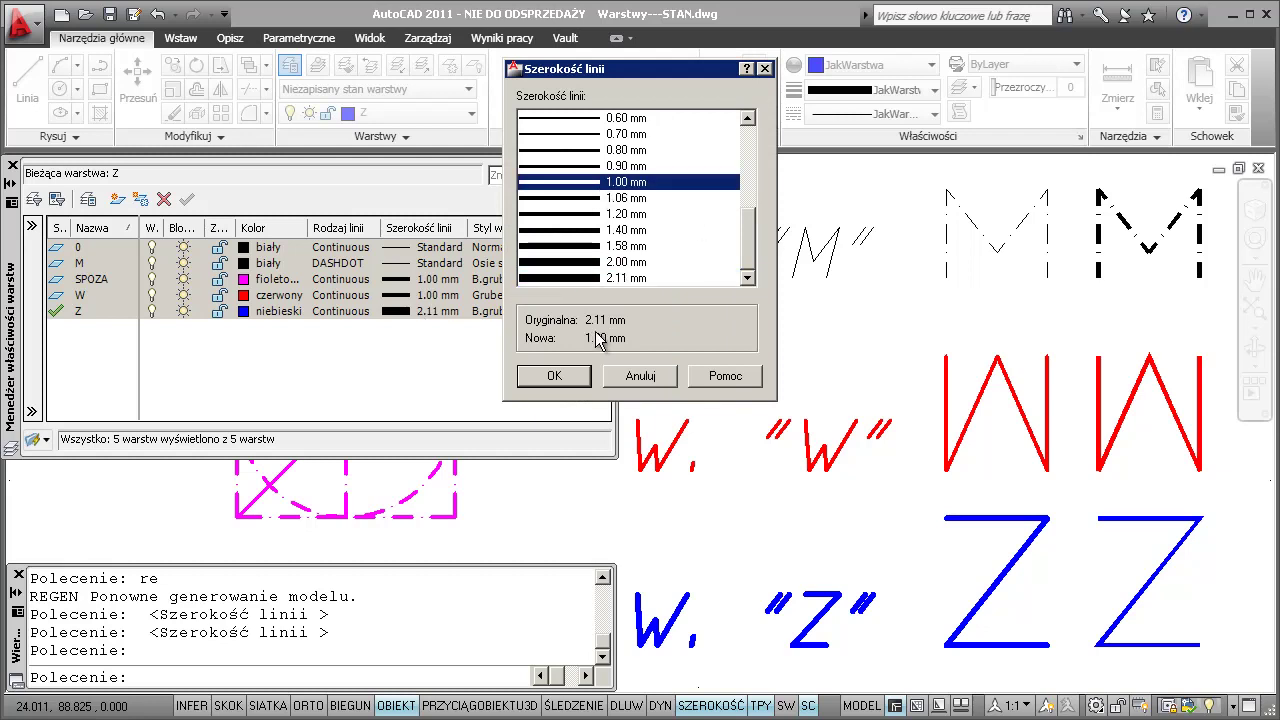
{"action": "left_click", "coordinate": [573, 385]}
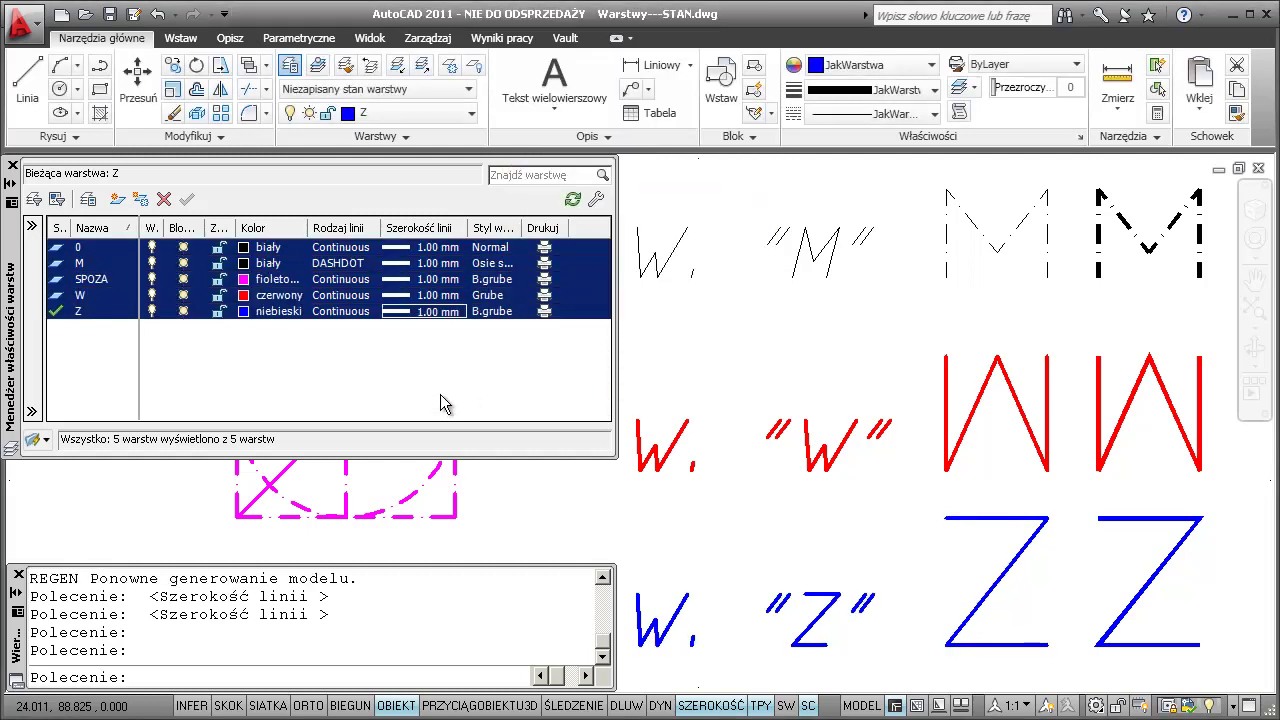
- Give the selected layers 0, M, SPOZA, W and Z orange ACI colour 40
{"action": "right_click", "coordinate": [284, 320]}
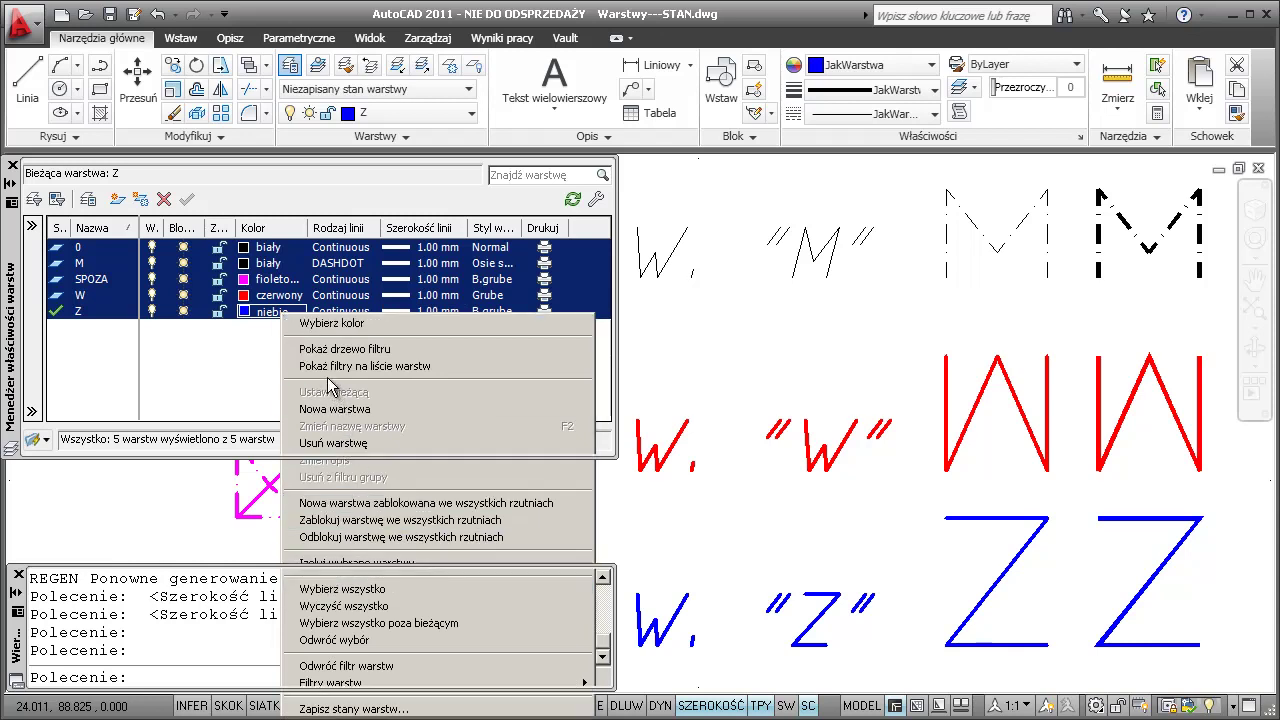
{"action": "left_click", "coordinate": [276, 344]}
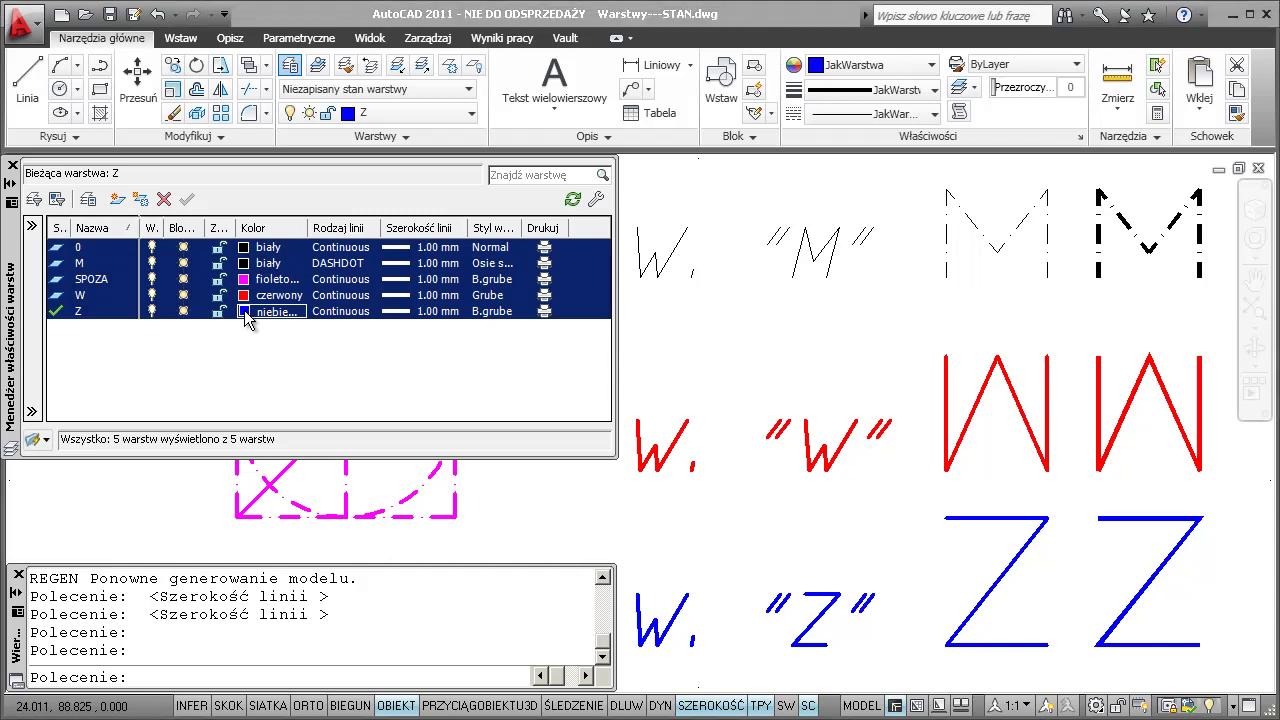
{"action": "left_click", "coordinate": [244, 310]}
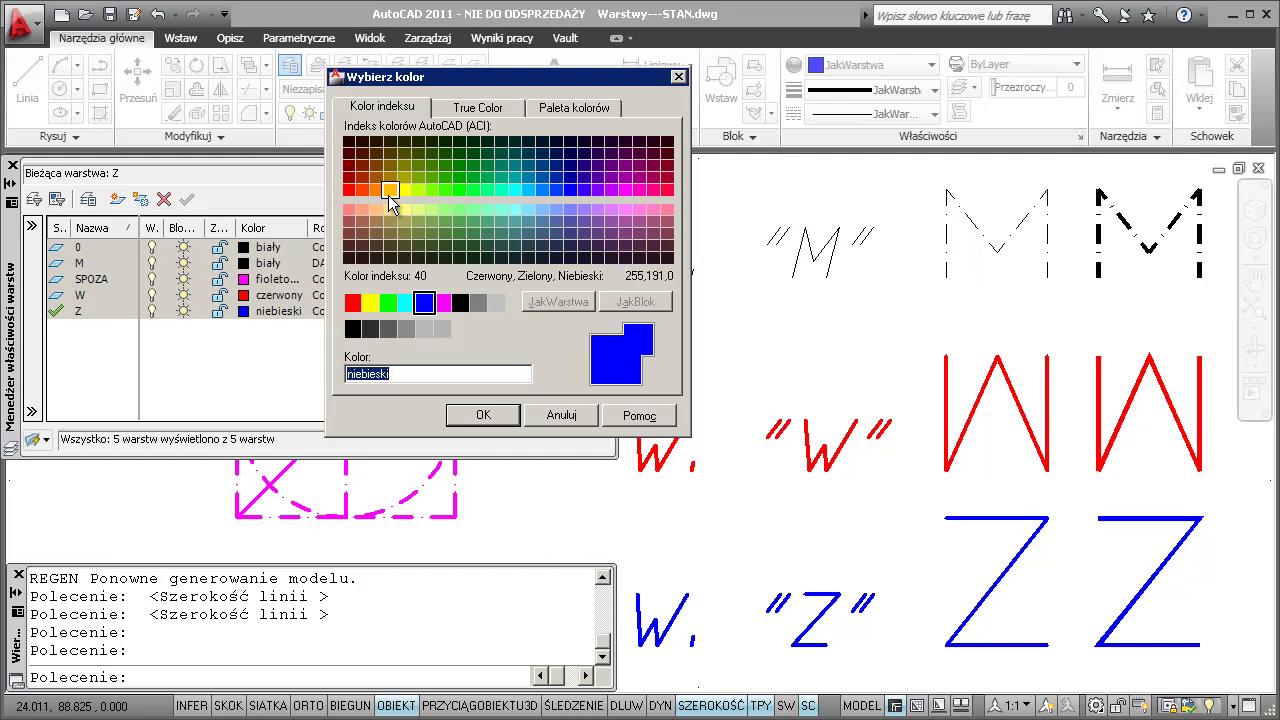
{"action": "left_click", "coordinate": [390, 190]}
{"action": "left_click", "coordinate": [482, 416]}
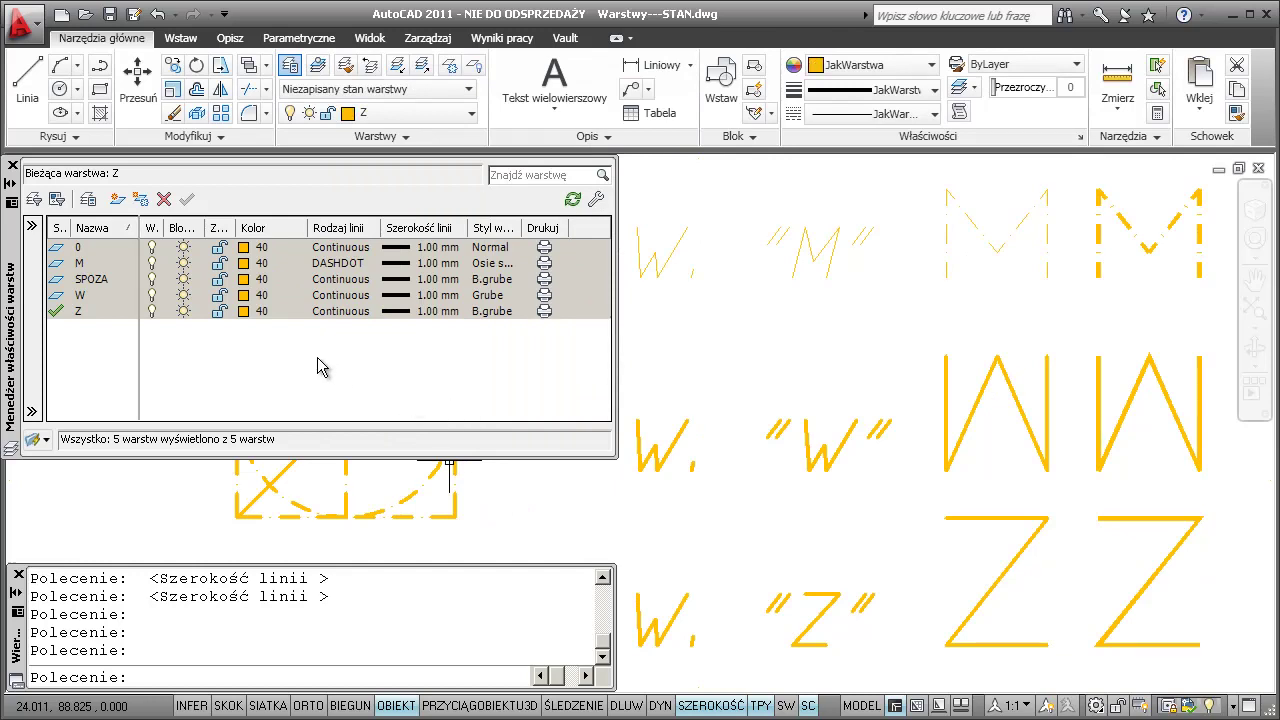
- Freeze the selected layers, then thaw SPOZA, M and 0 so only layer W stays frozen
{"action": "left_click", "coordinate": [184, 312]}
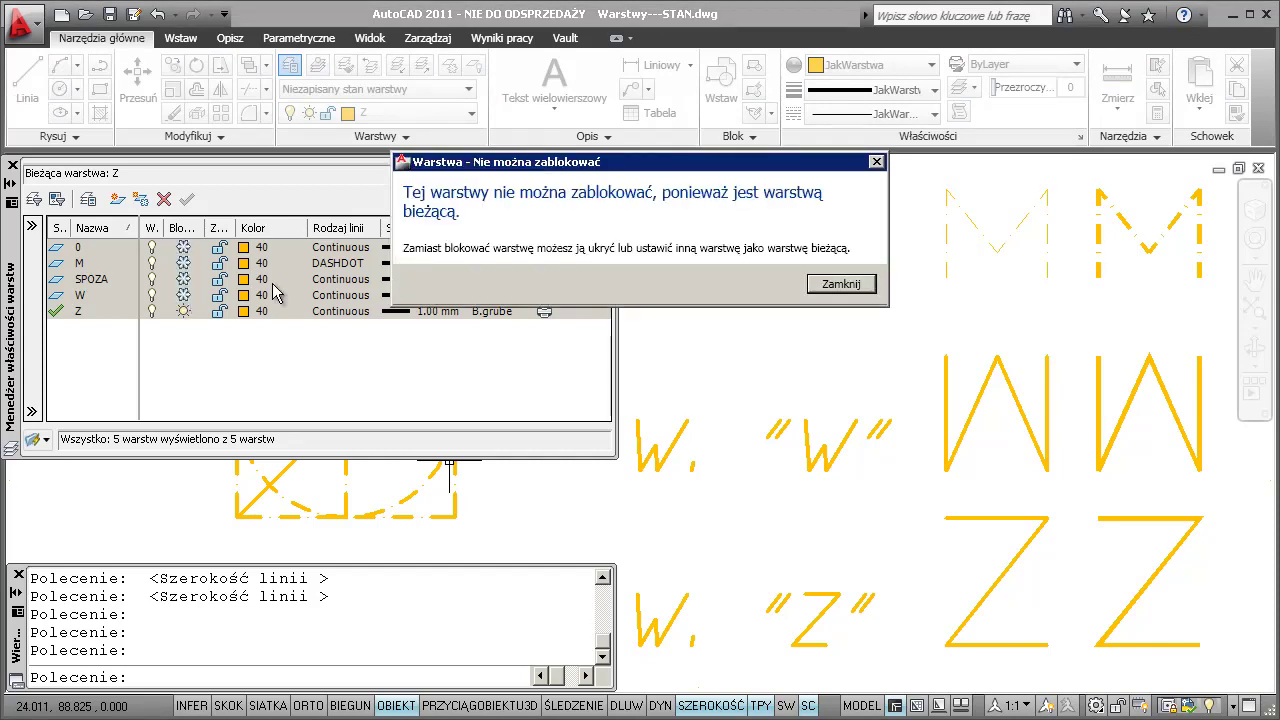
{"action": "left_click", "coordinate": [840, 284]}
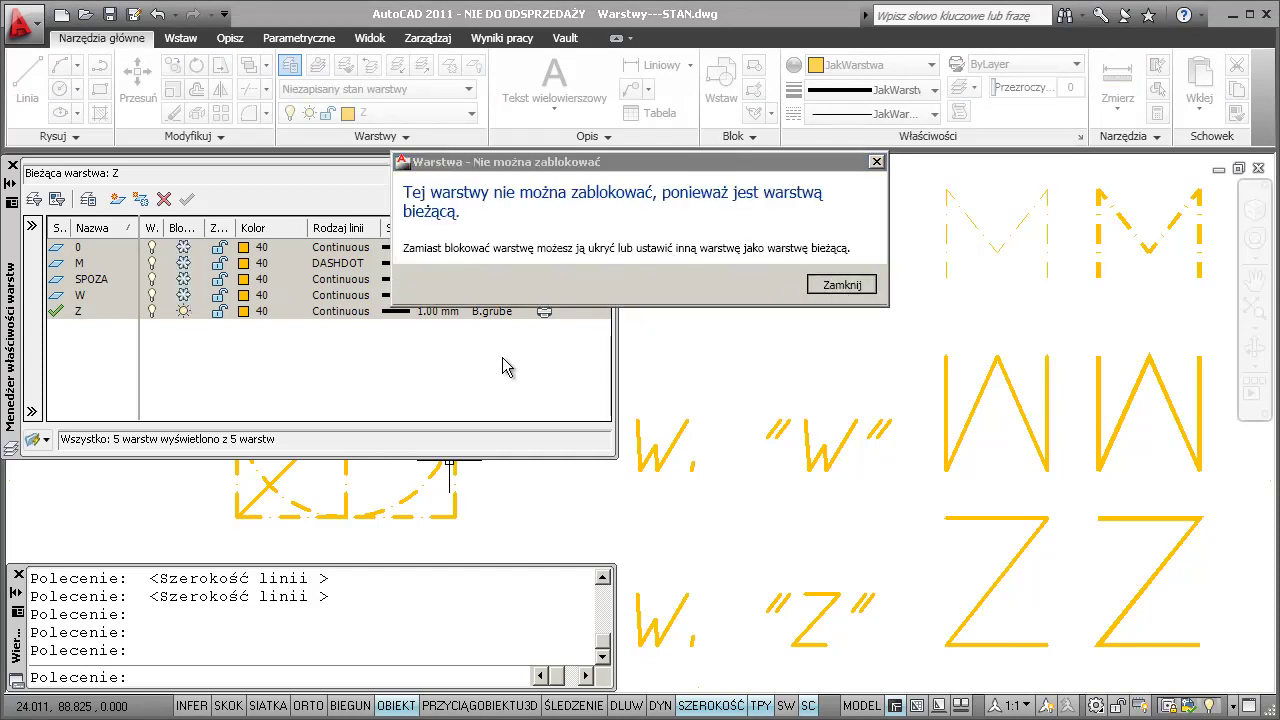
{"action": "left_click", "coordinate": [205, 348]}
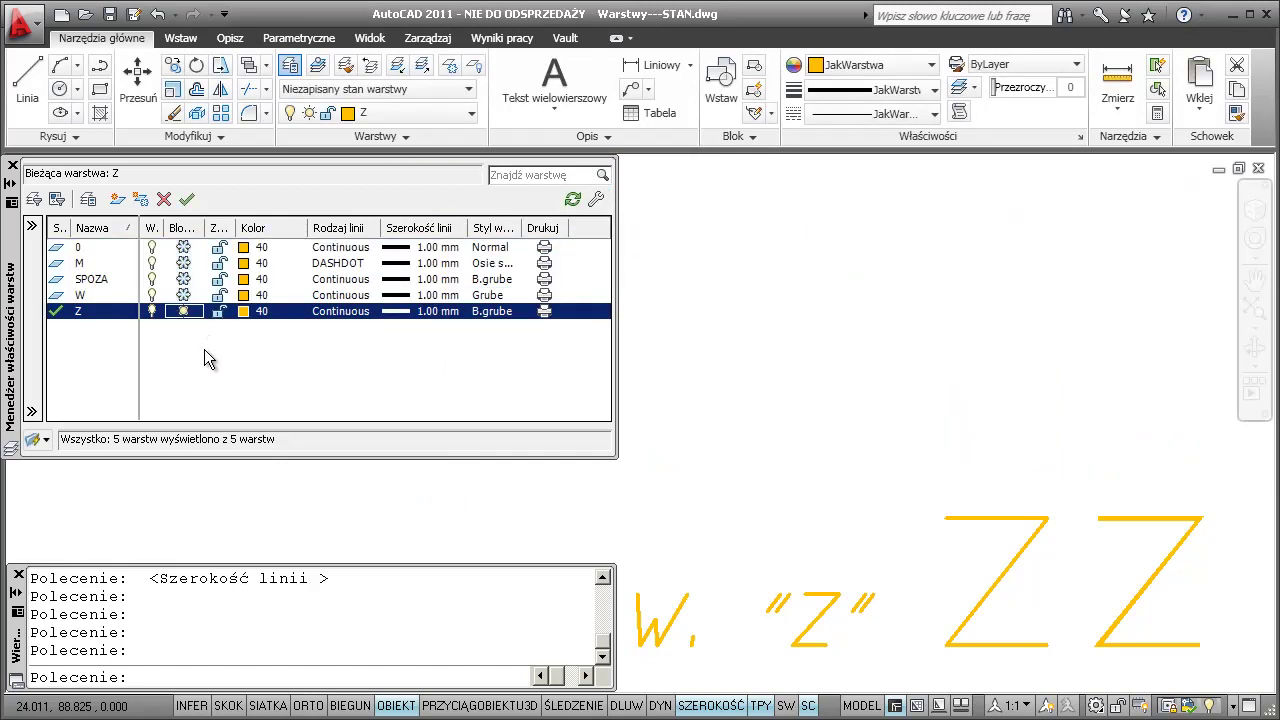
{"action": "left_click", "coordinate": [184, 279]}
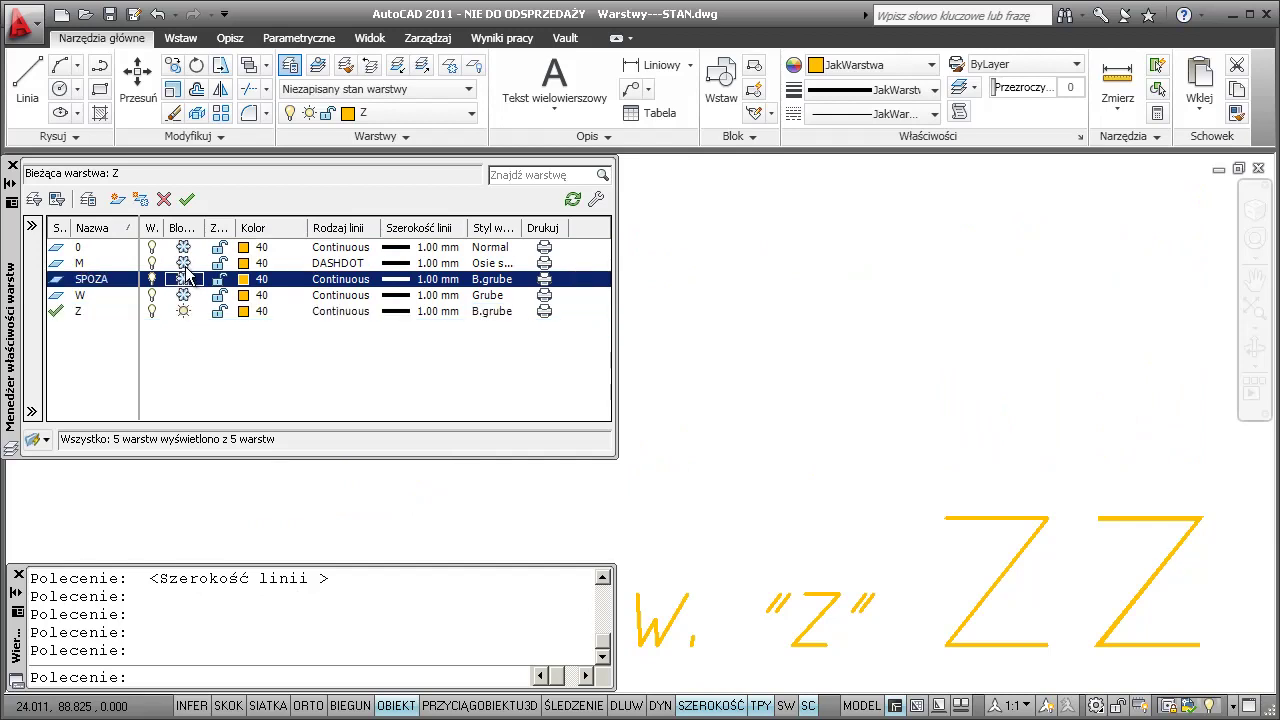
{"action": "left_click", "coordinate": [183, 263]}
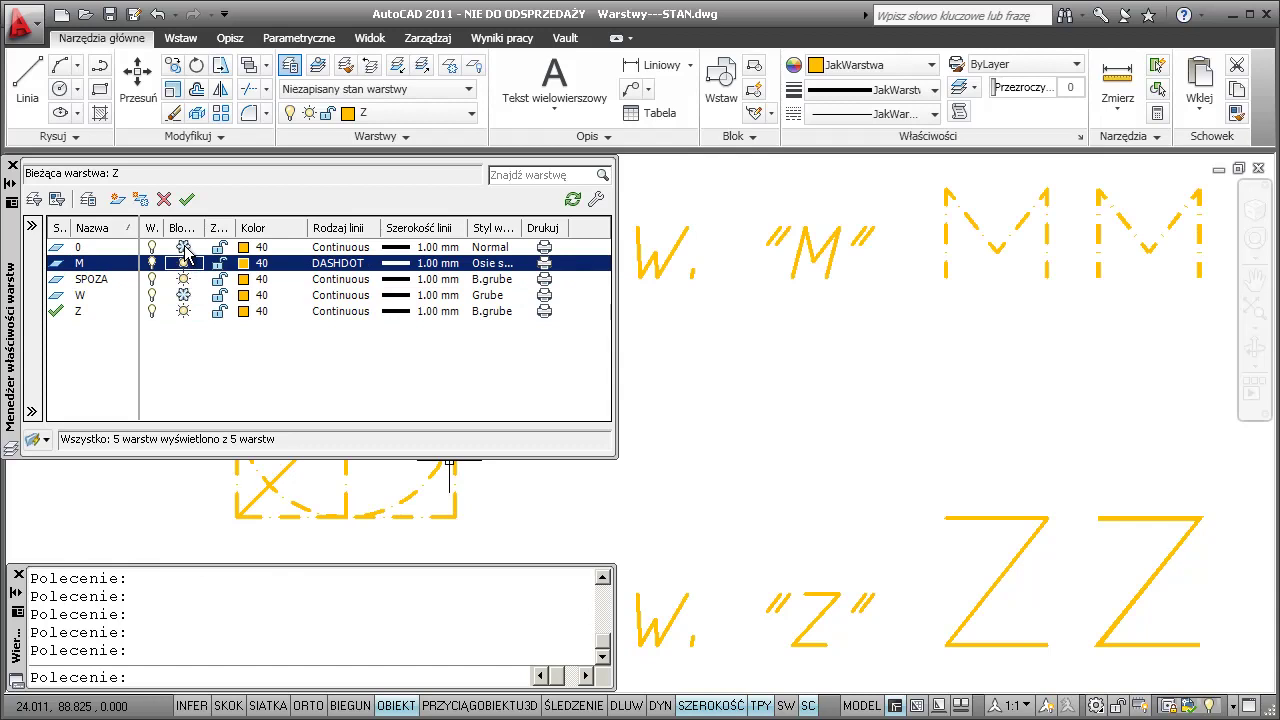
{"action": "left_click", "coordinate": [183, 247]}
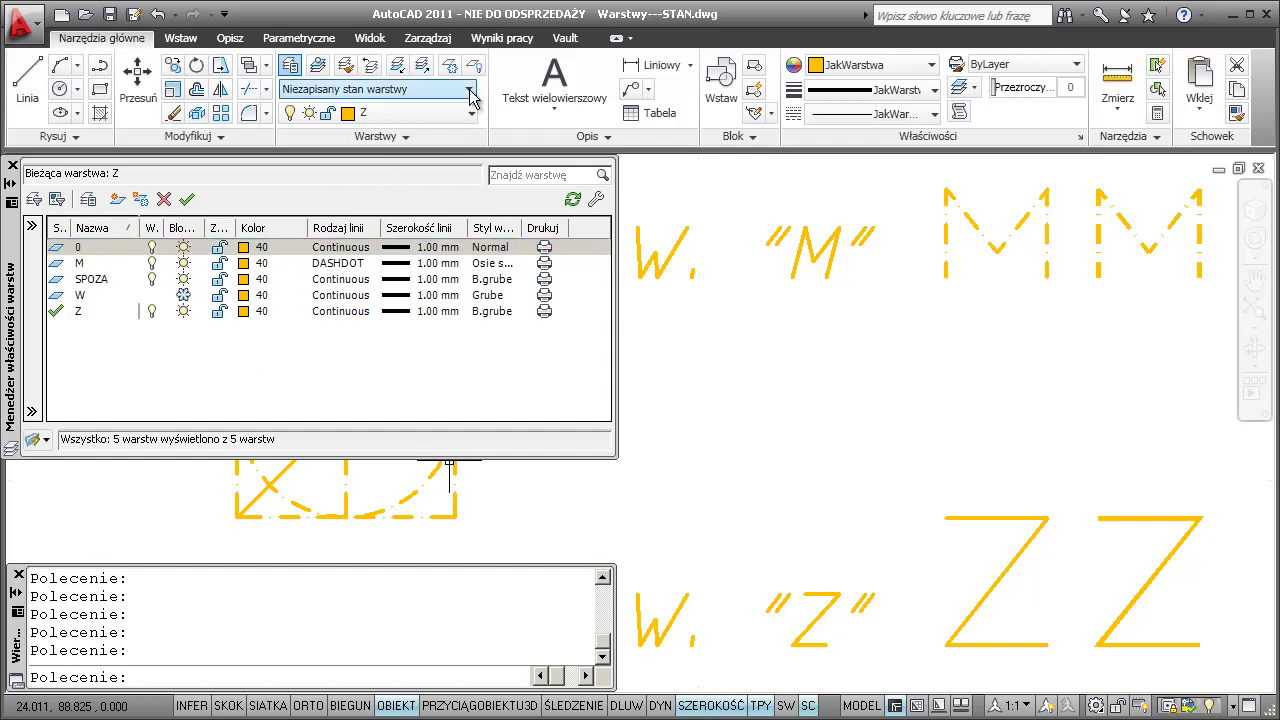
- Create a new layer state named 'Nasz stan' with description ':)' in the Layer States Manager
{"action": "left_click", "coordinate": [470, 94]}
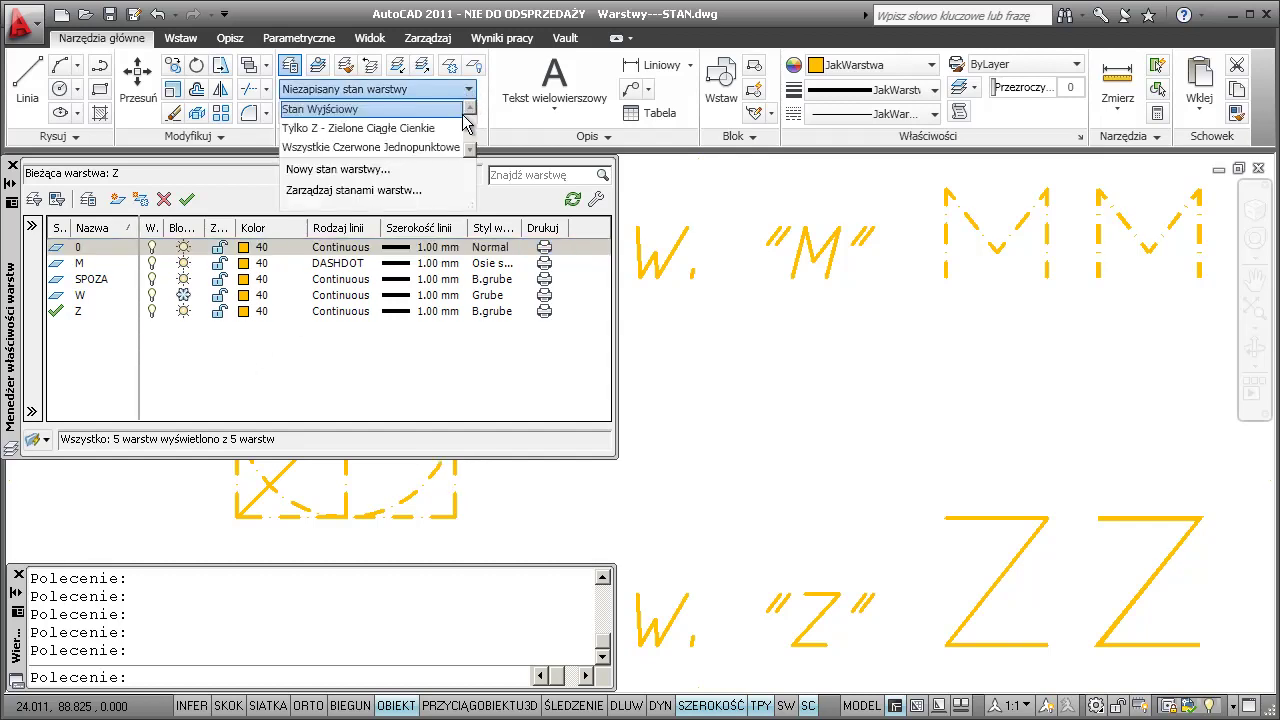
{"action": "left_click", "coordinate": [396, 189]}
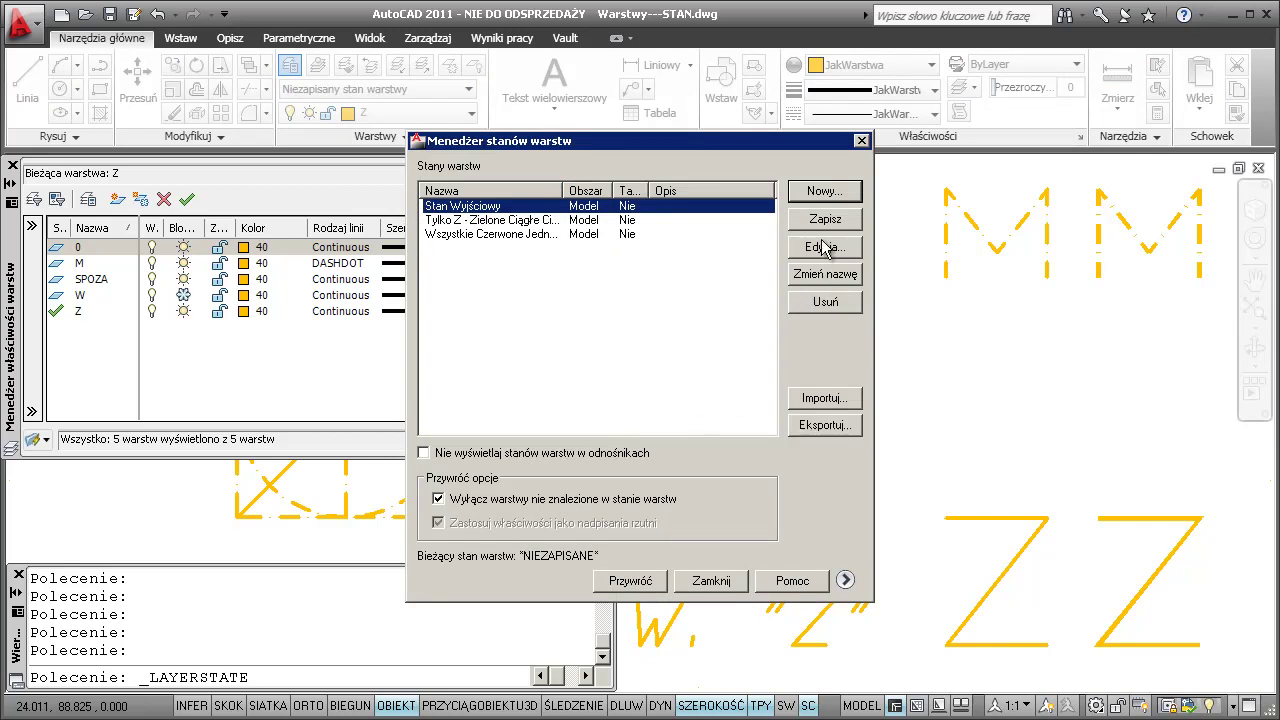
{"action": "left_click", "coordinate": [819, 195]}
{"action": "type", "text": ":)"}
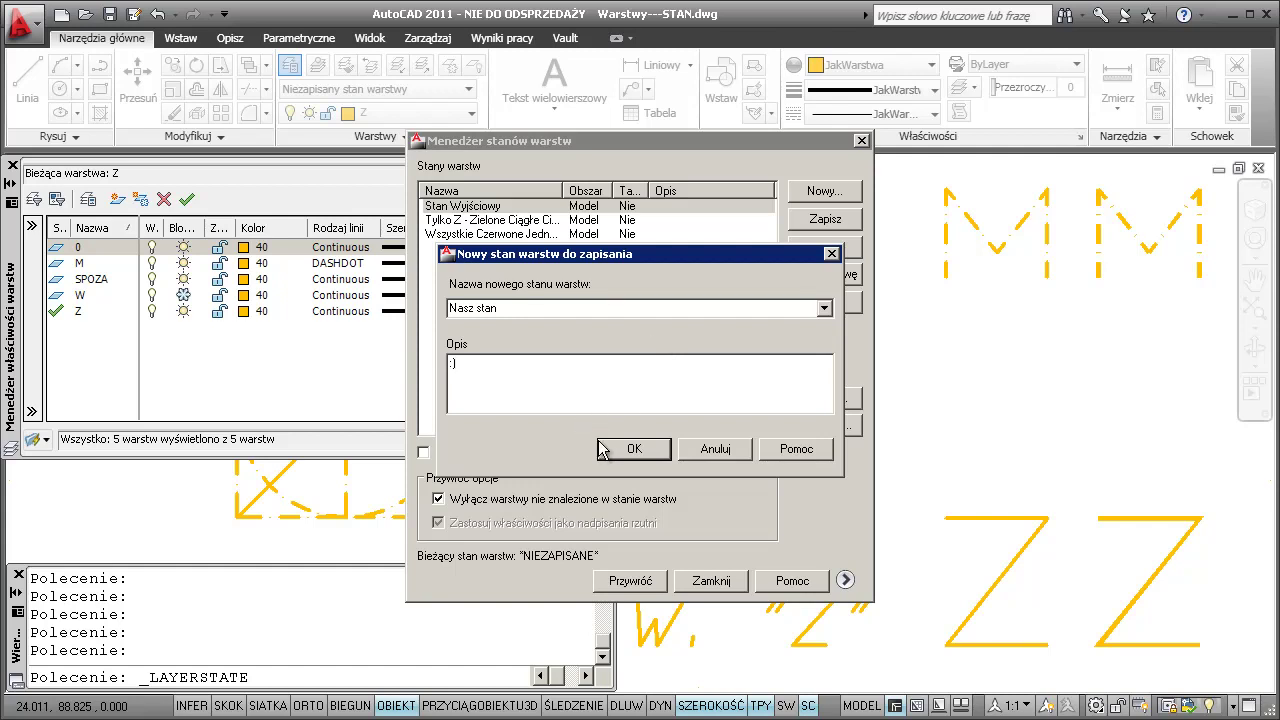
{"action": "left_click", "coordinate": [614, 449]}
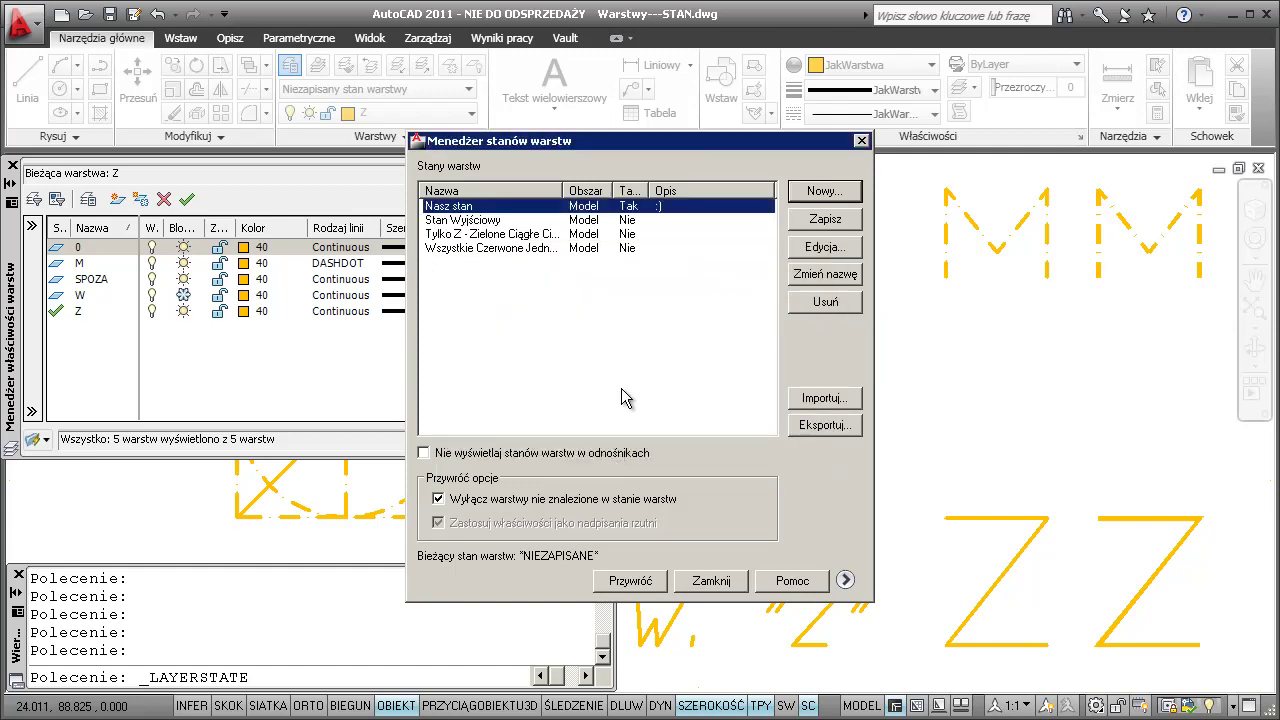
- Export Nasz stan as Nasz stan.las to MOJE Pliki ITP > Rysunki-AutoCAD-MOJE z zajęć > Gotowe ITP
{"action": "left_click", "coordinate": [806, 428]}
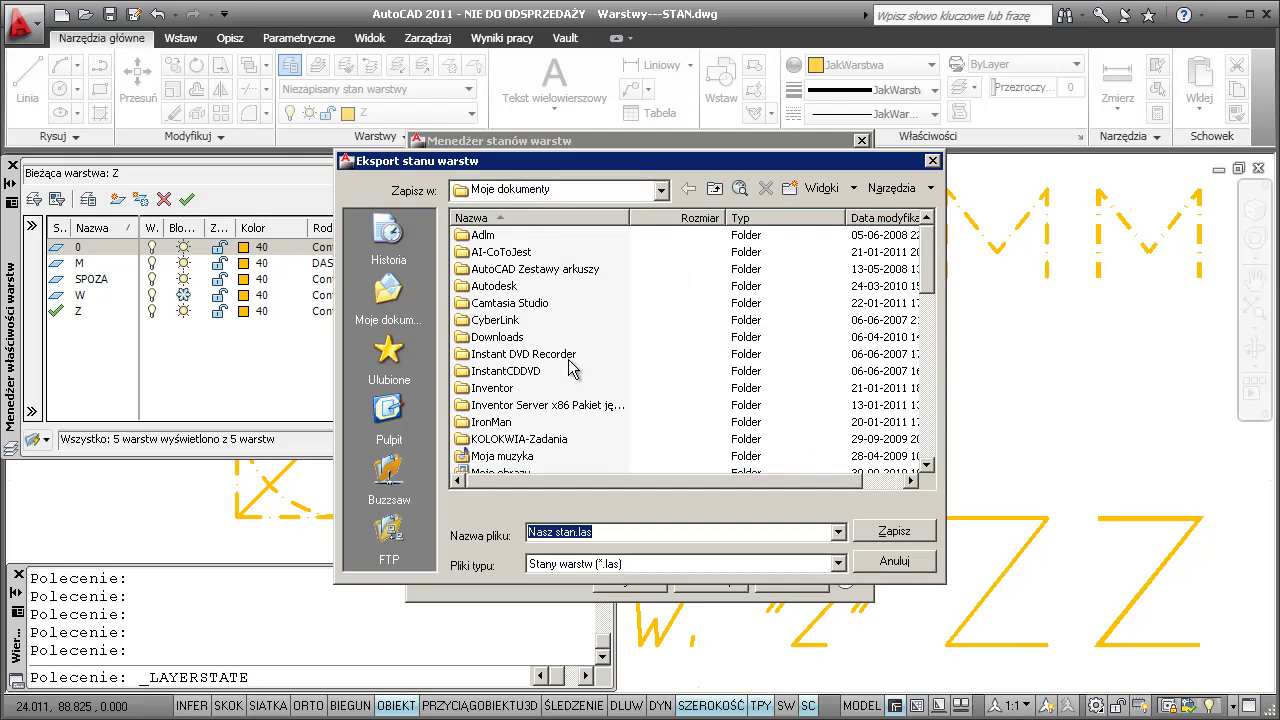
{"action": "scroll", "coordinate": [514, 404], "scroll_direction": "down", "scroll_amount": 1}
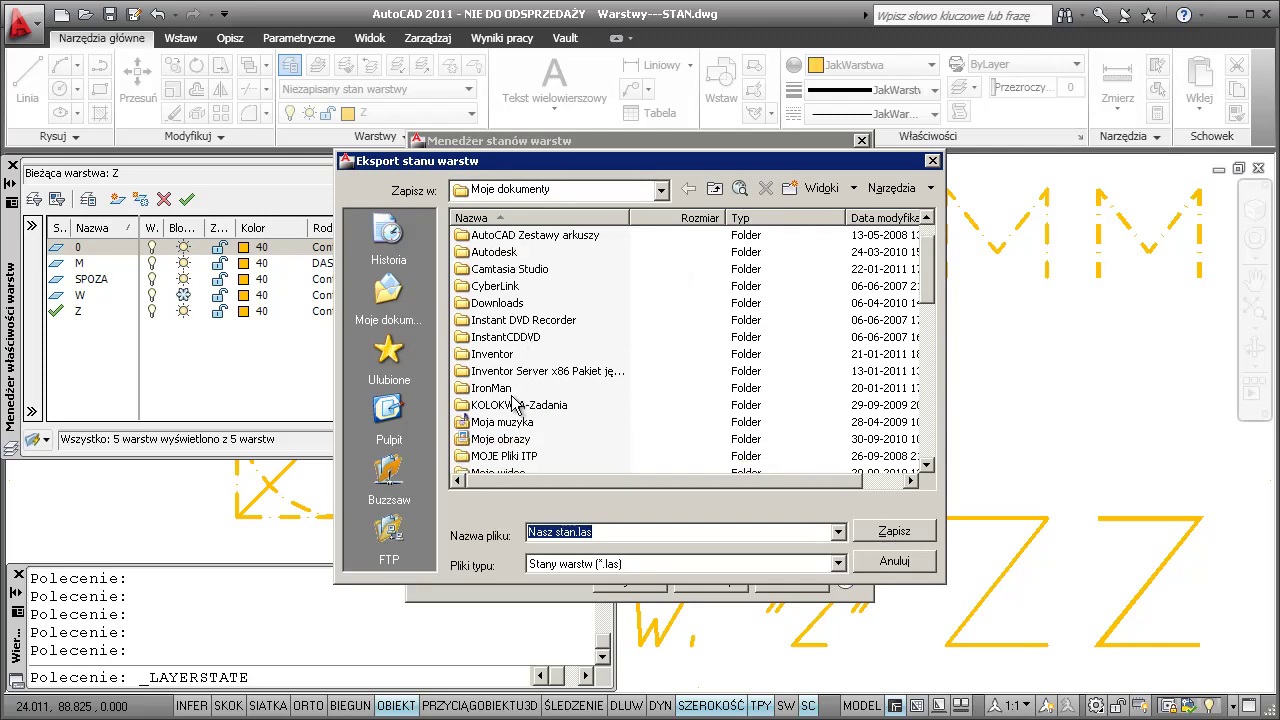
{"action": "scroll", "coordinate": [514, 404], "scroll_direction": "down", "scroll_amount": 1}
{"action": "scroll", "coordinate": [513, 403], "scroll_direction": "down", "scroll_amount": 1}
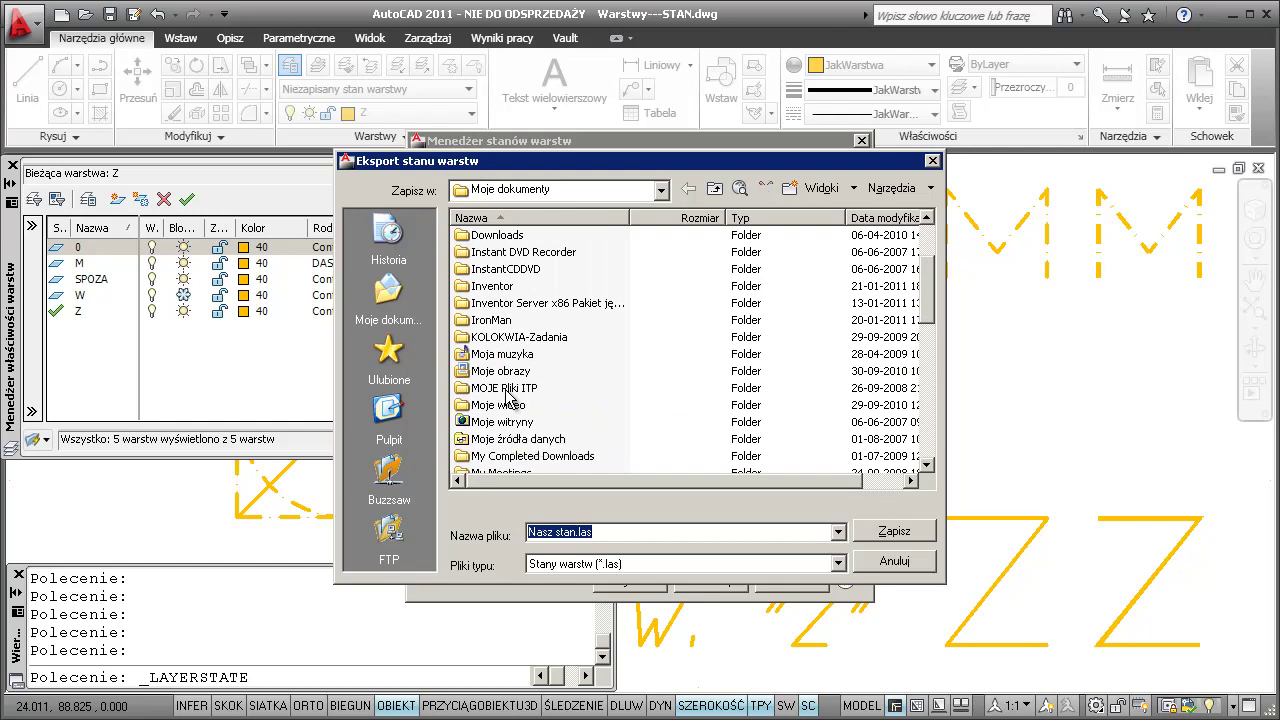
{"action": "double_click", "coordinate": [505, 390]}
{"action": "double_click", "coordinate": [474, 247]}
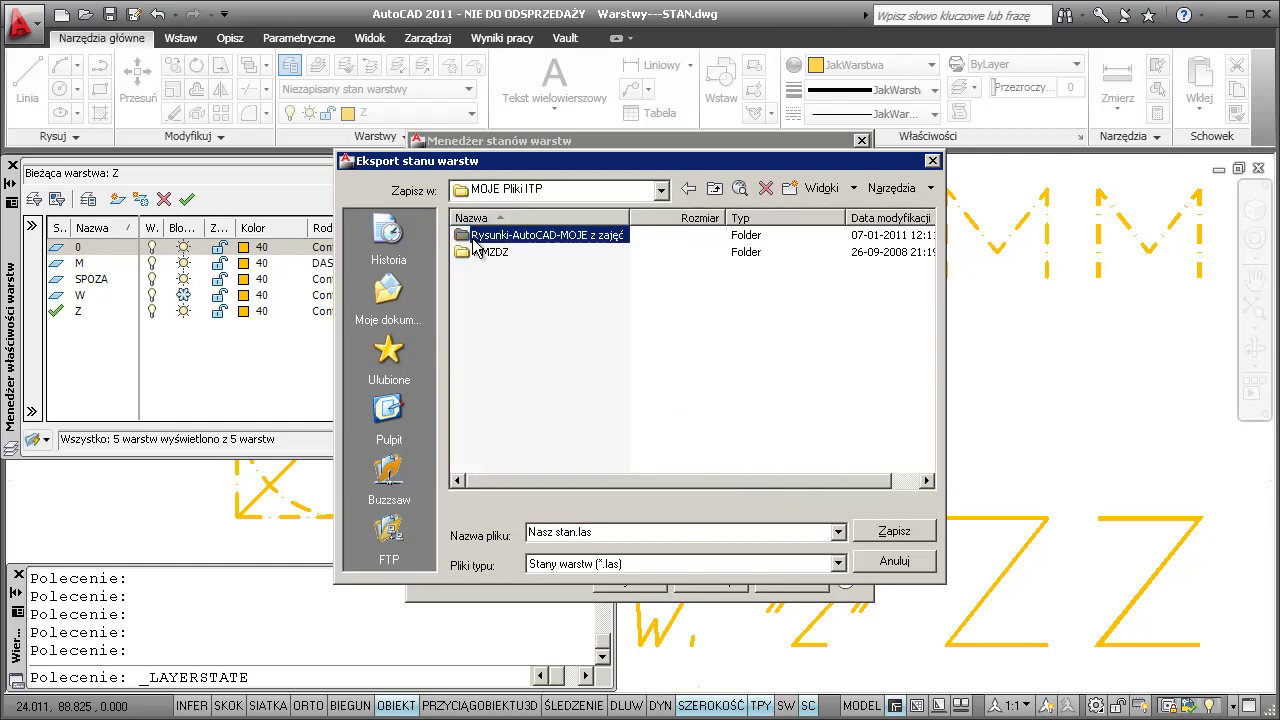
{"action": "double_click", "coordinate": [475, 233]}
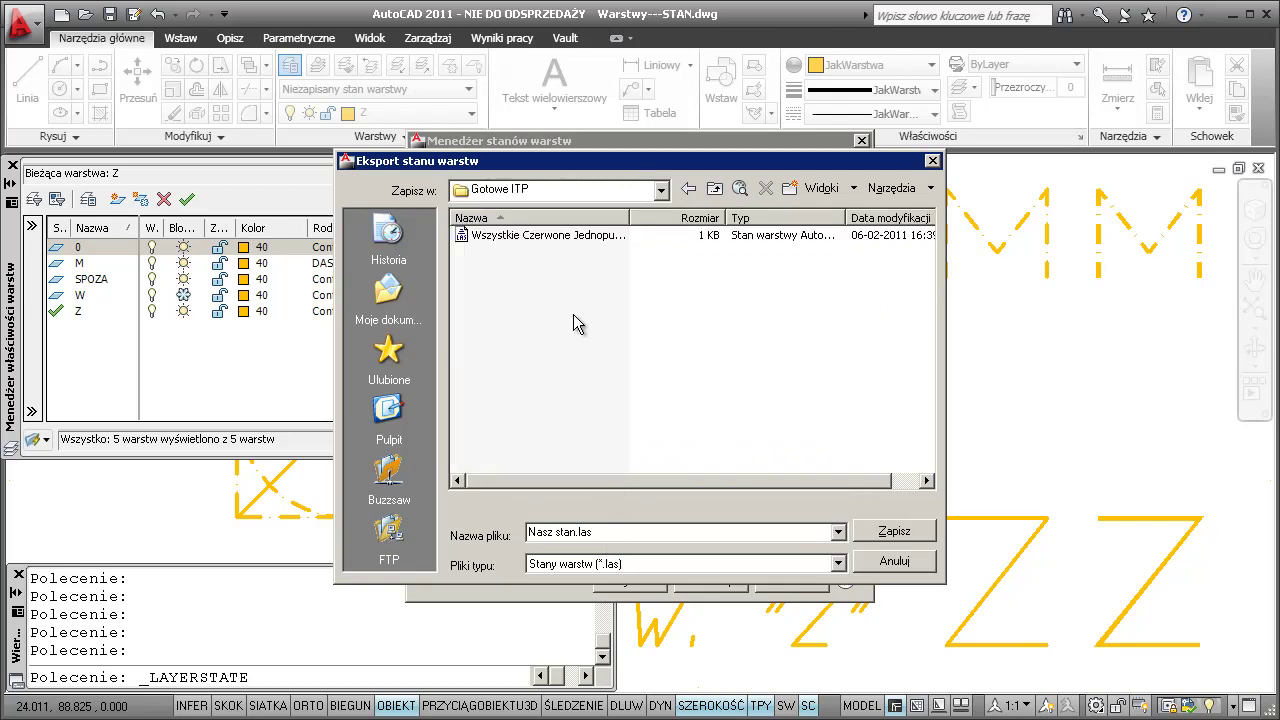
{"action": "left_click", "coordinate": [886, 531]}
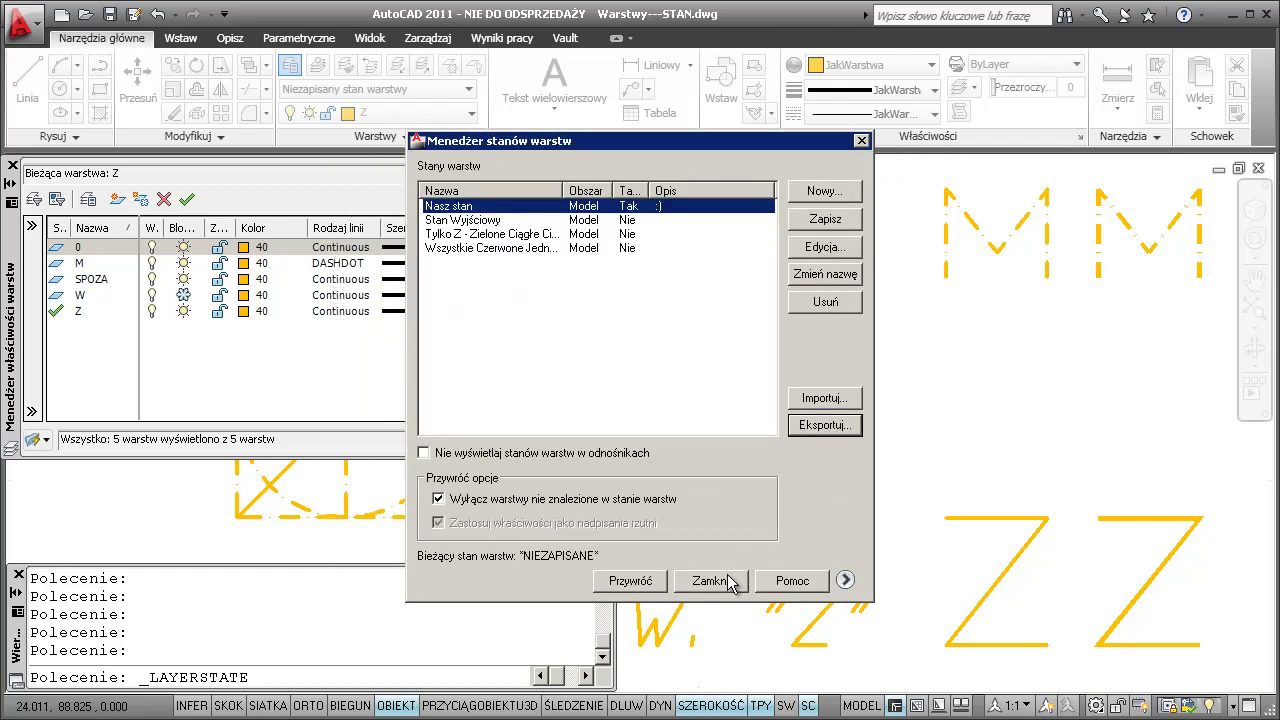
- Apply the Tylko Z - Zielone Ciągłe Cienkie layer state, then undo it with Ctrl+Z
{"action": "left_click", "coordinate": [724, 584]}
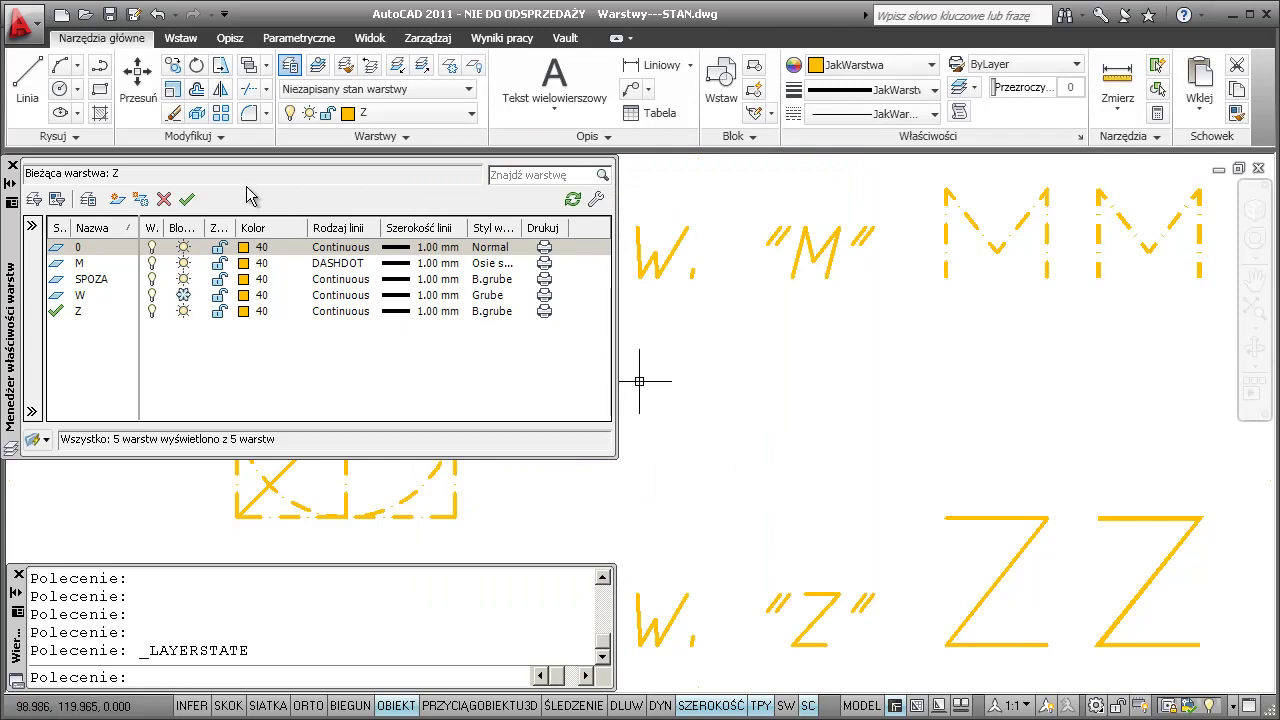
{"action": "left_click", "coordinate": [469, 97]}
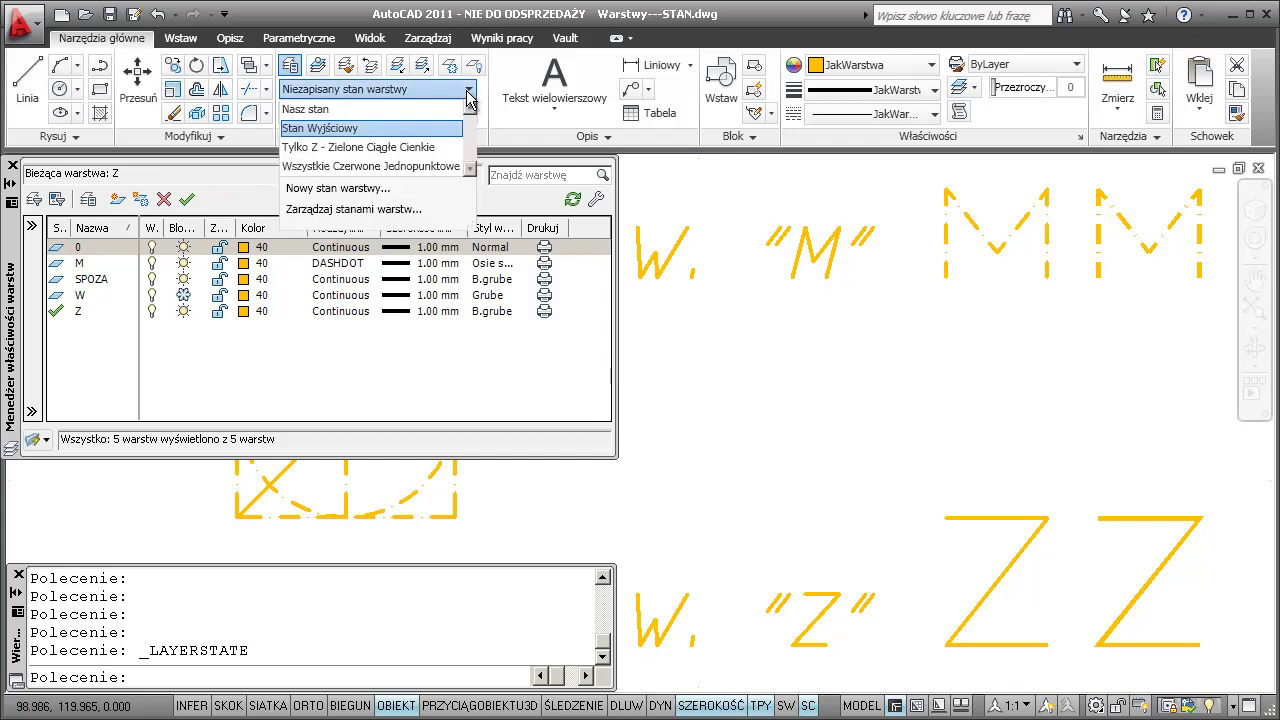
{"action": "left_click", "coordinate": [343, 148]}
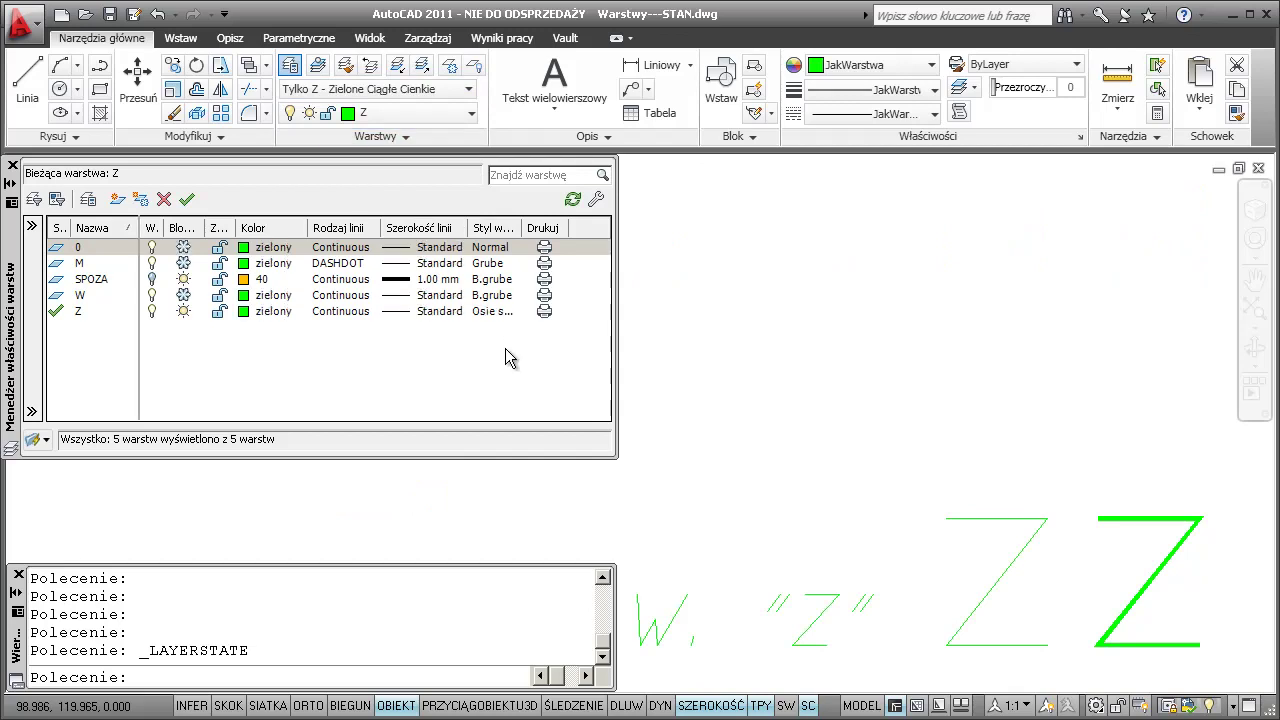
{"action": "key", "text": "ctrl+z"}
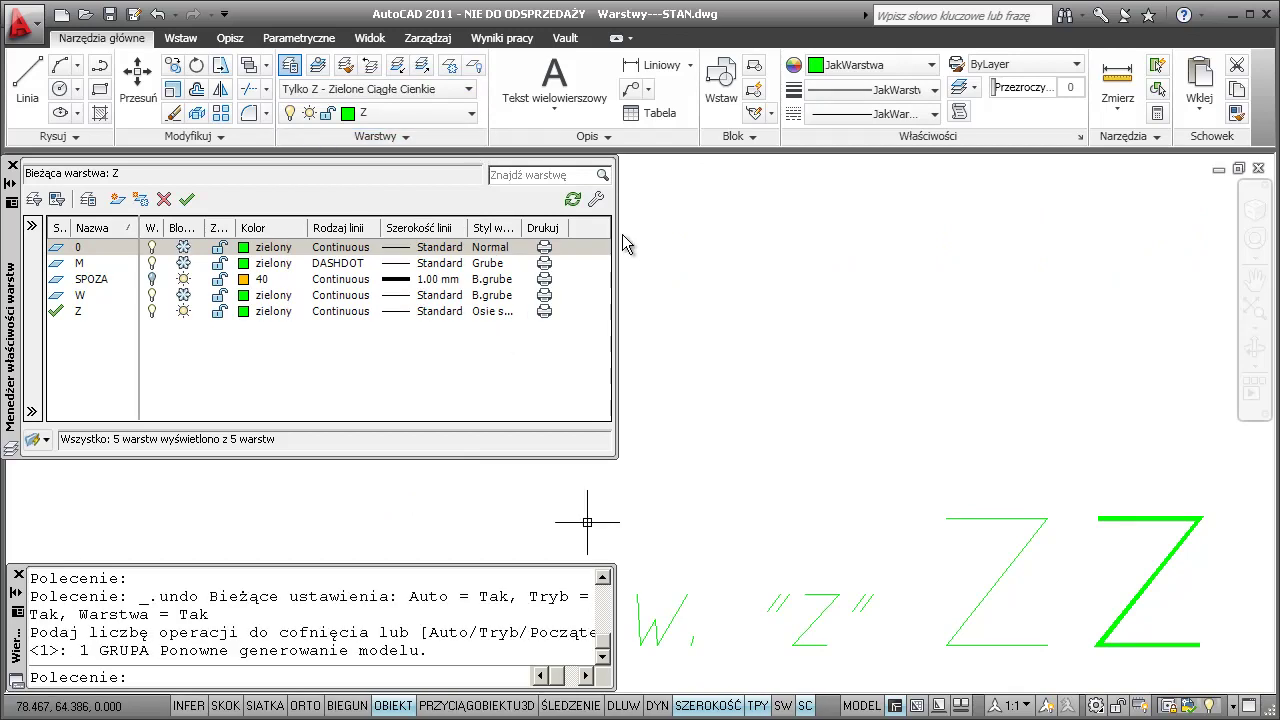
- Restore the Nasz stan layer state from the ribbon layer-state list
{"action": "left_click", "coordinate": [469, 89]}
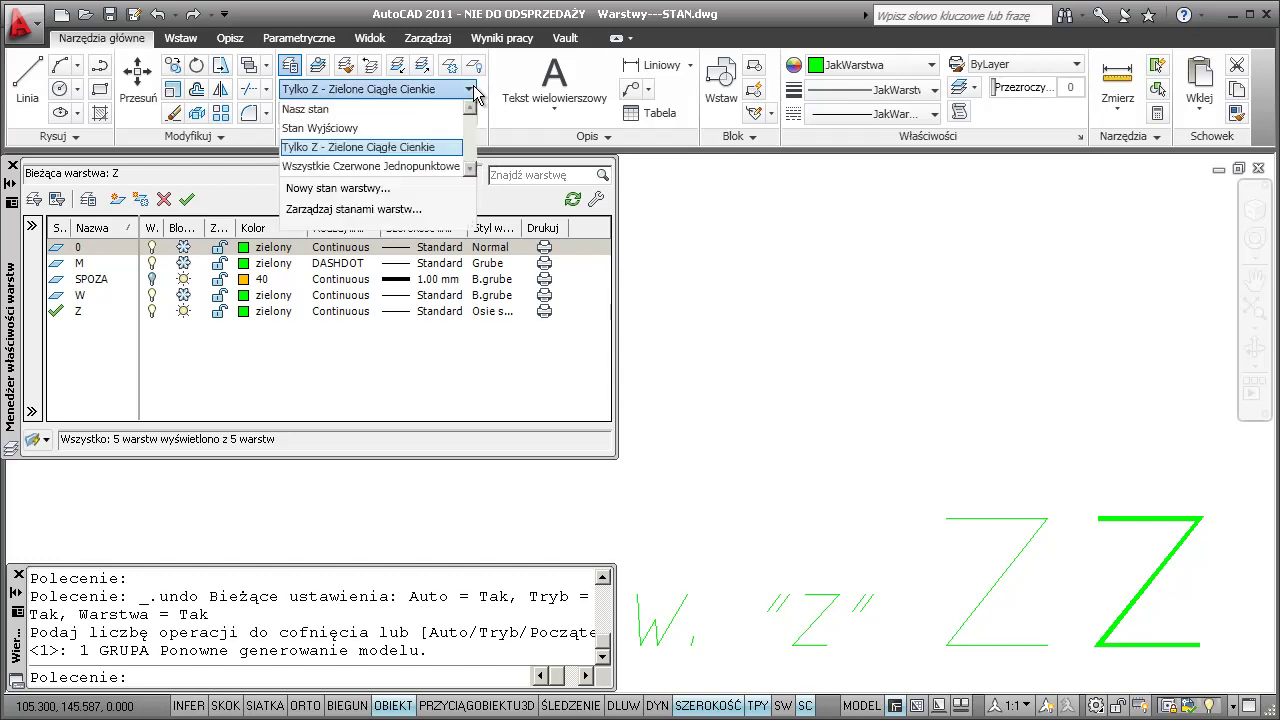
{"action": "left_click", "coordinate": [357, 110]}
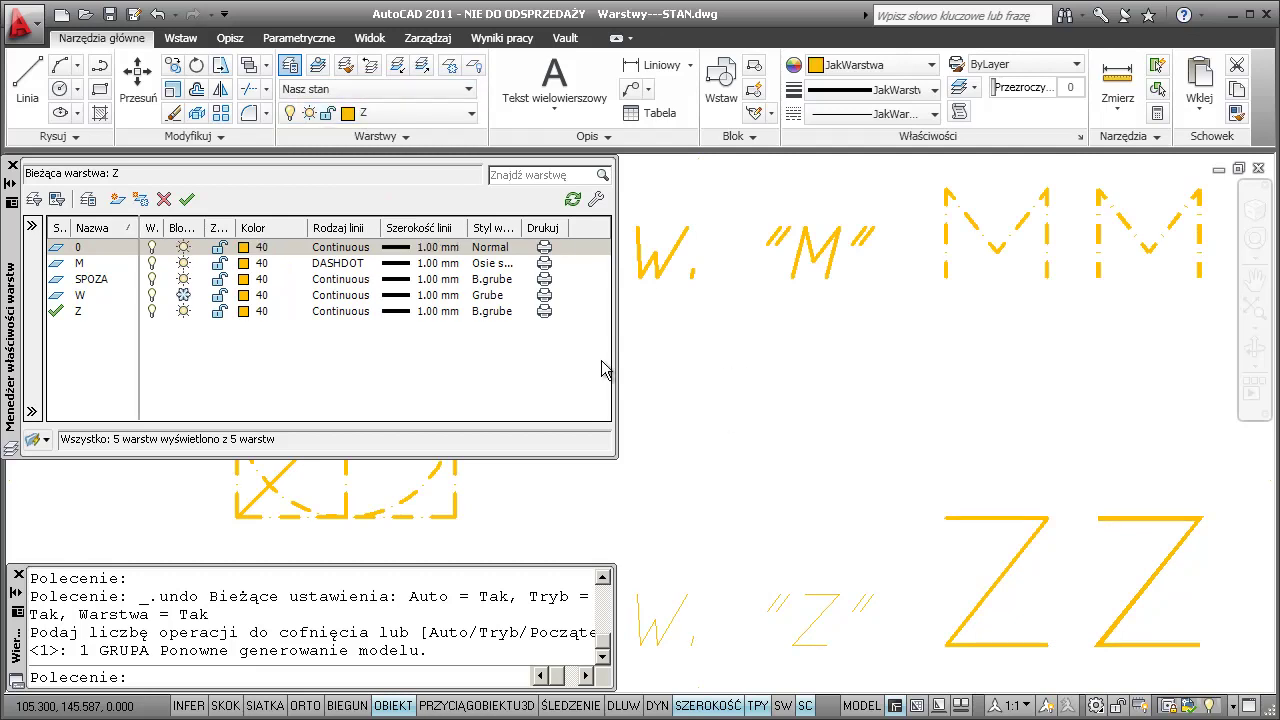
{"action": "left_click", "coordinate": [470, 92]}
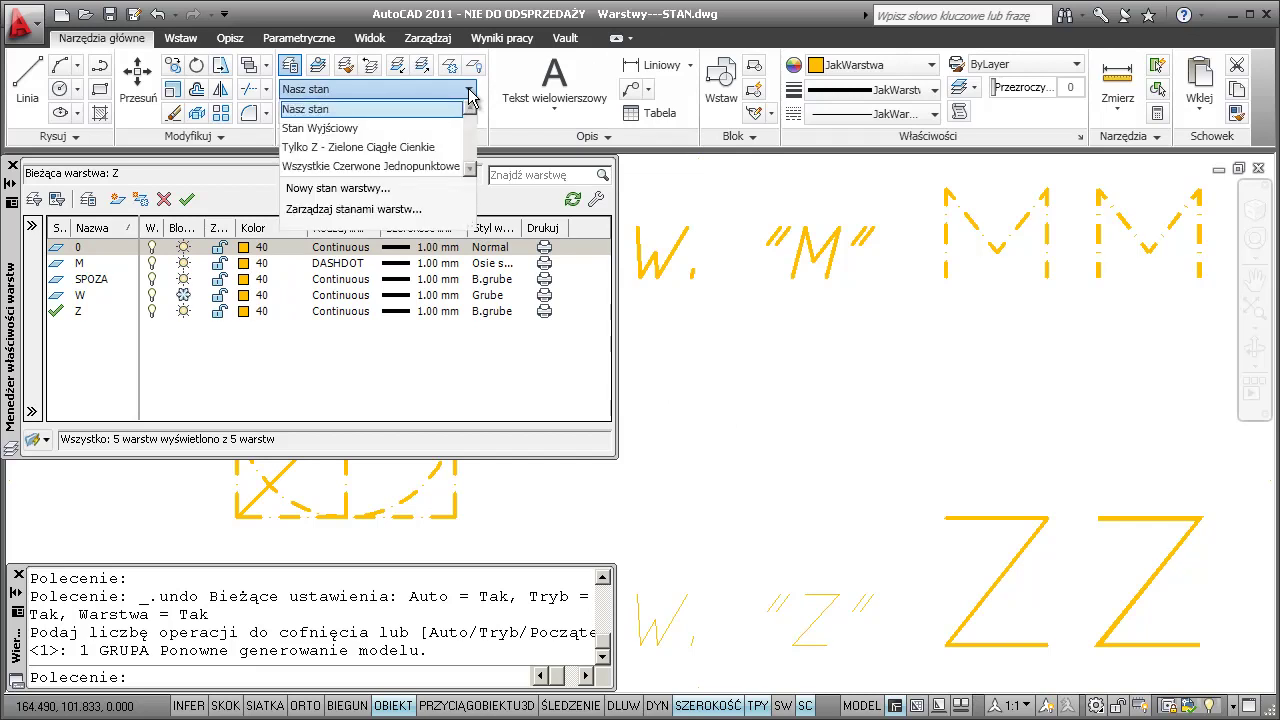
- Open the Nasz stan layer state for editing in the Layer States Manager
{"action": "left_click", "coordinate": [393, 210]}
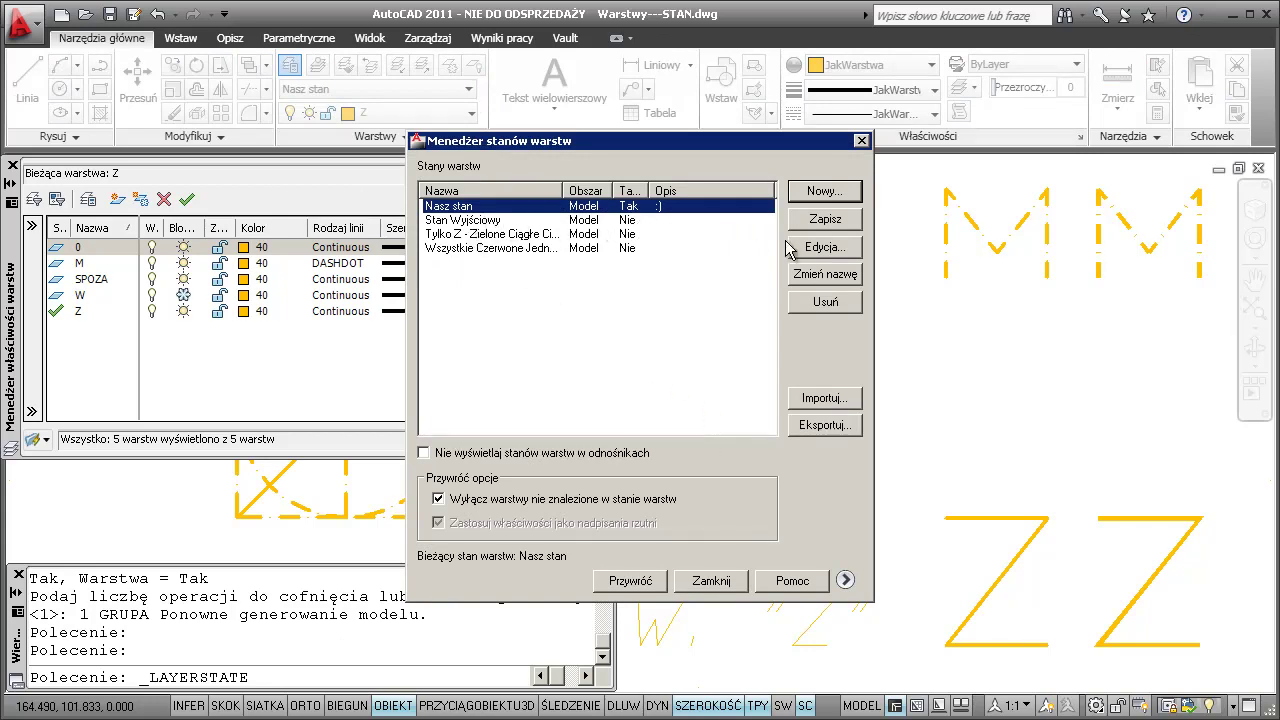
{"action": "left_click", "coordinate": [822, 247]}
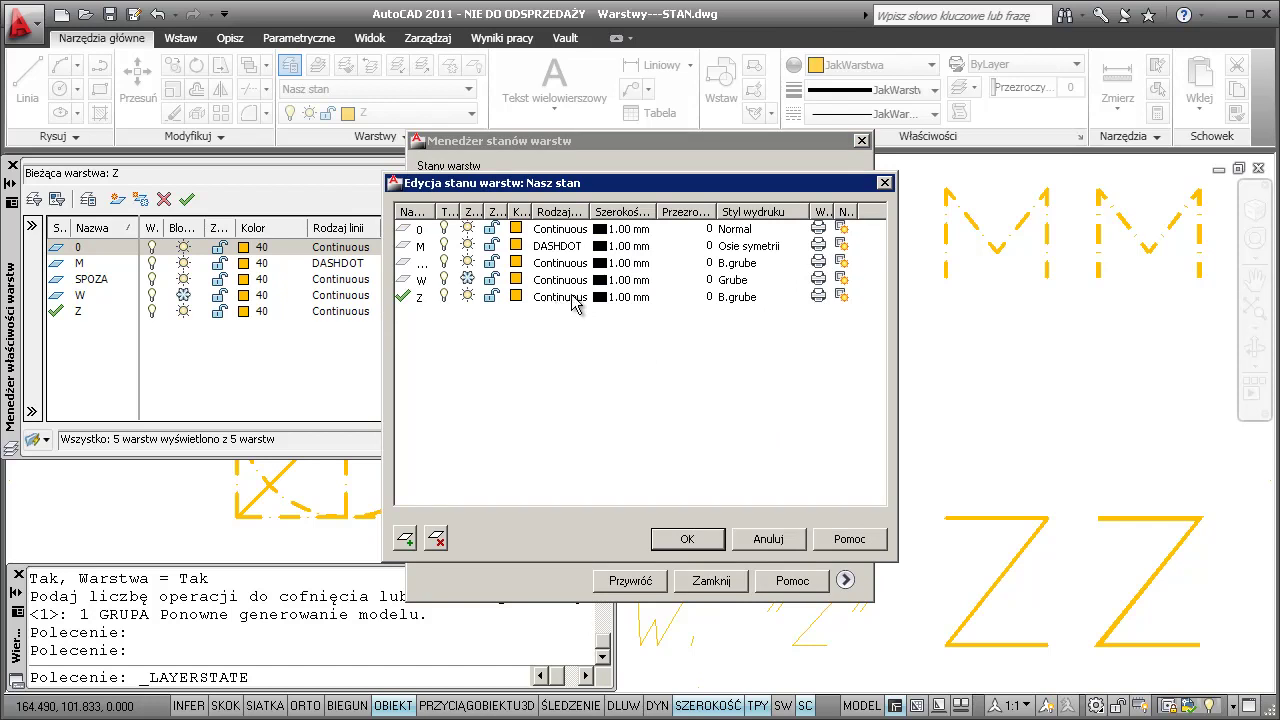
{"action": "left_click", "coordinate": [551, 266]}
{"action": "left_click", "coordinate": [543, 297]}
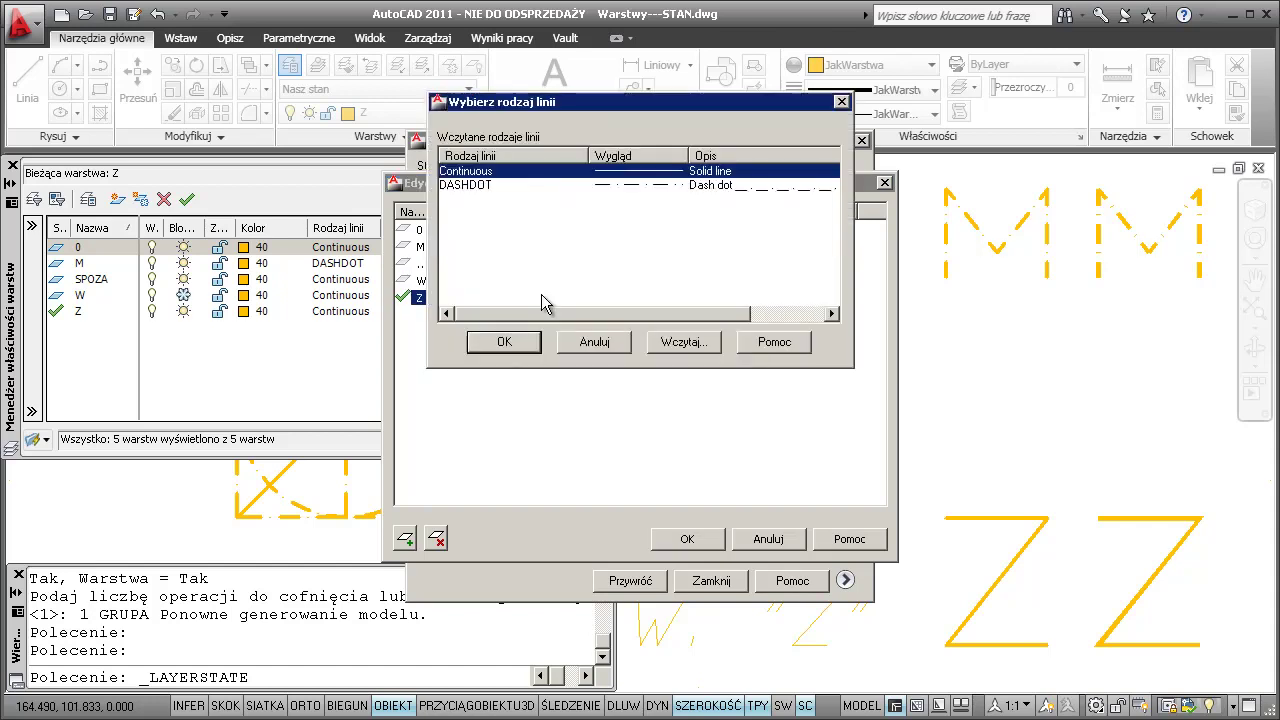
{"action": "left_click", "coordinate": [608, 345]}
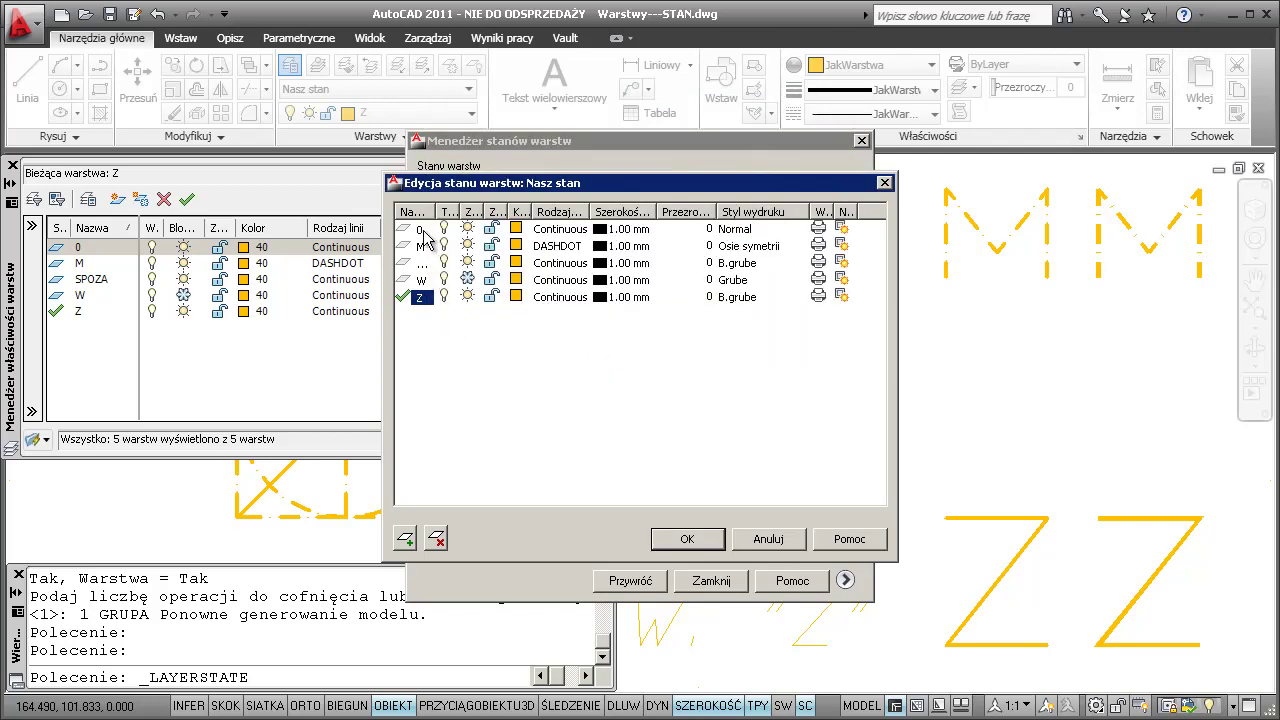
- Set all five layers in Nasz stan to green colour 102 and save the edit
{"action": "left_click_drag", "start_coordinate": [423, 230], "coordinate": [421, 297]}
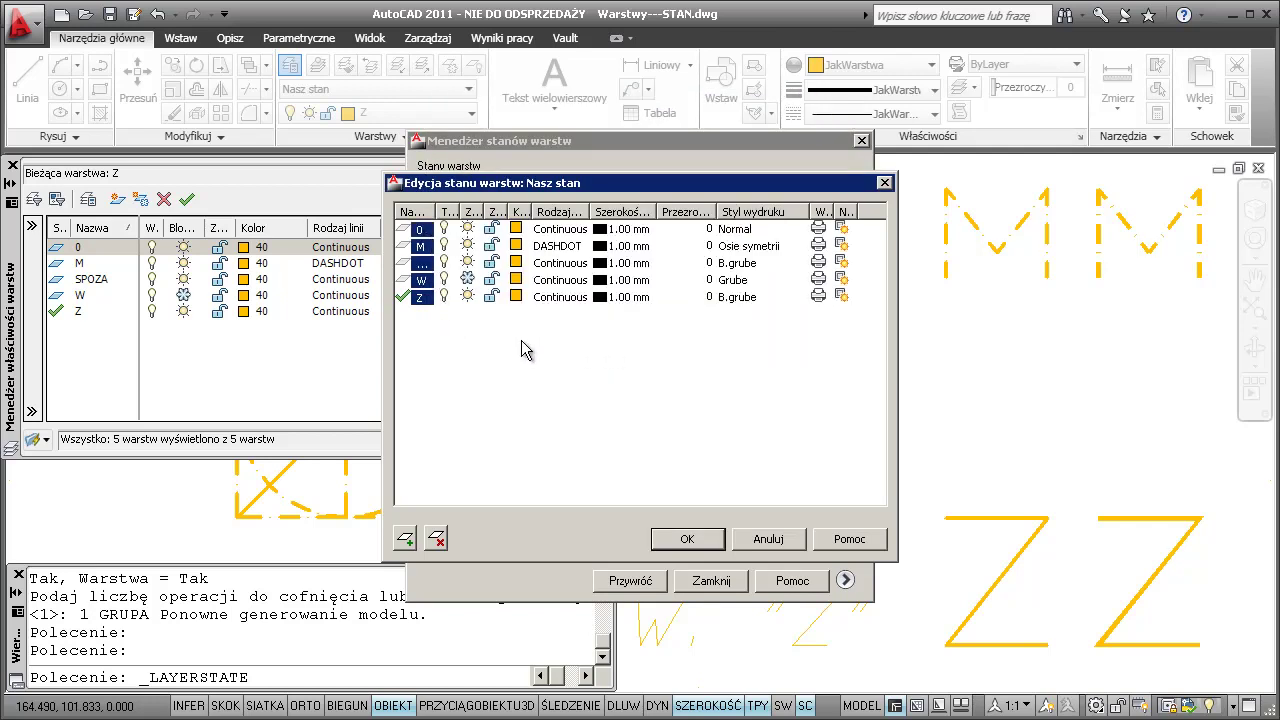
{"action": "left_click", "coordinate": [517, 229]}
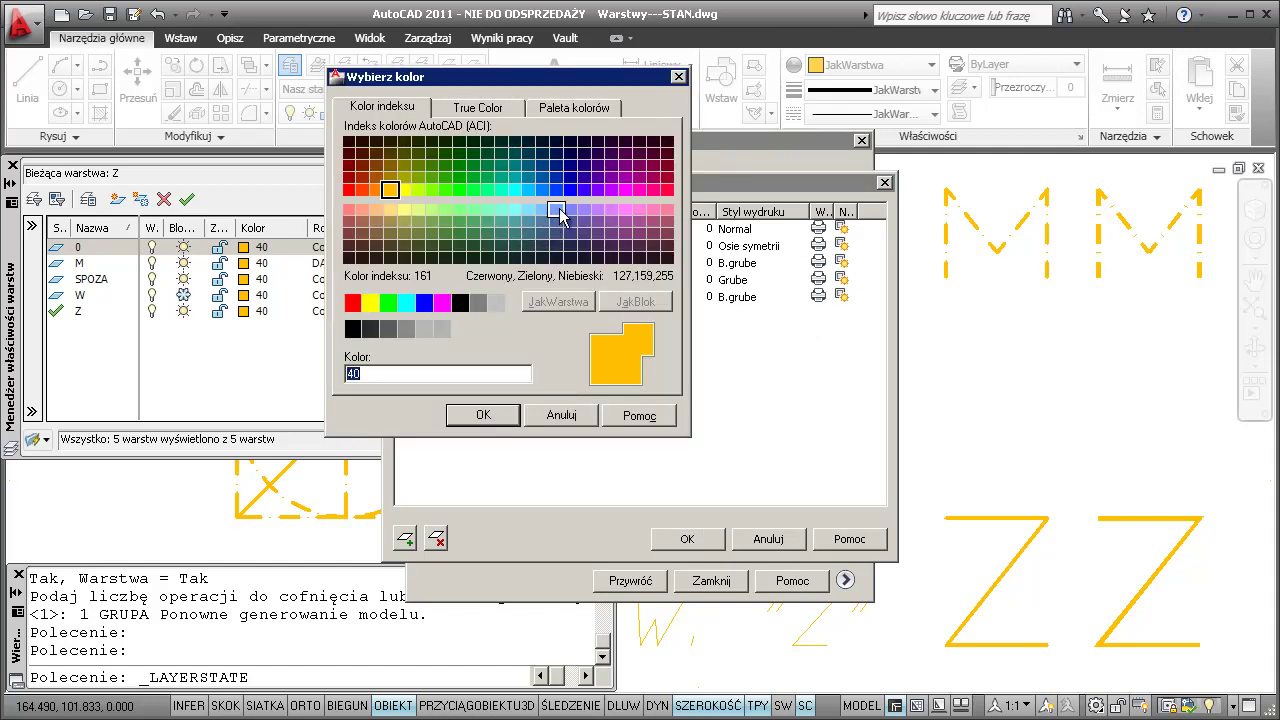
{"action": "left_click", "coordinate": [473, 182]}
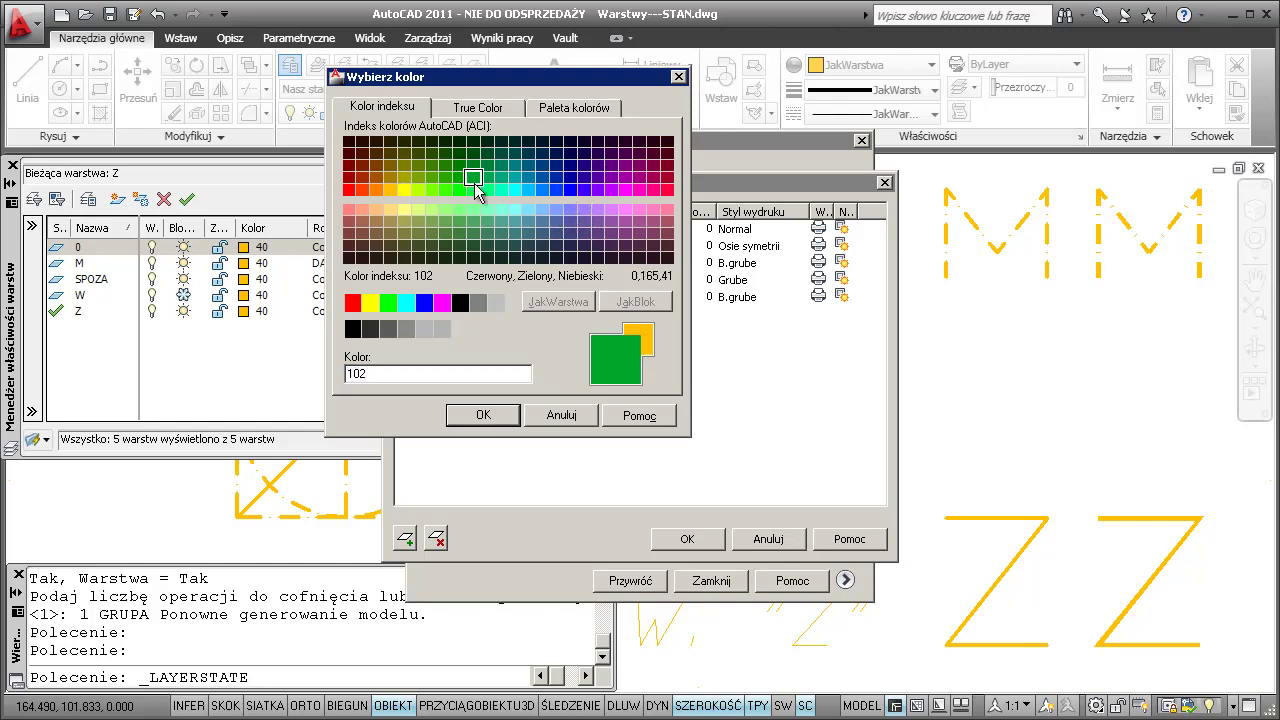
{"action": "left_click", "coordinate": [485, 414]}
{"action": "left_click", "coordinate": [687, 538]}
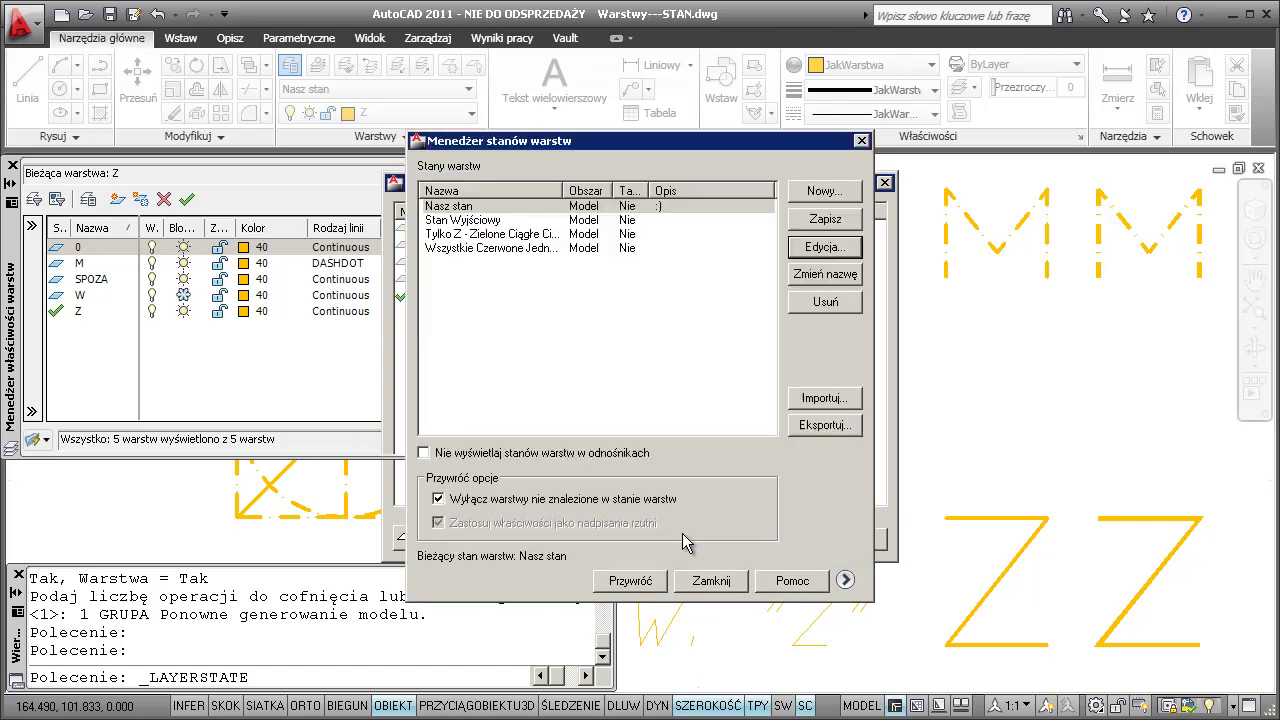
{"action": "left_click", "coordinate": [703, 585]}
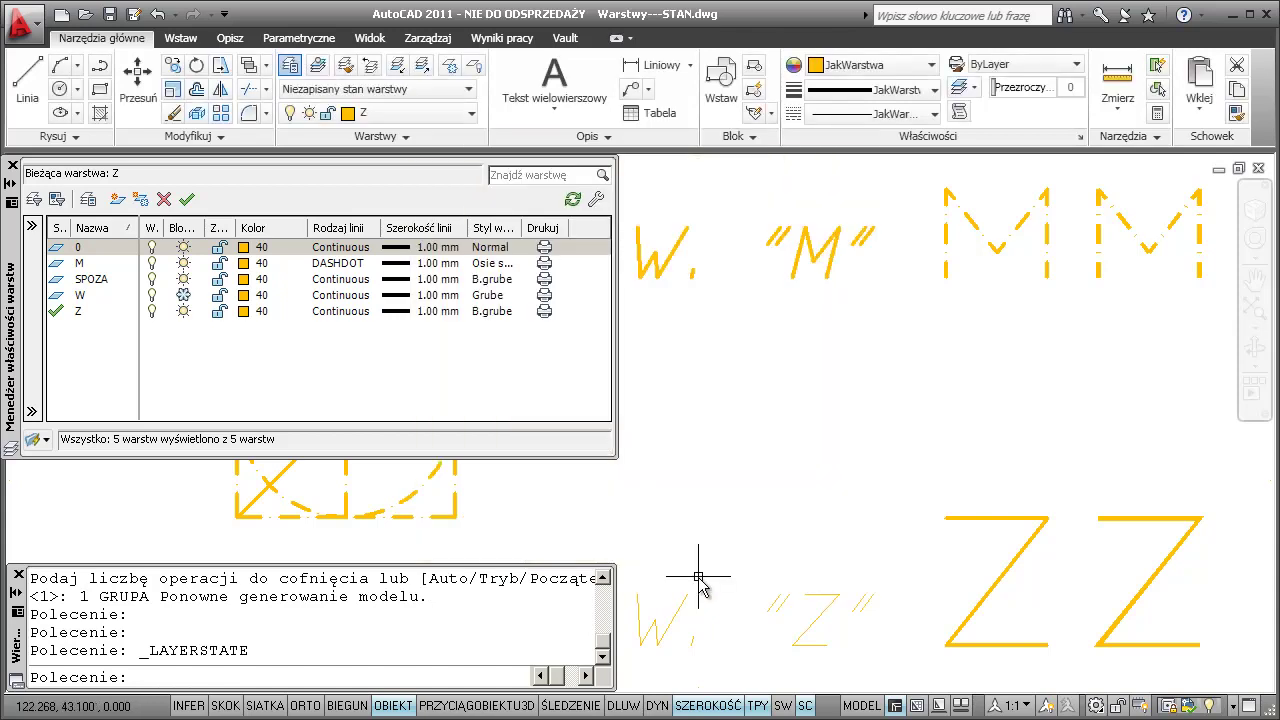
{"action": "left_click", "coordinate": [470, 90]}
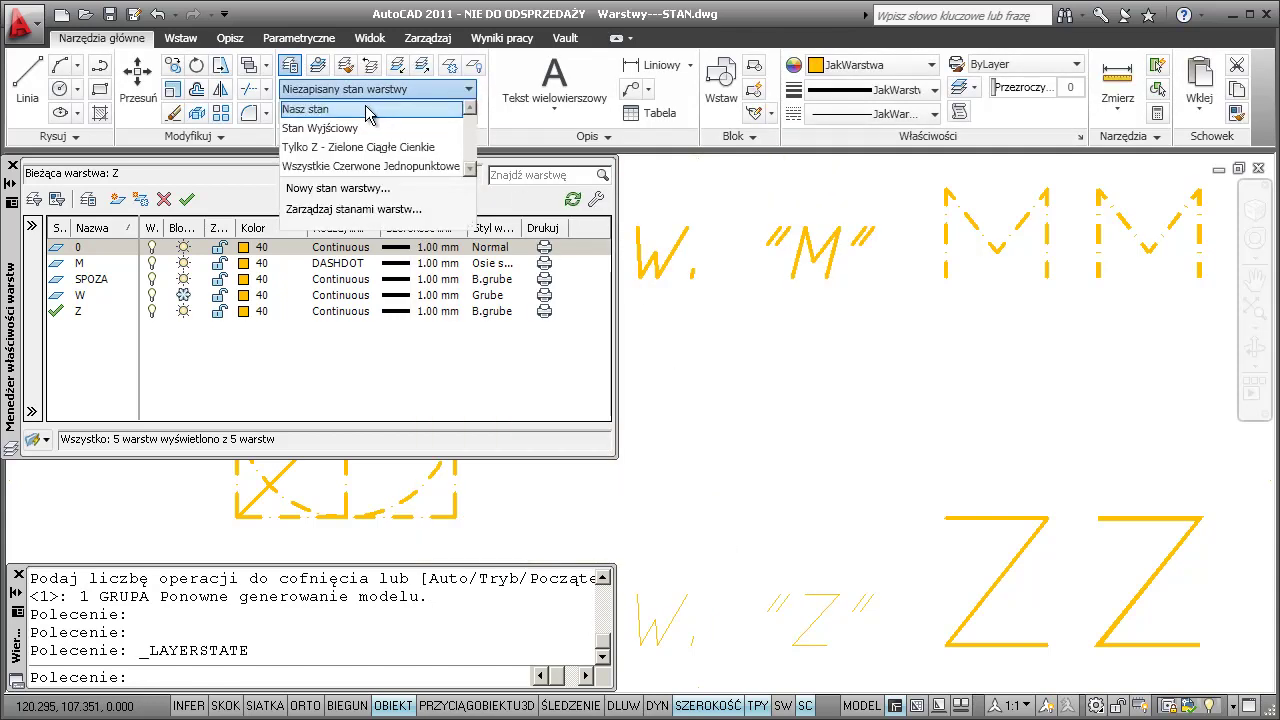
- Restore the edited Nasz stan, turning all layers green 102, and reopen the Layer States Manager
{"action": "left_click", "coordinate": [368, 113]}
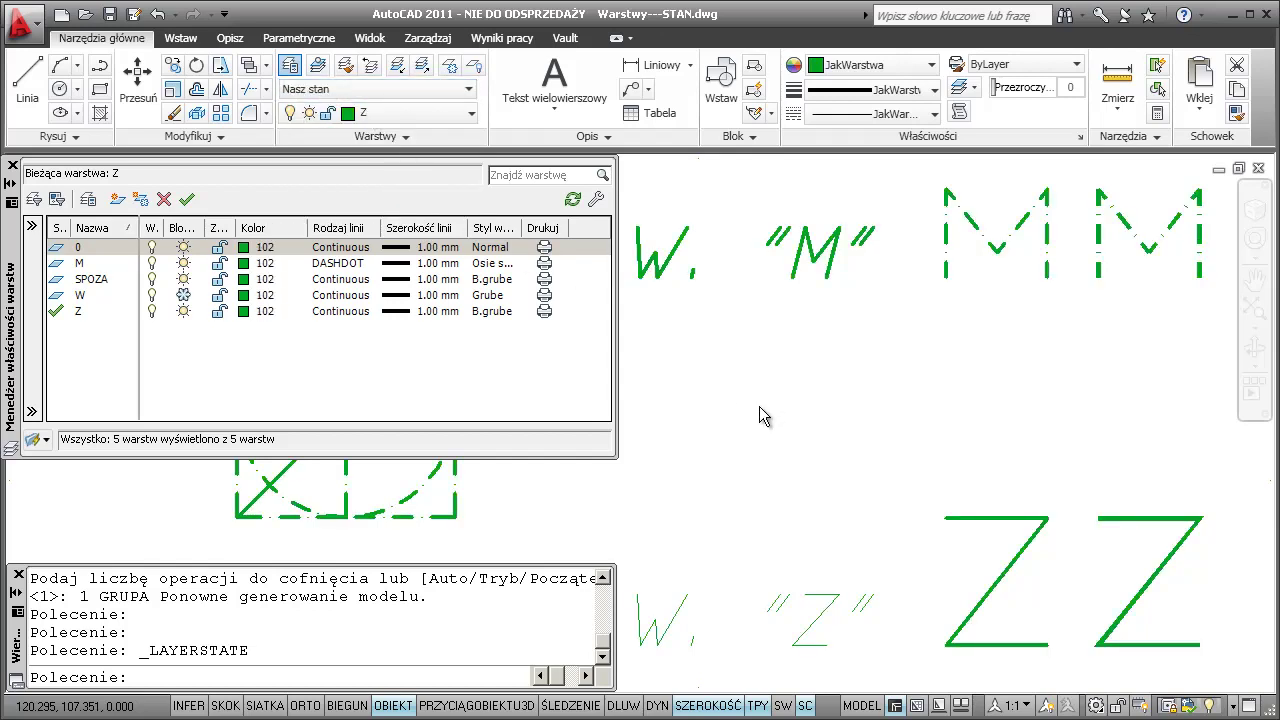
{"action": "left_click", "coordinate": [471, 90]}
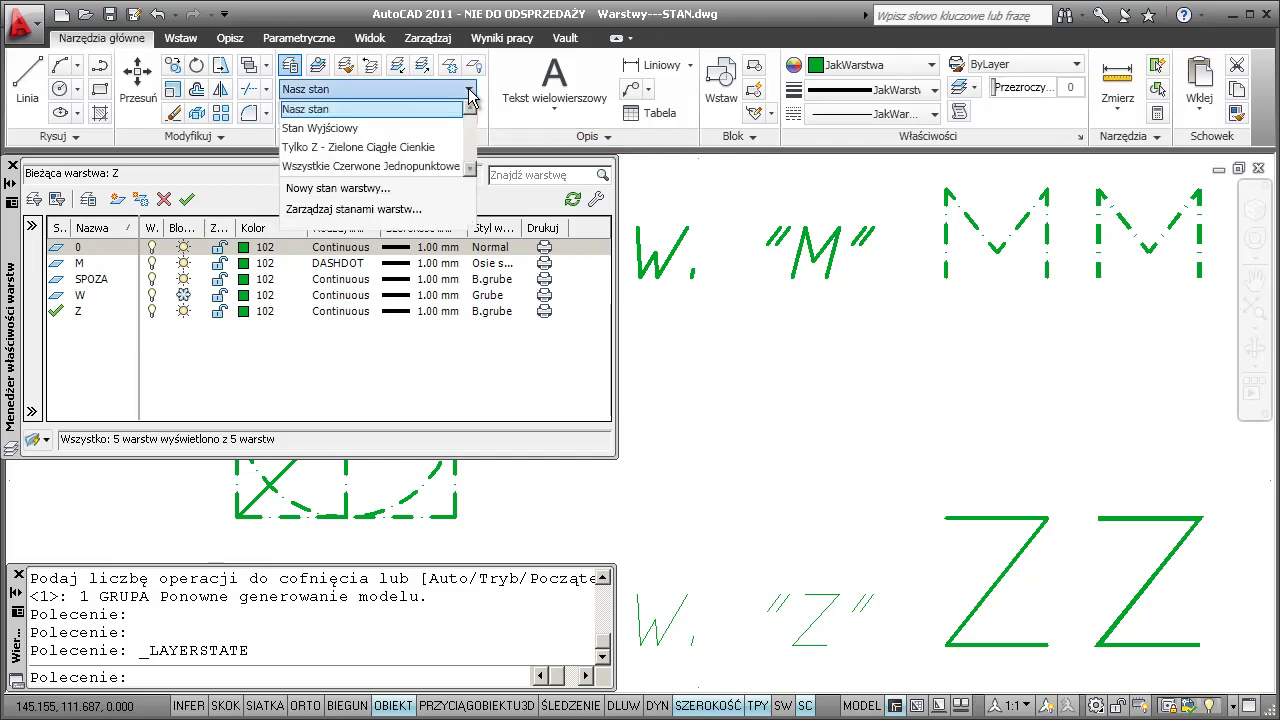
{"action": "left_click", "coordinate": [410, 212]}
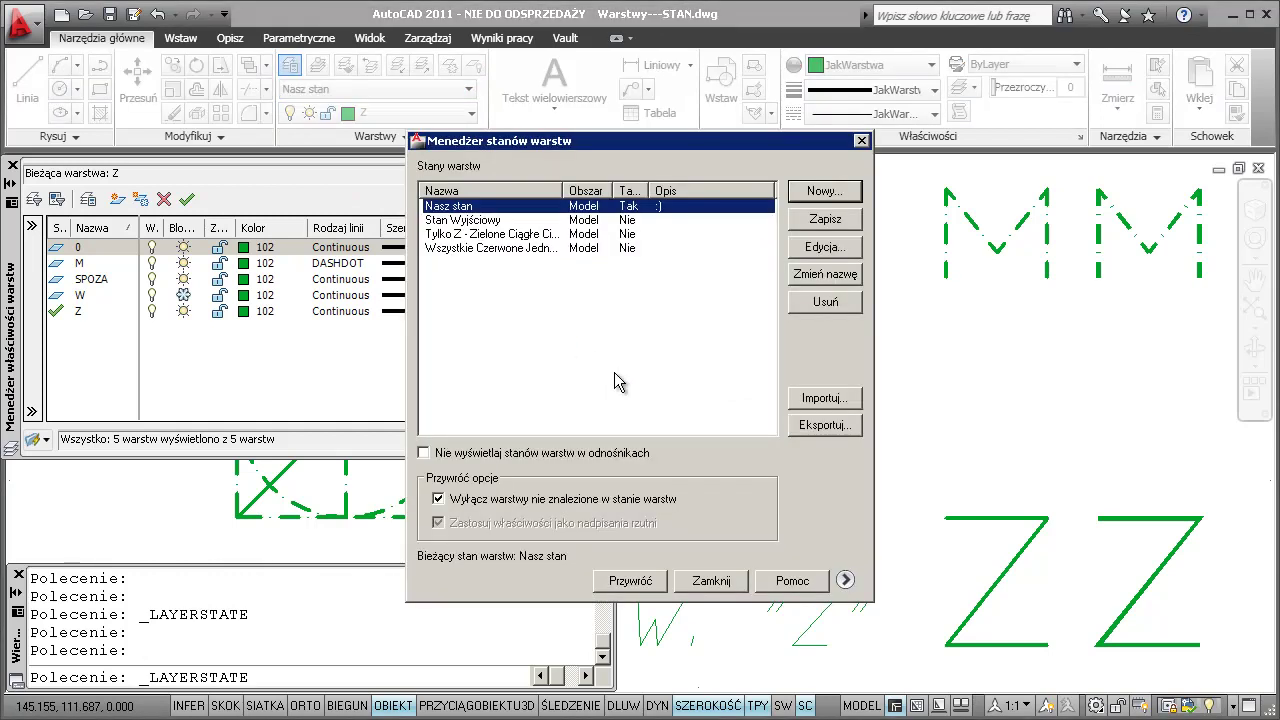
- Delete the Stan Wyjściowy and Tylko Z - Zielone Ciągłe Cienkie layer states
{"action": "left_click", "coordinate": [468, 222]}
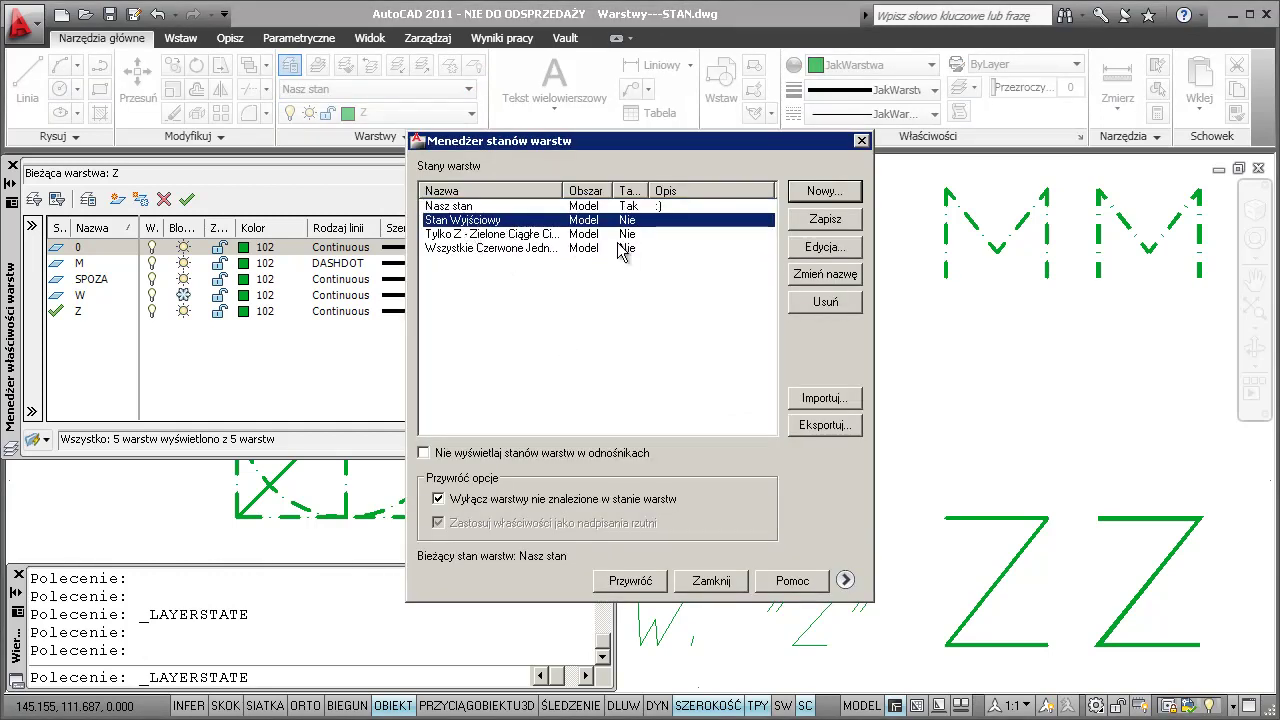
{"action": "left_click", "coordinate": [822, 302]}
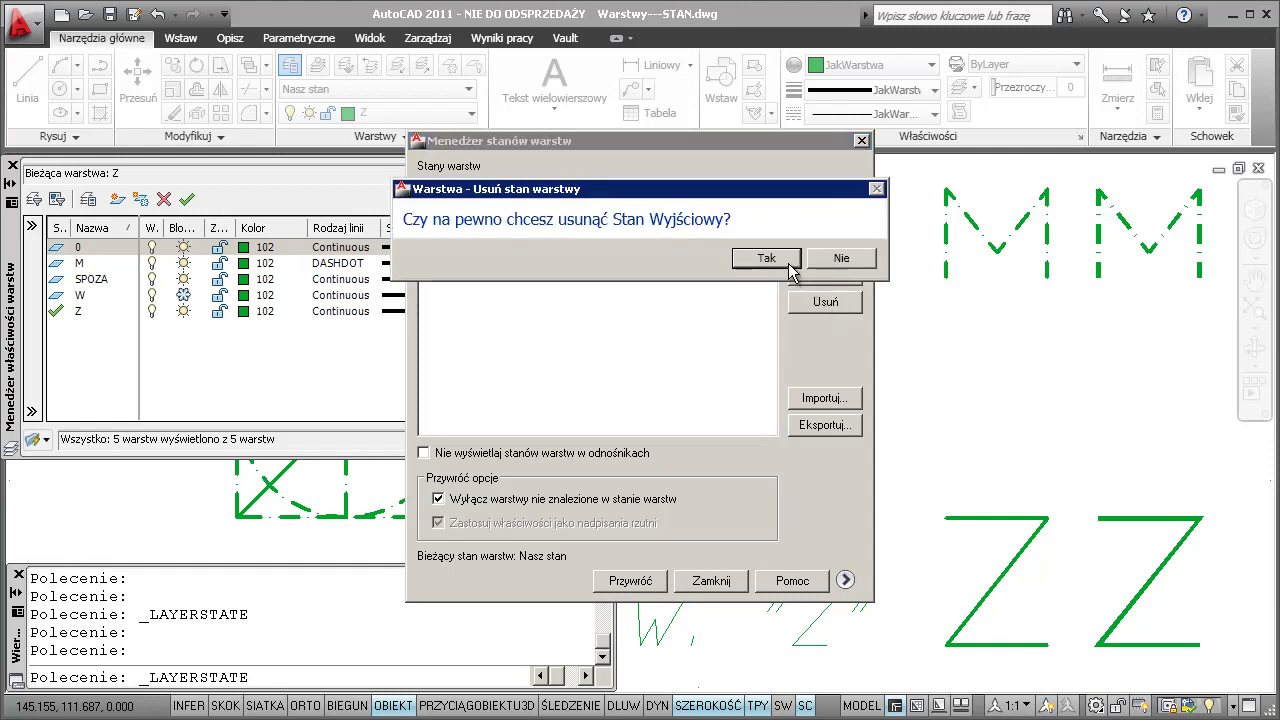
{"action": "left_click", "coordinate": [784, 260]}
{"action": "left_click", "coordinate": [512, 221]}
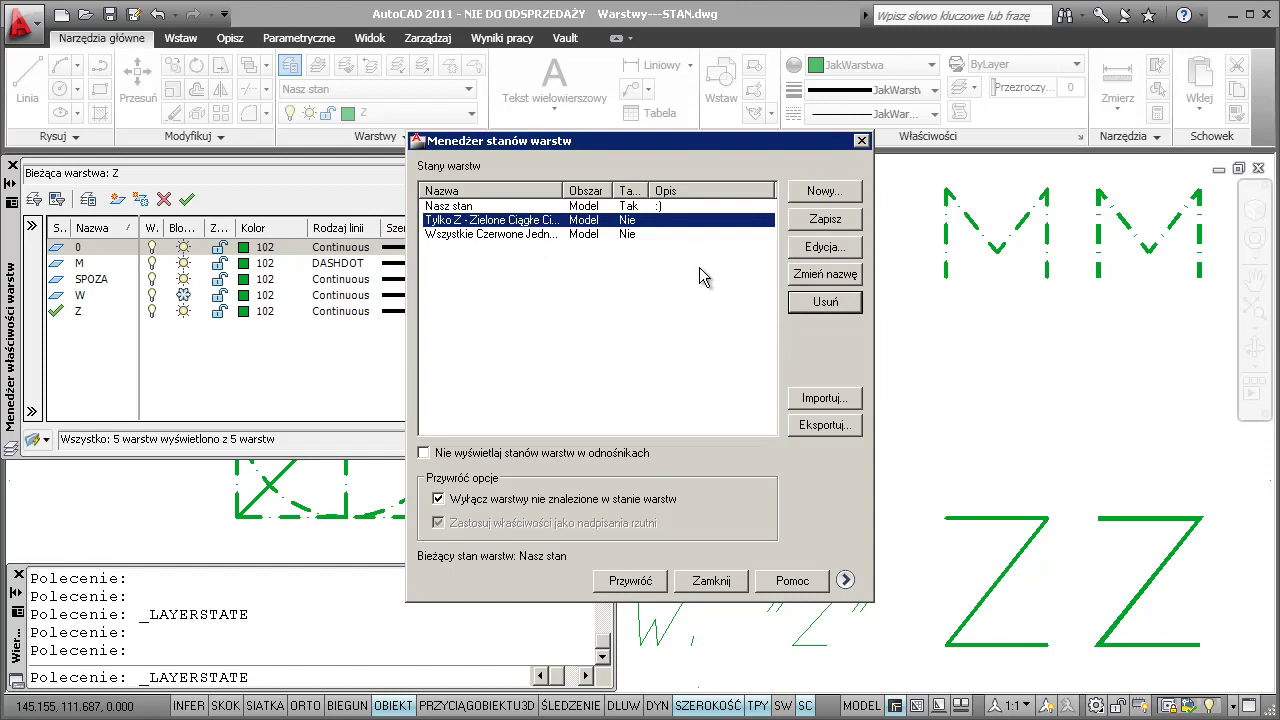
{"action": "left_click", "coordinate": [820, 303]}
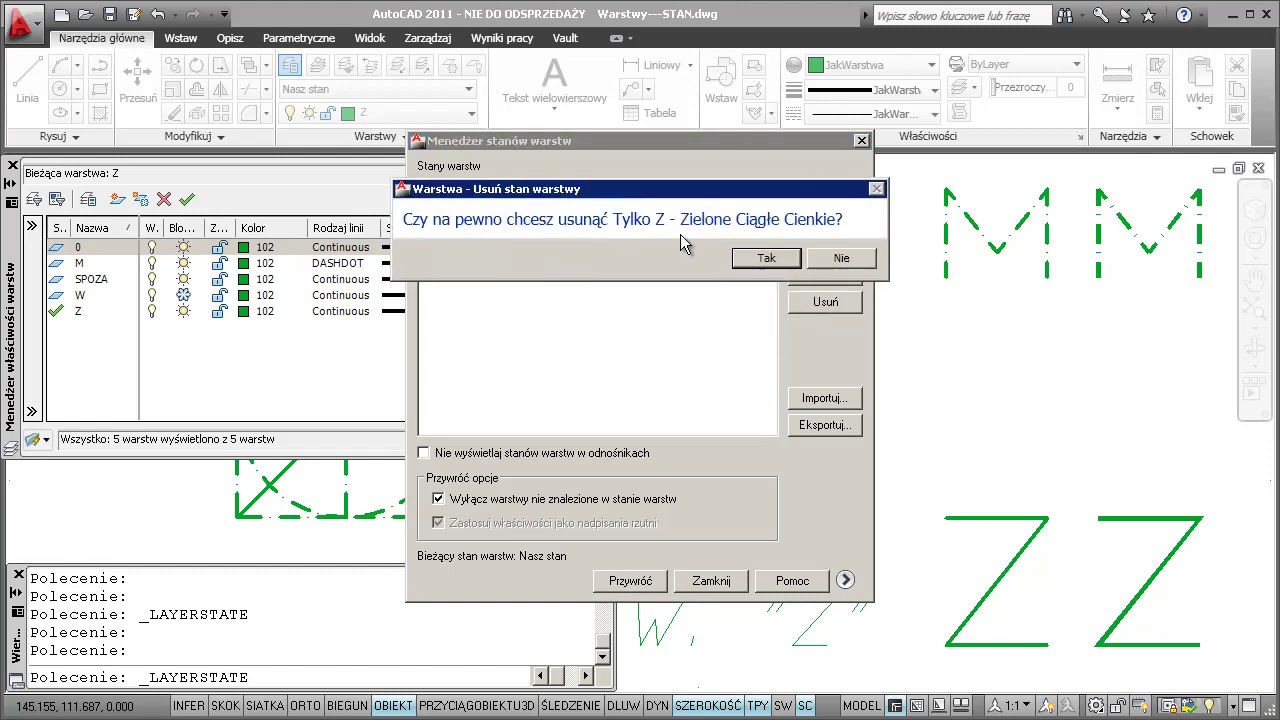
{"action": "left_click", "coordinate": [740, 258]}
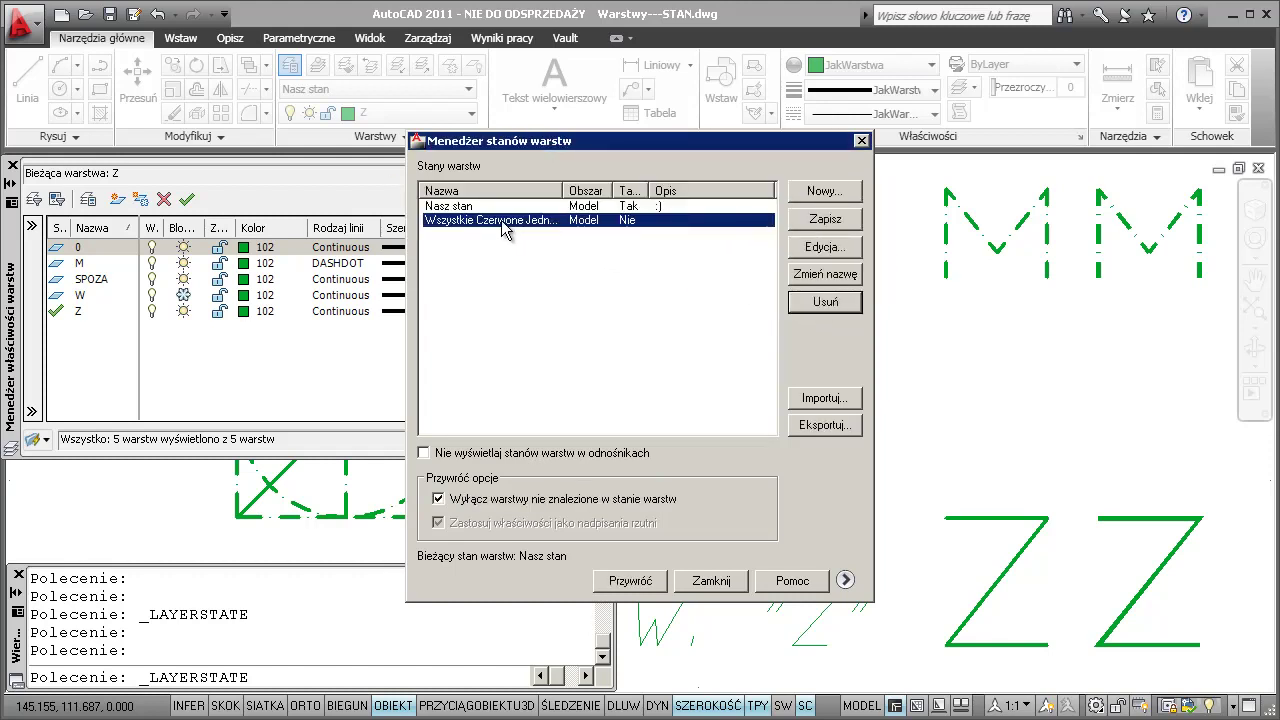
- Delete the Wszystkie Czerwone Jednopunktowe and Nasz stan layer states, then close the manager
{"action": "left_click", "coordinate": [822, 303]}
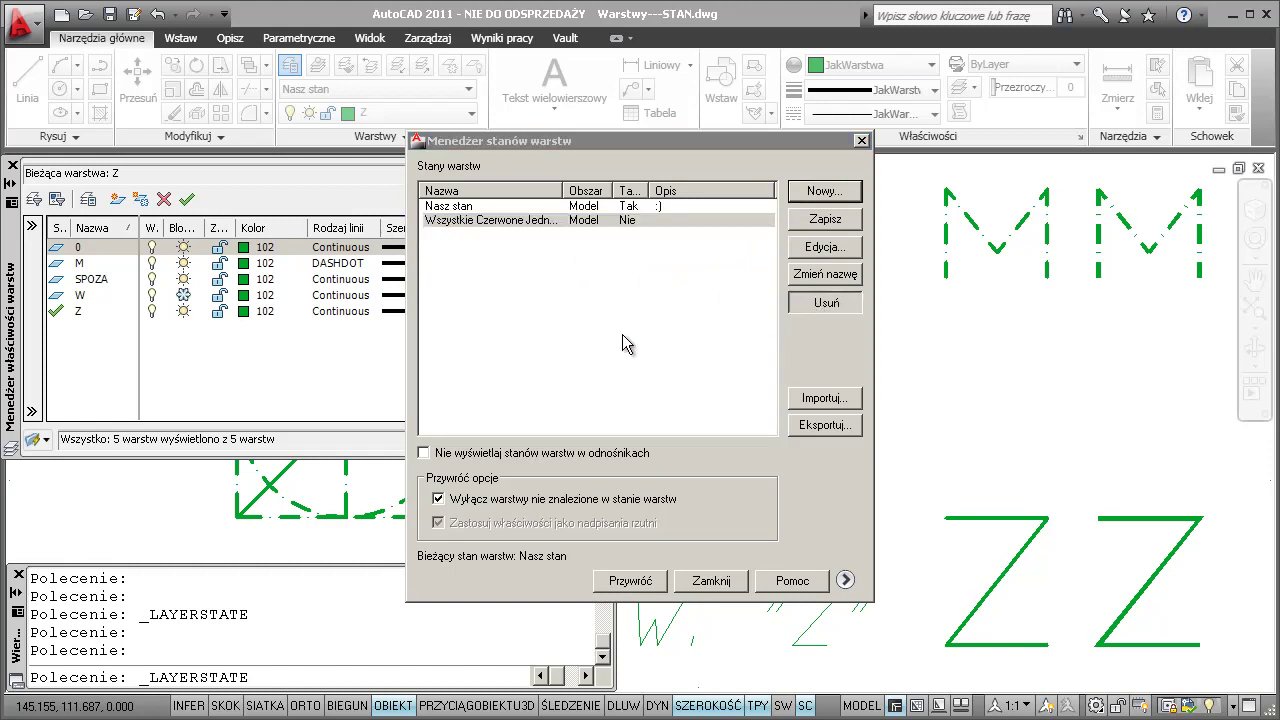
{"action": "left_click", "coordinate": [756, 268]}
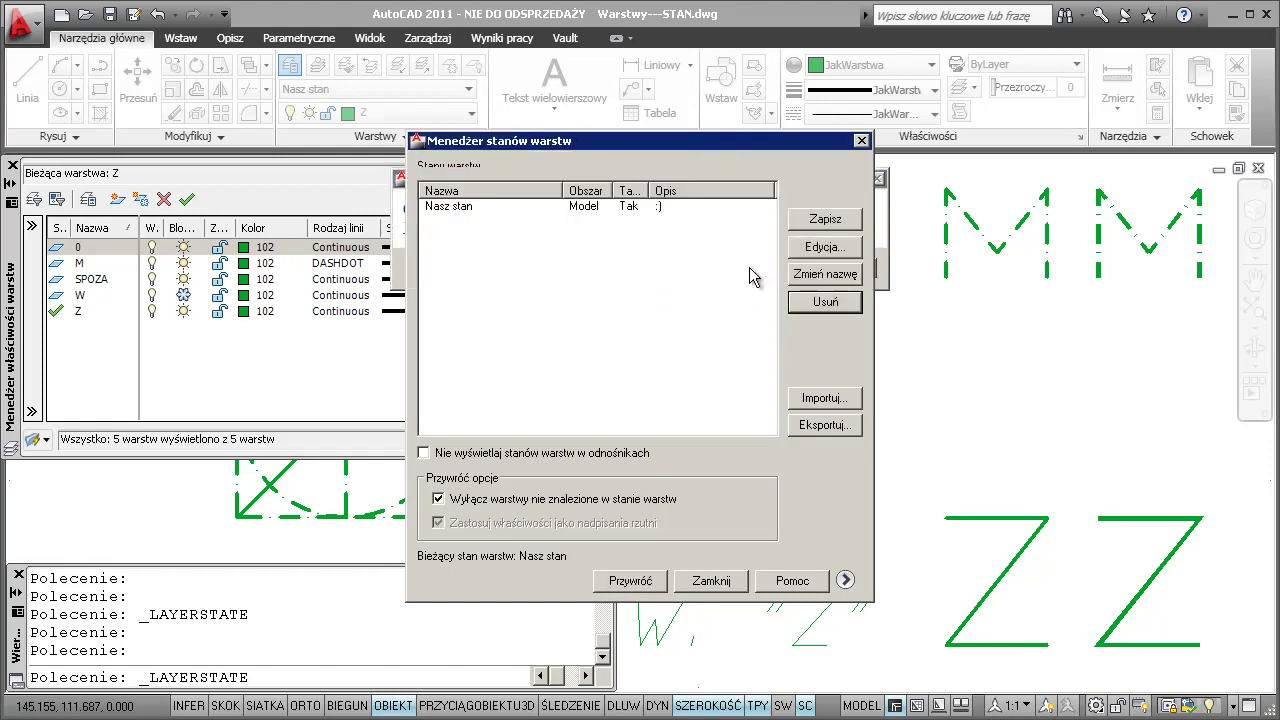
{"action": "left_click", "coordinate": [822, 308]}
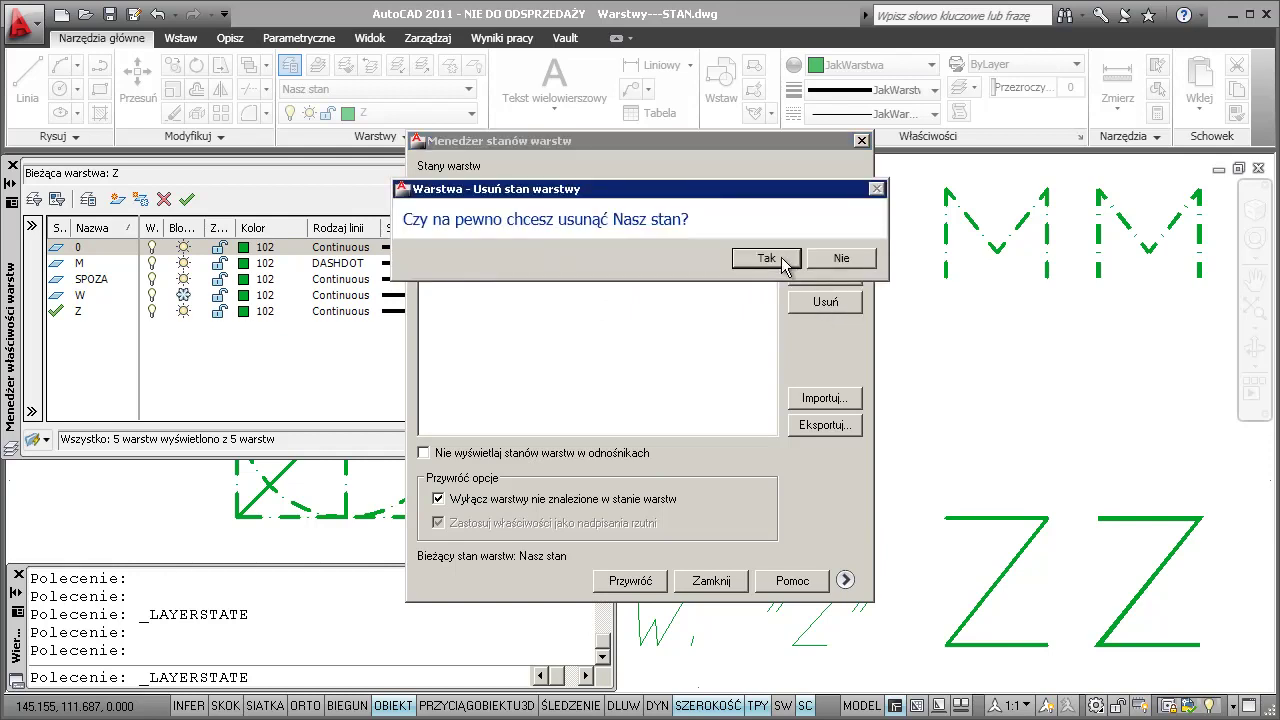
{"action": "left_click", "coordinate": [779, 257]}
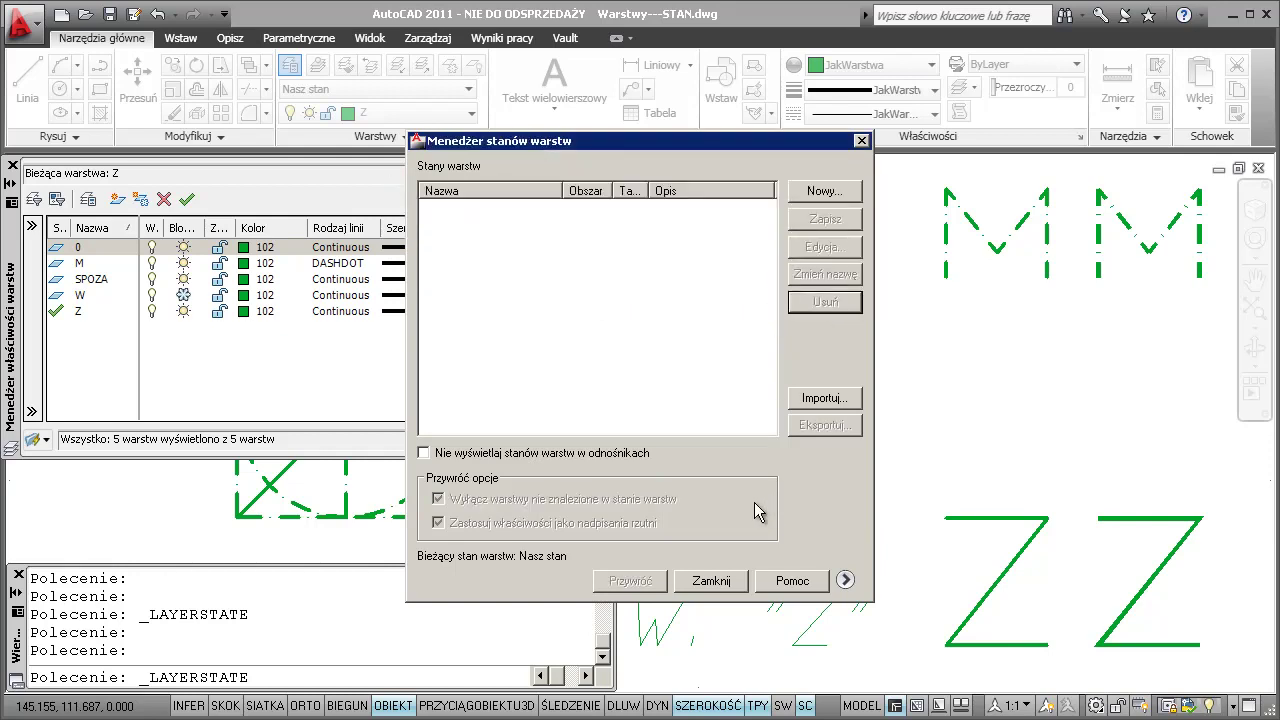
{"action": "left_click", "coordinate": [710, 581]}
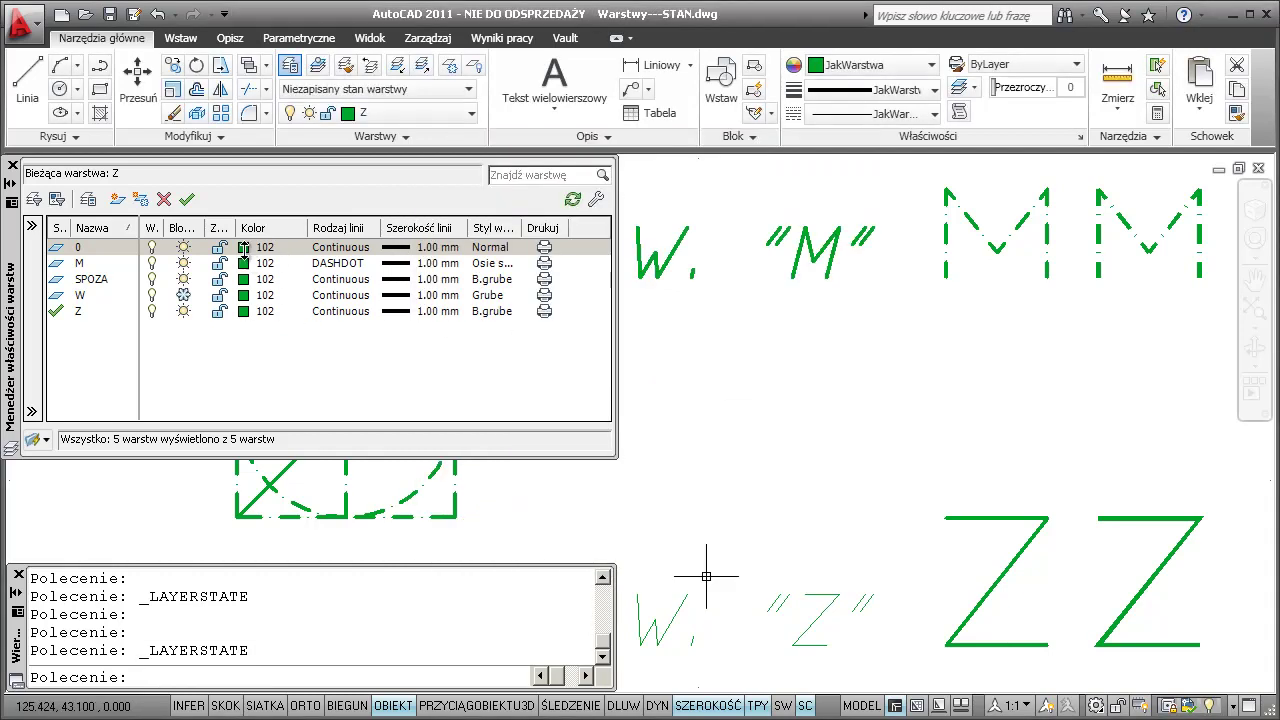
- Import Nasz stan.las into the Layer States Manager and restore it, making all layers colour 40
{"action": "left_click", "coordinate": [470, 92]}
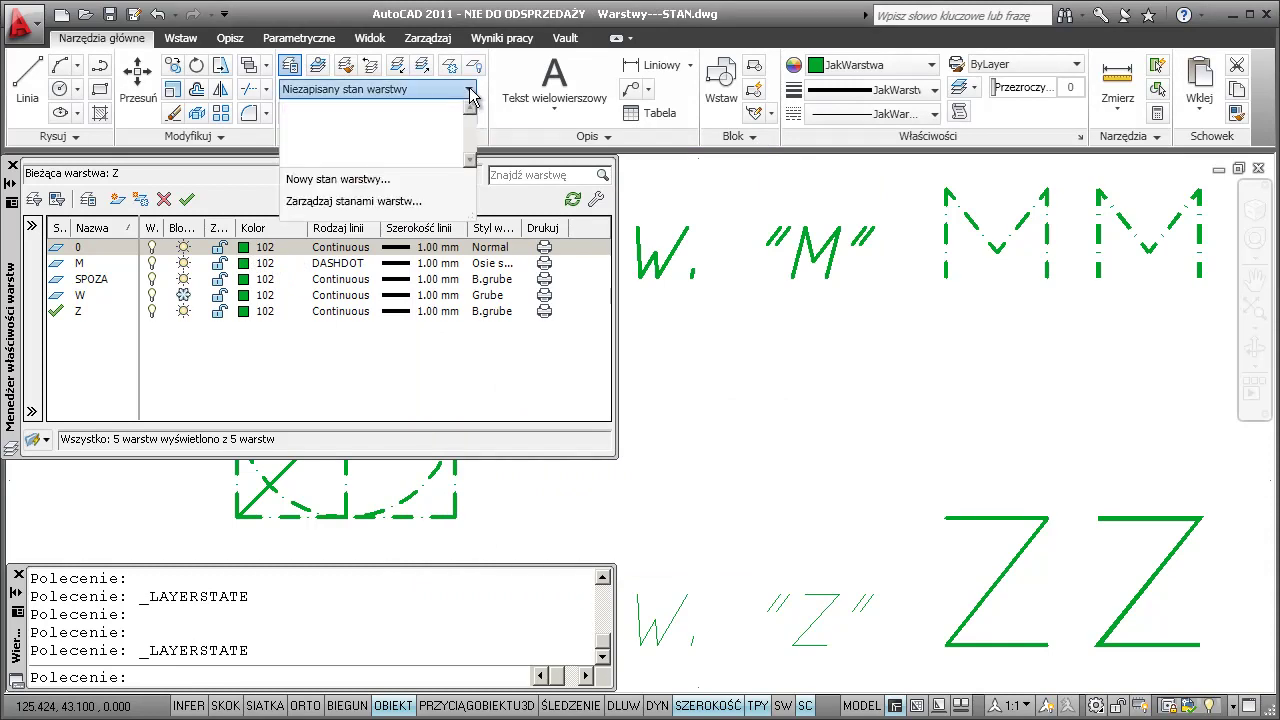
{"action": "left_click", "coordinate": [402, 203]}
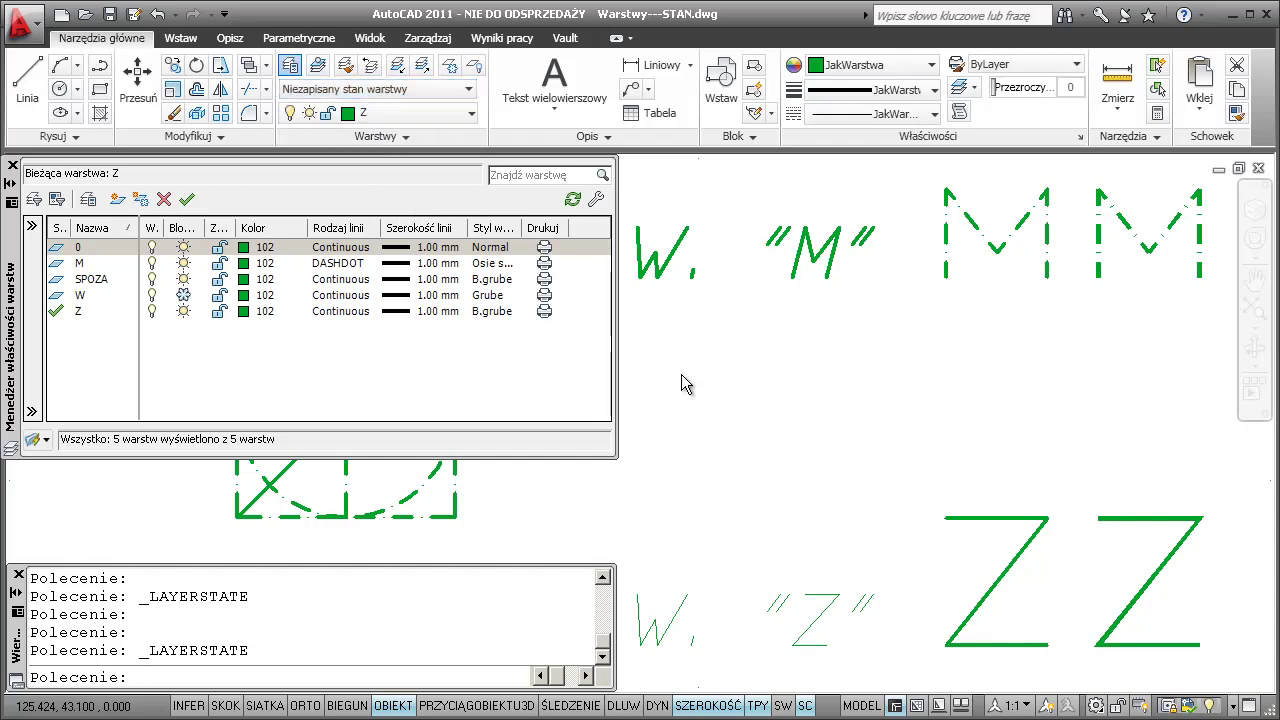
{"action": "key", "text": "Return"}
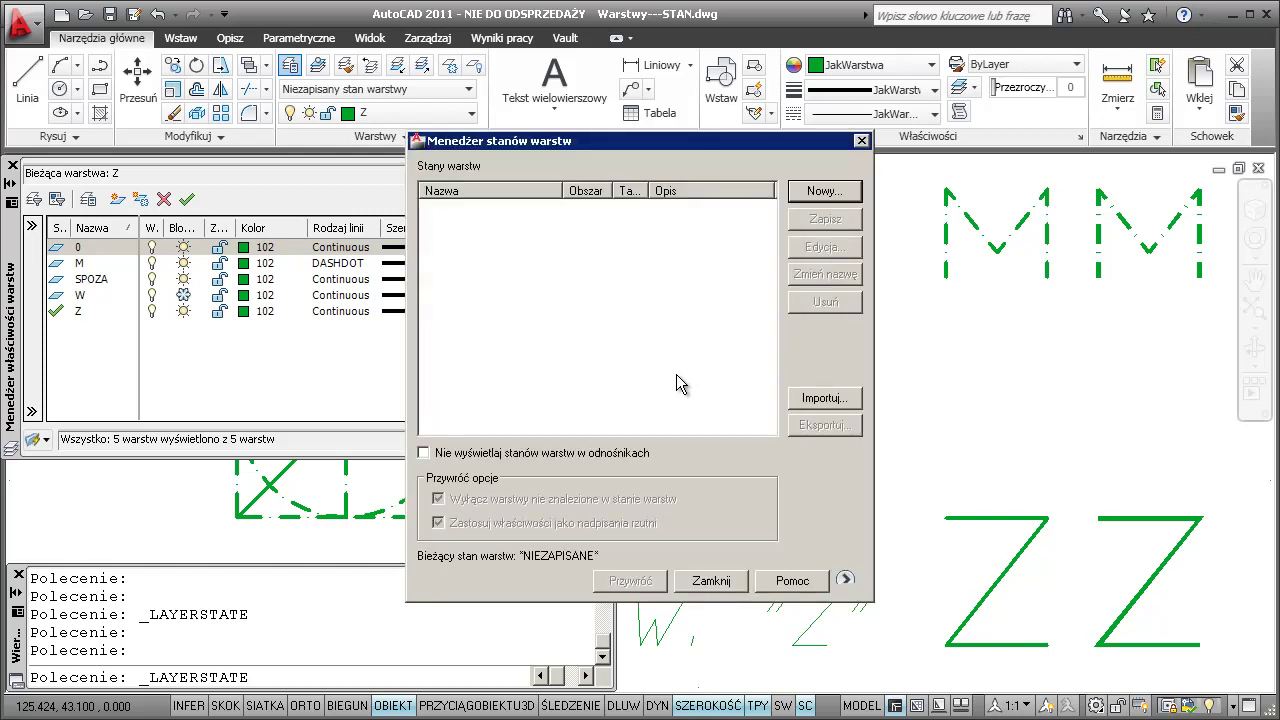
{"action": "left_click", "coordinate": [820, 401]}
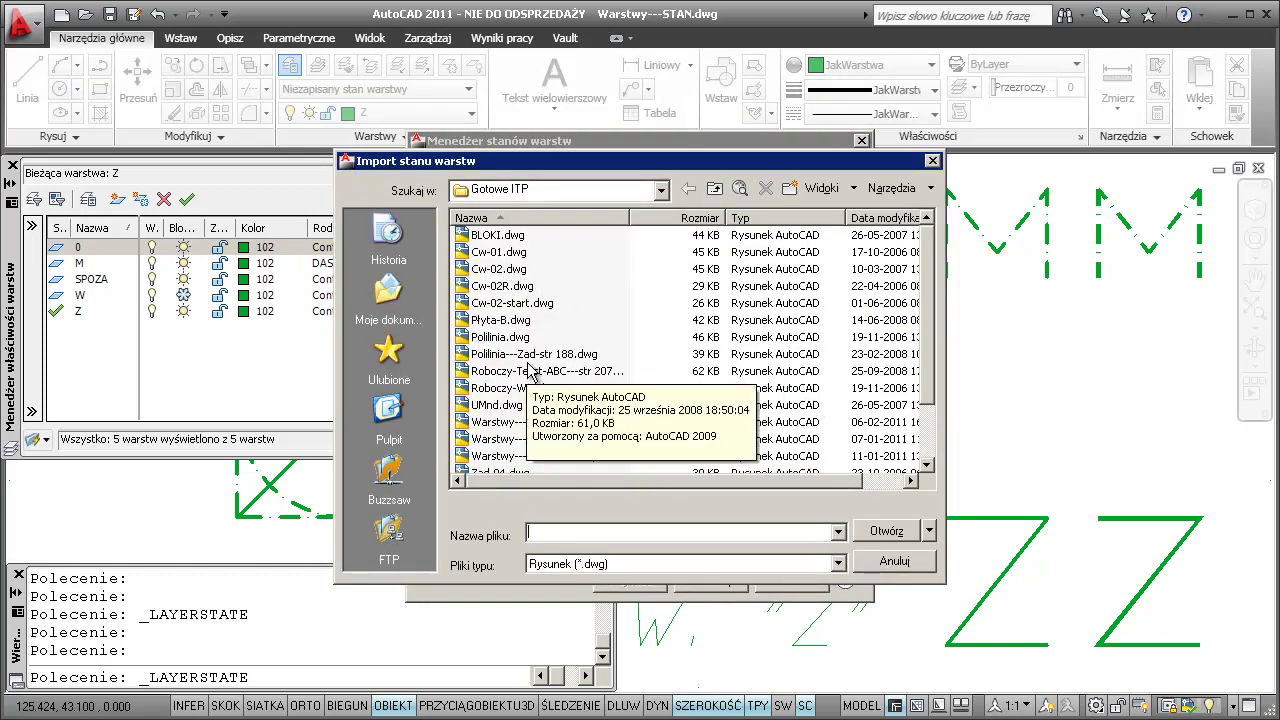
{"action": "left_click", "coordinate": [634, 567]}
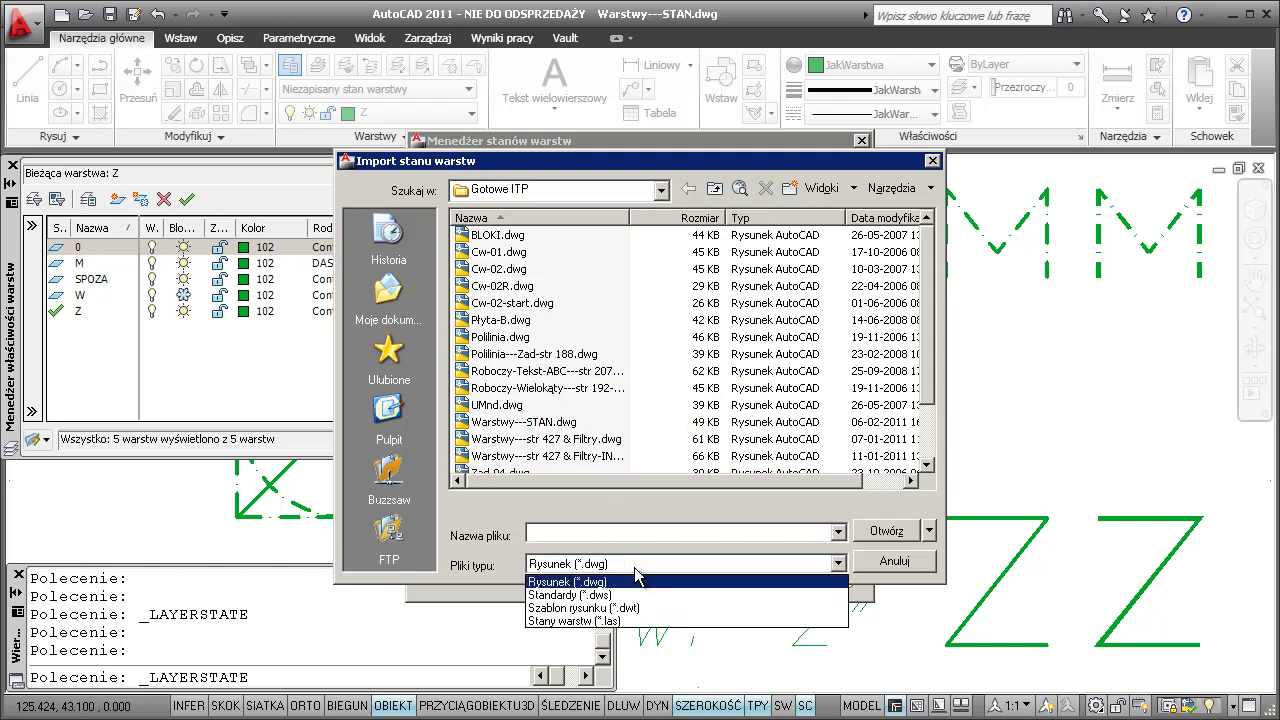
{"action": "left_click", "coordinate": [642, 621]}
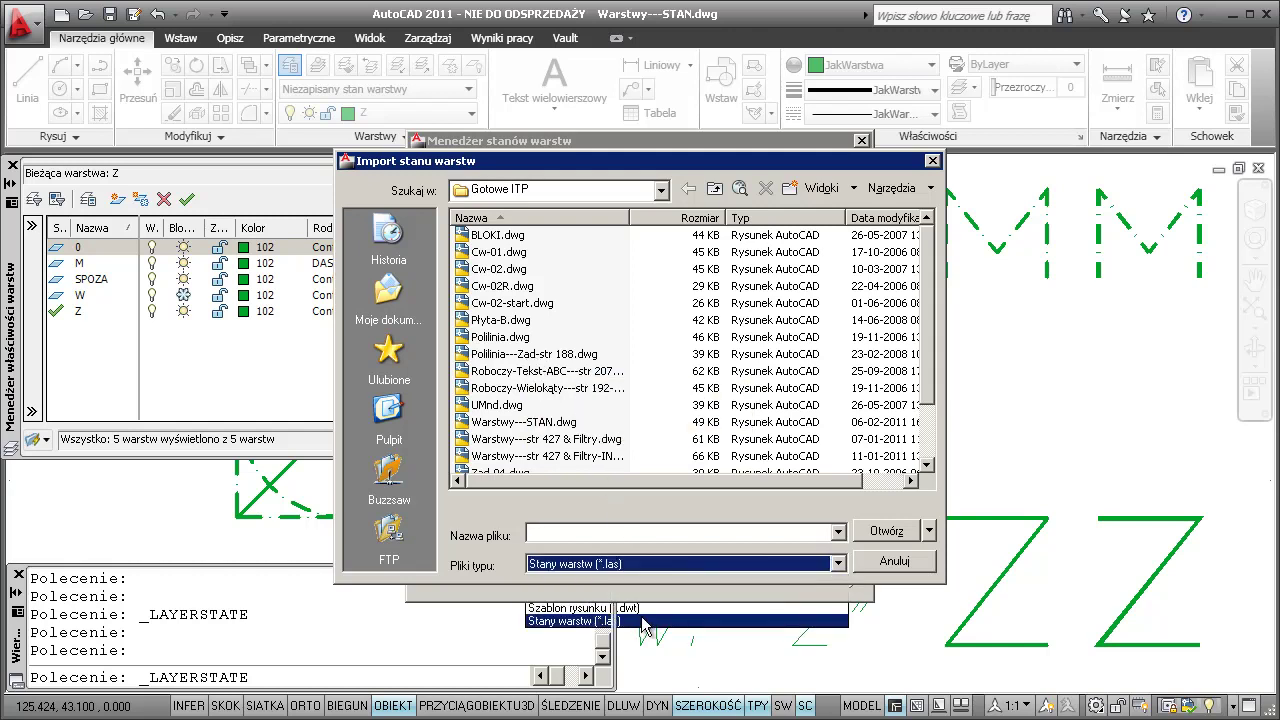
{"action": "double_click", "coordinate": [485, 240]}
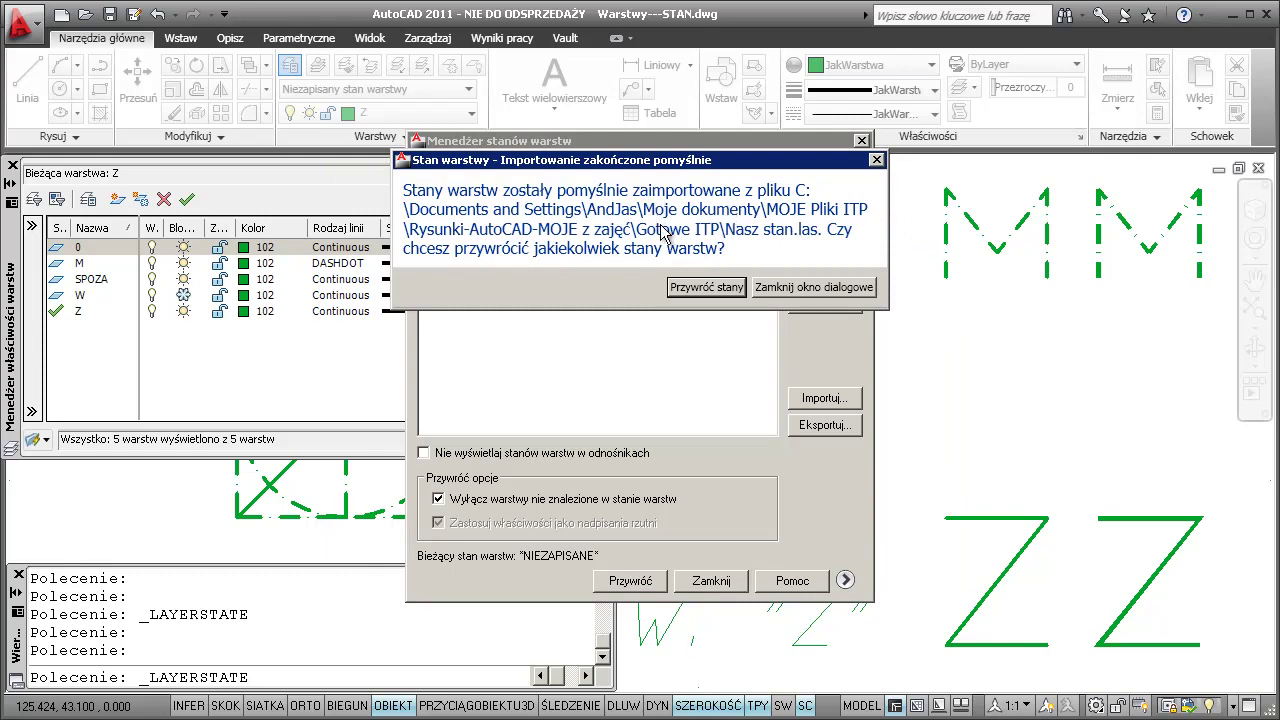
{"action": "left_click", "coordinate": [703, 287]}
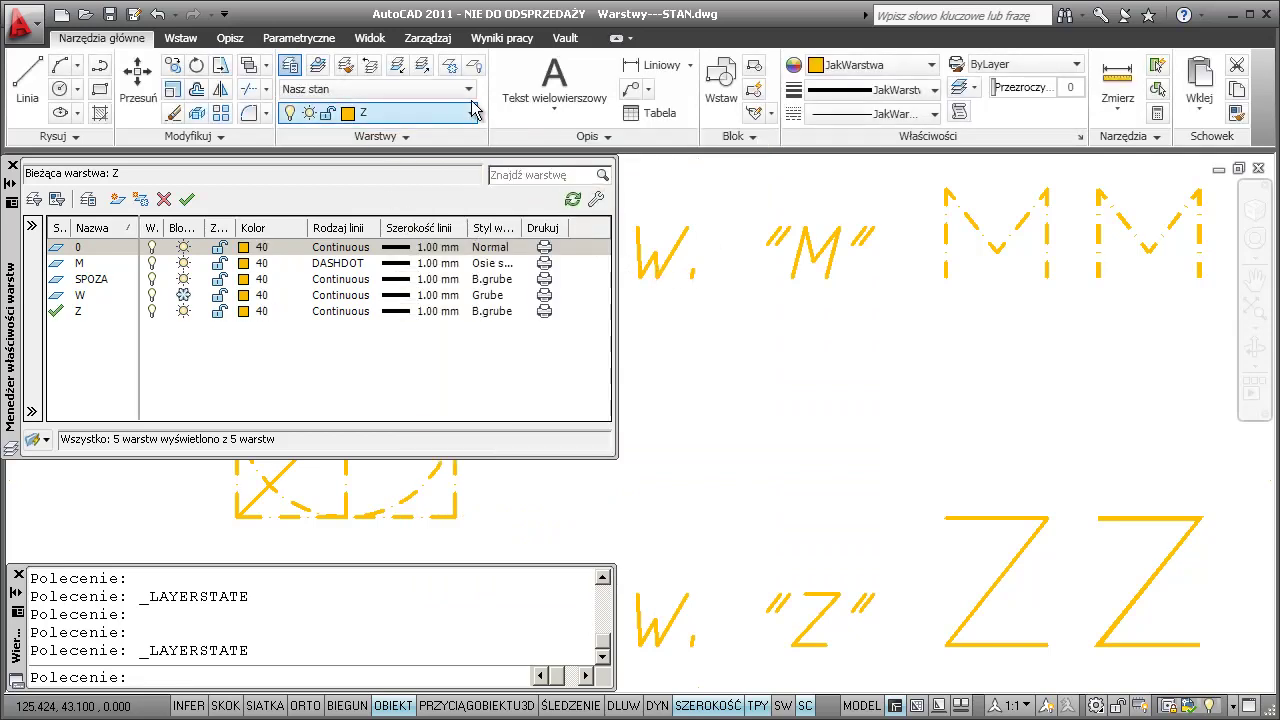
- Import Wszystkie Czerwone Jednopunktowe.las and restore it so the layers draw red DASHDOT
{"action": "left_click", "coordinate": [468, 90]}
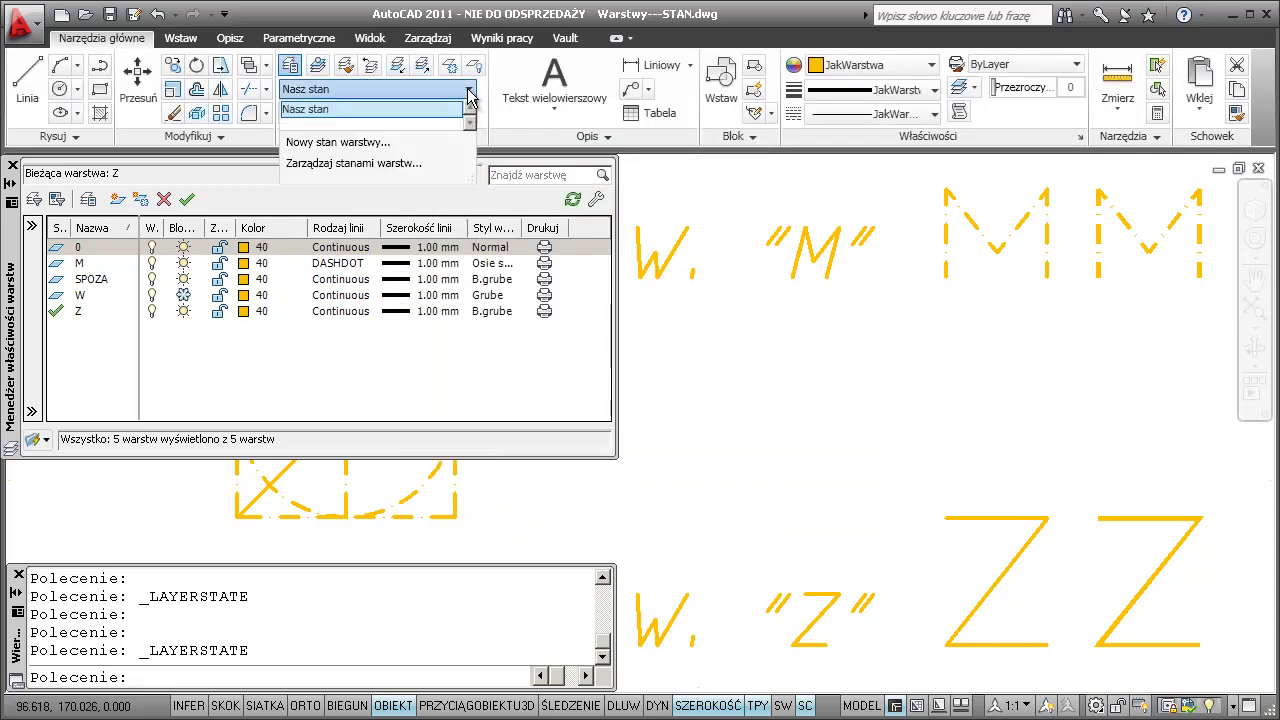
{"action": "left_click", "coordinate": [410, 163]}
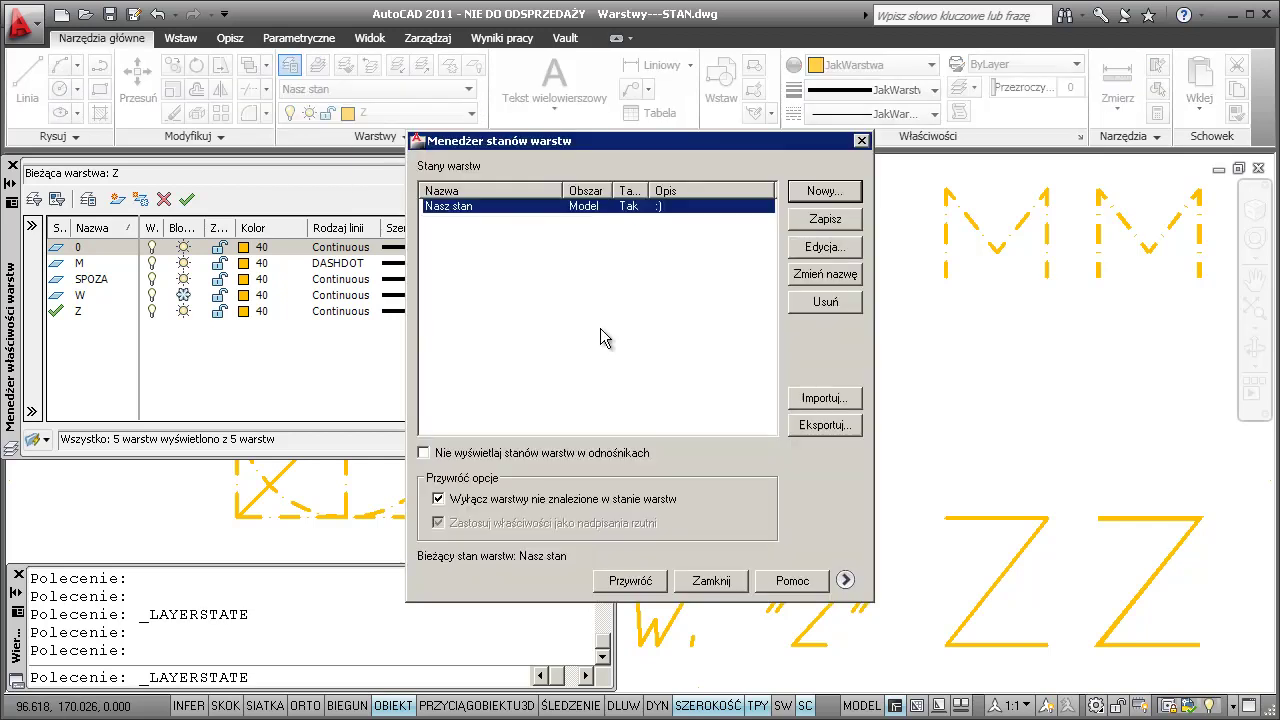
{"action": "left_click", "coordinate": [815, 400]}
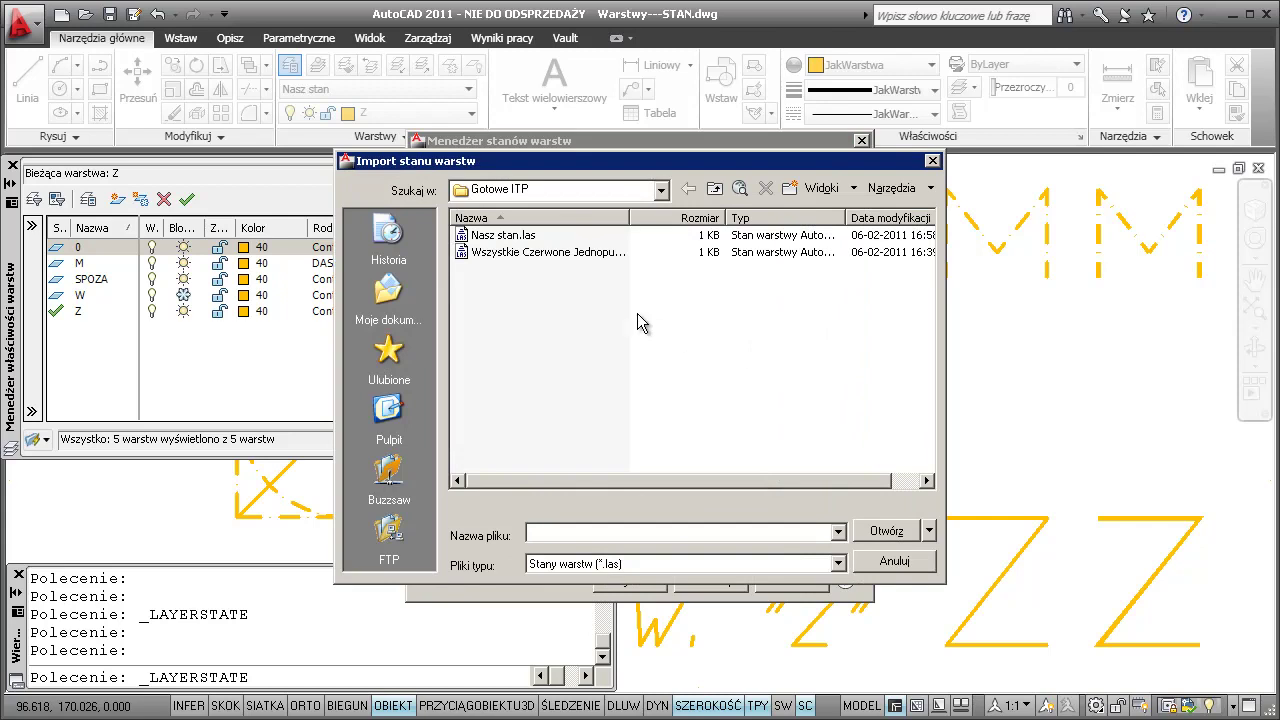
{"action": "left_click", "coordinate": [530, 256]}
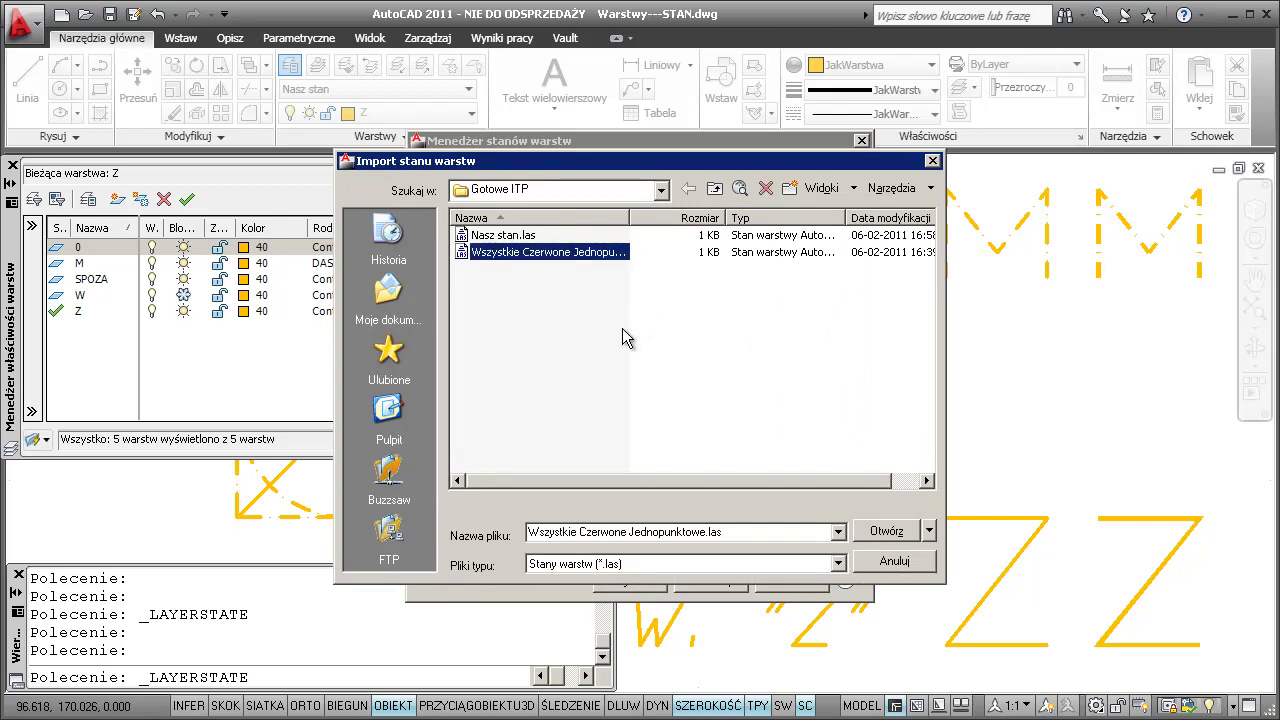
{"action": "left_click", "coordinate": [884, 532]}
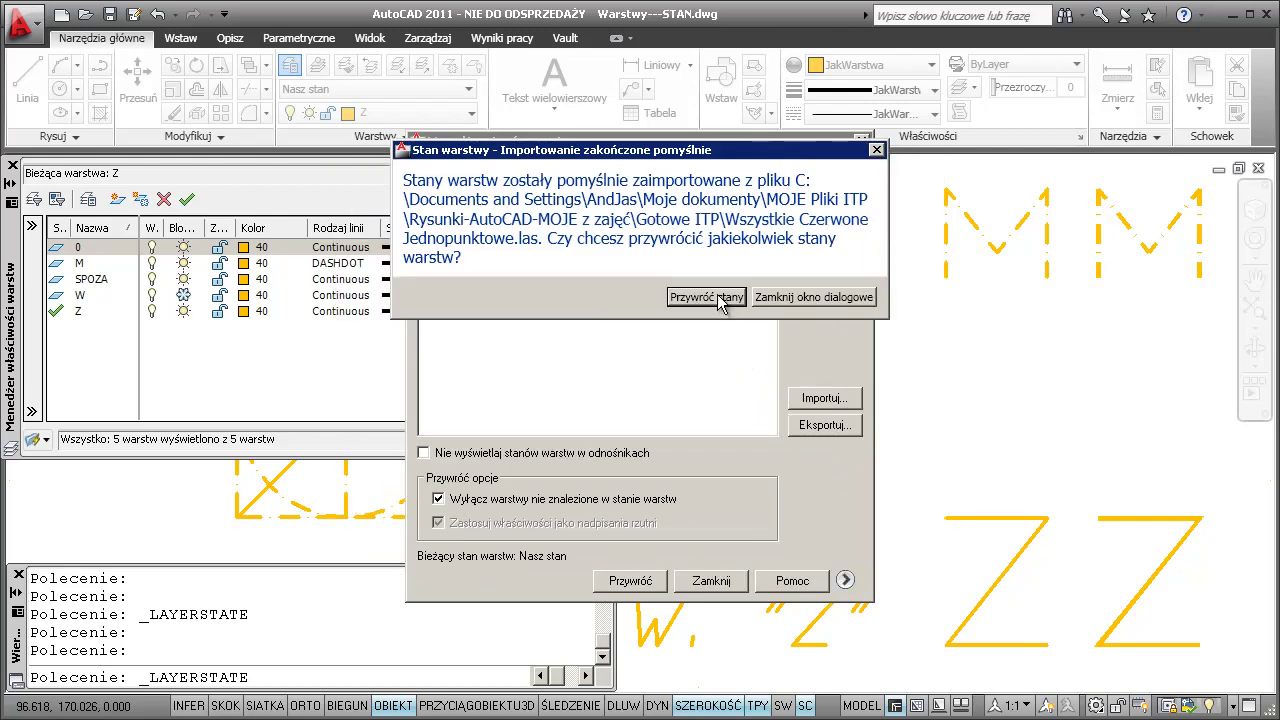
{"action": "left_click", "coordinate": [717, 294]}
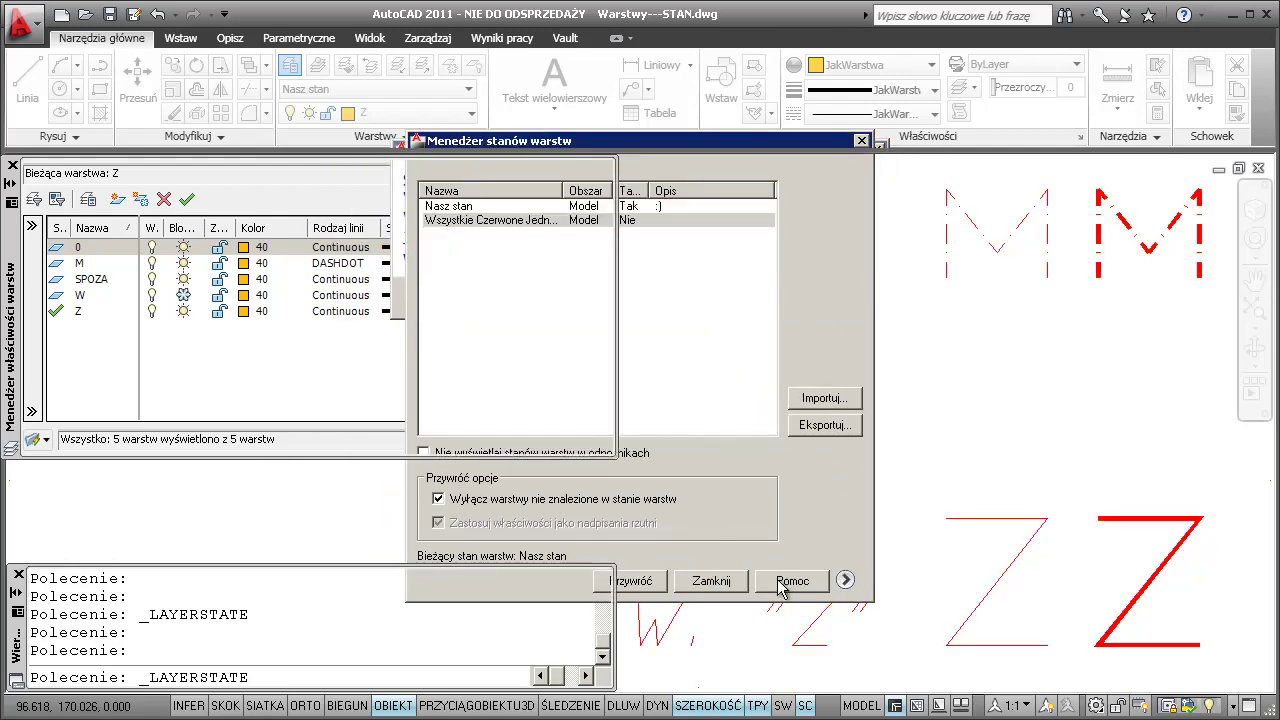
{"action": "left_click", "coordinate": [733, 580]}
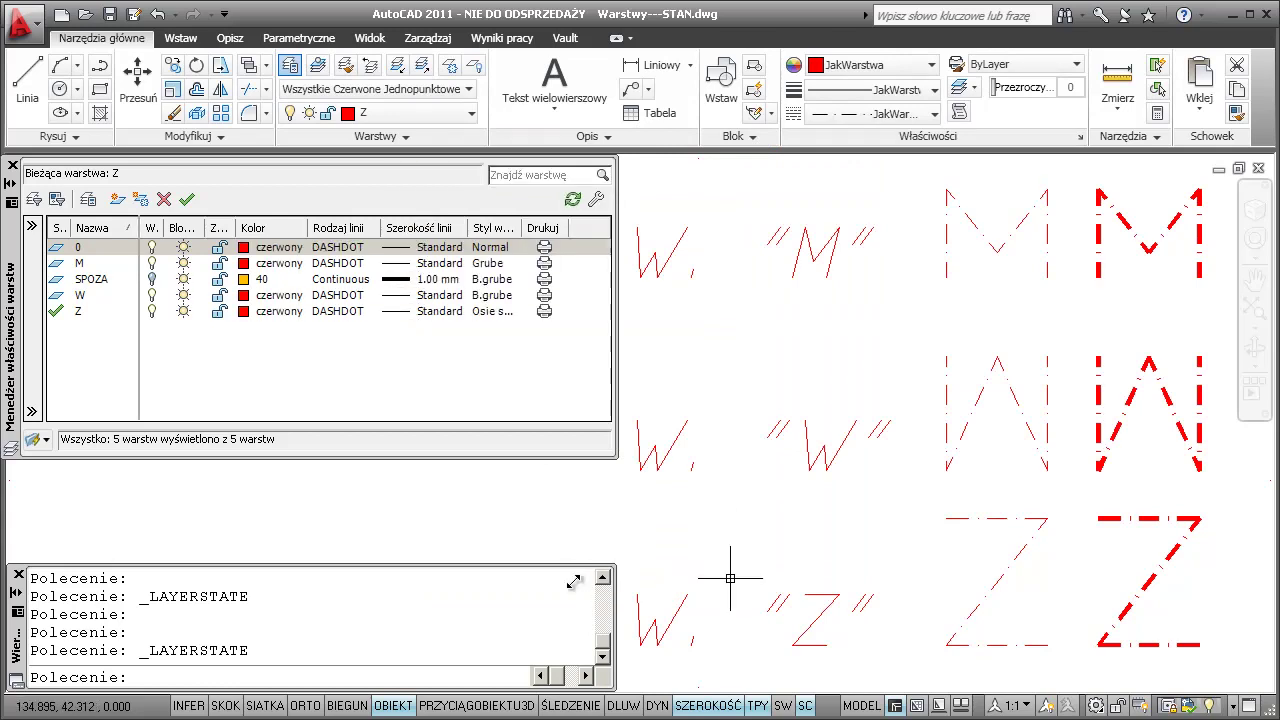
- Regenerate the drawing with RE, turn on the SPOZA layer, and auto-hide the Layer Properties palette
{"action": "left_click", "coordinate": [731, 576]}
{"action": "left_click", "coordinate": [743, 524]}
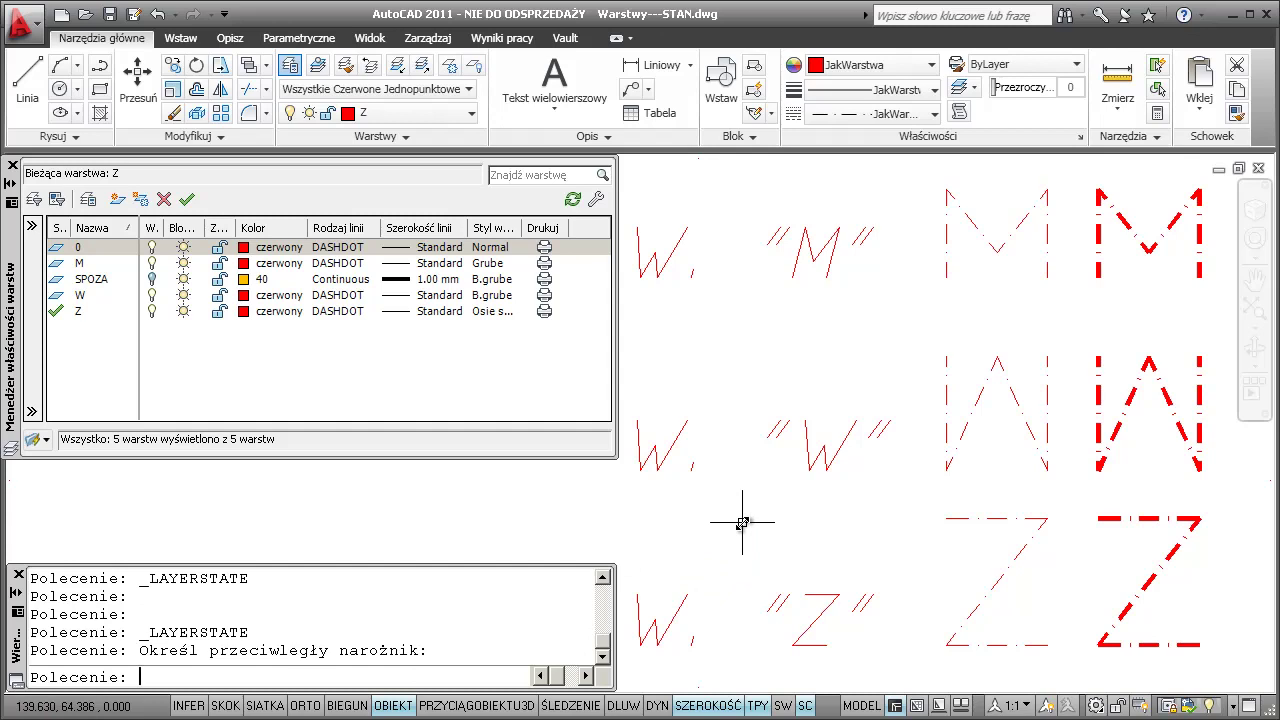
{"action": "type", "text": "re"}
{"action": "key", "text": "Return"}
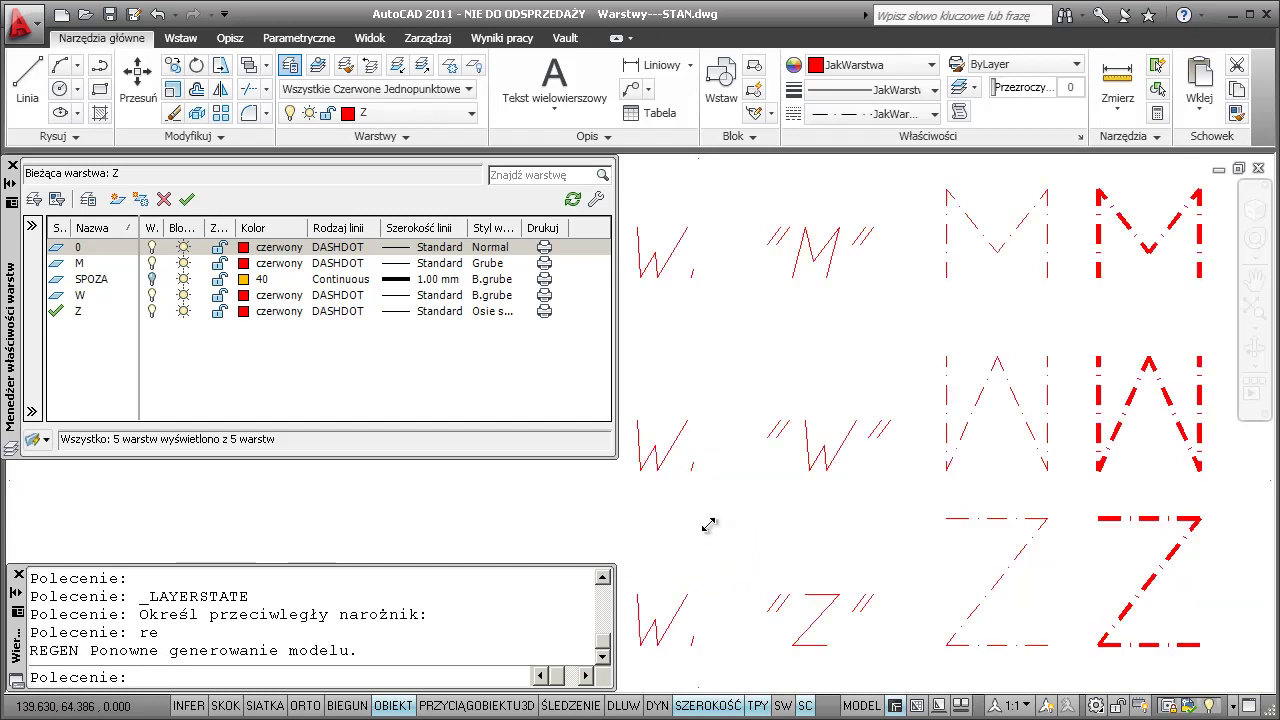
{"action": "left_click", "coordinate": [153, 280]}
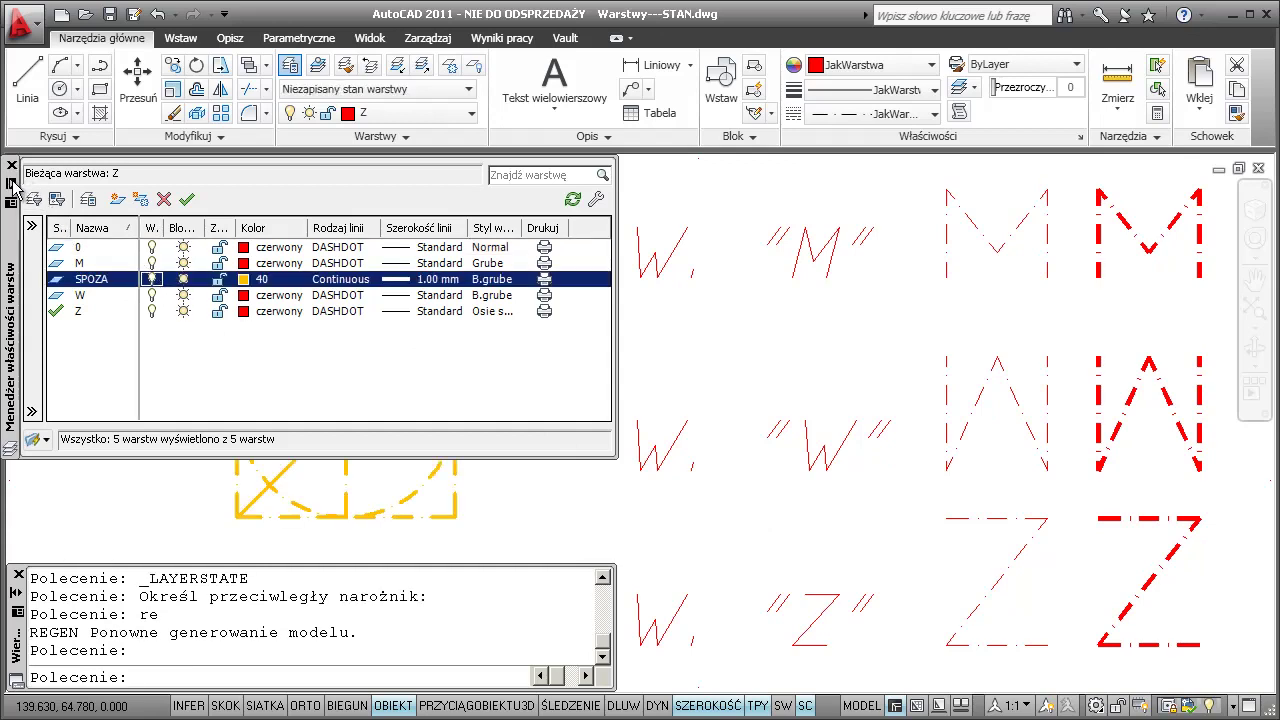
{"action": "left_click", "coordinate": [12, 185]}
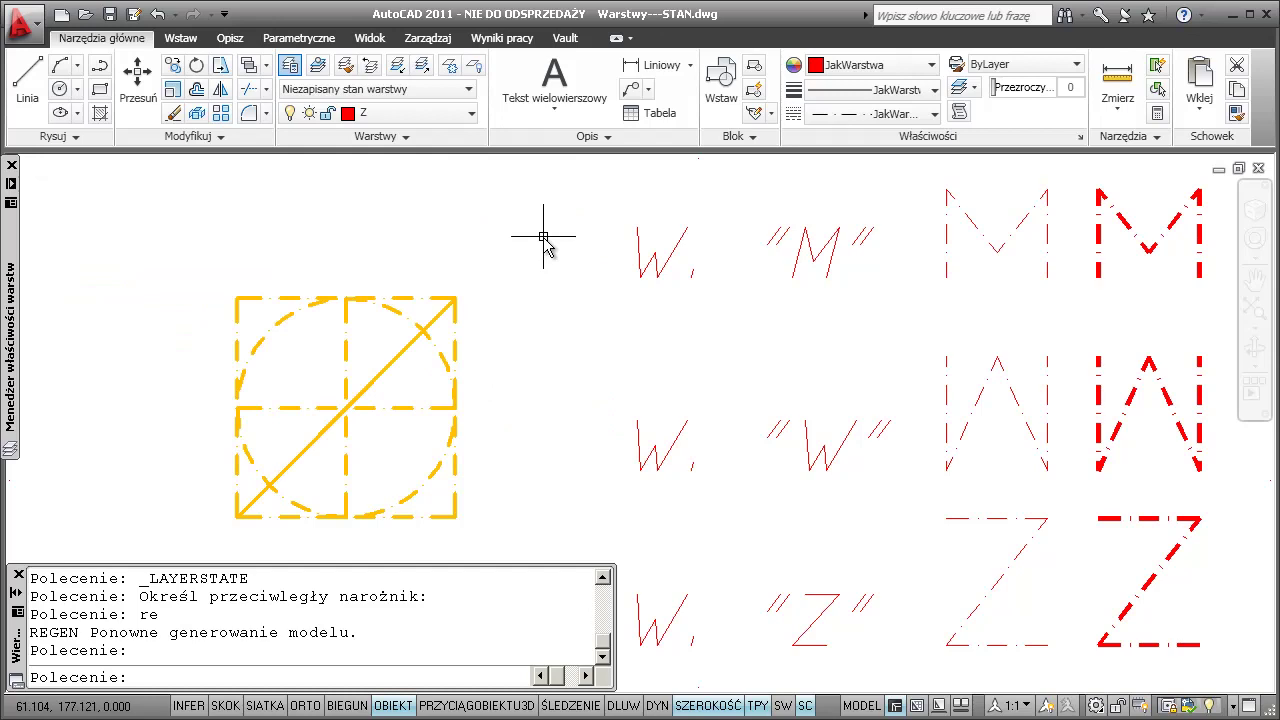
{"action": "left_click", "coordinate": [470, 96]}
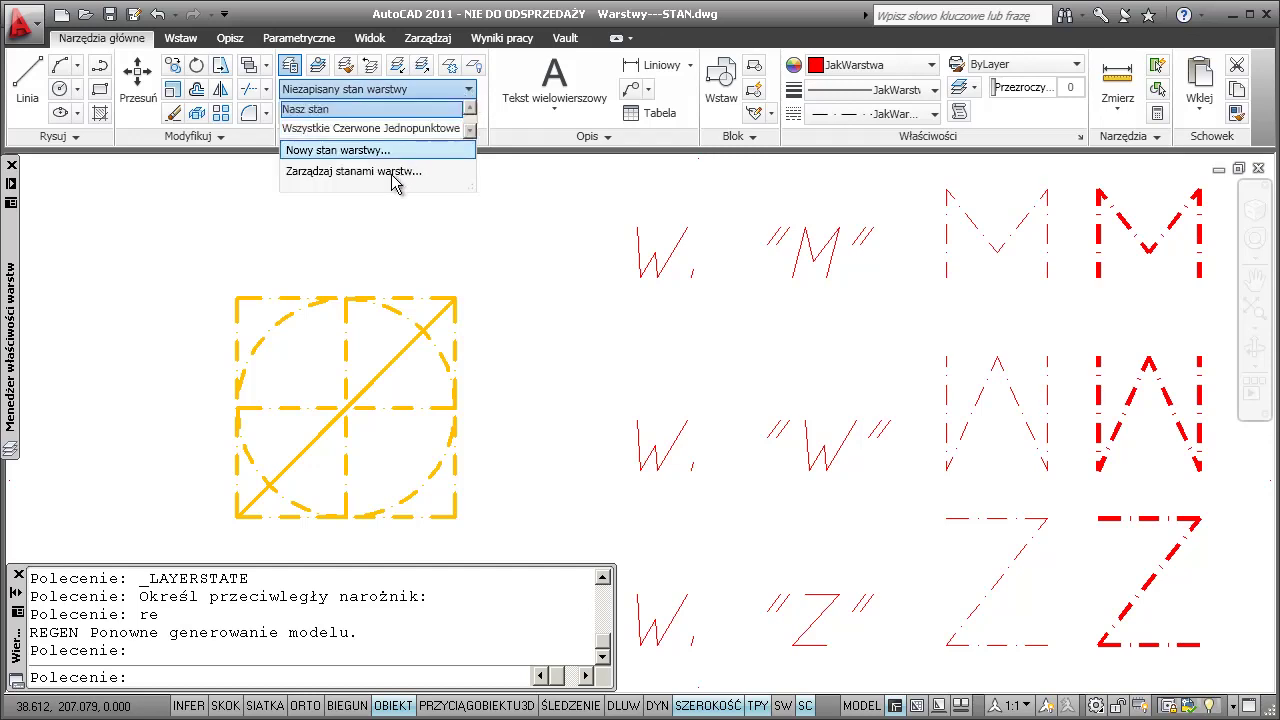
{"action": "left_click", "coordinate": [393, 182]}
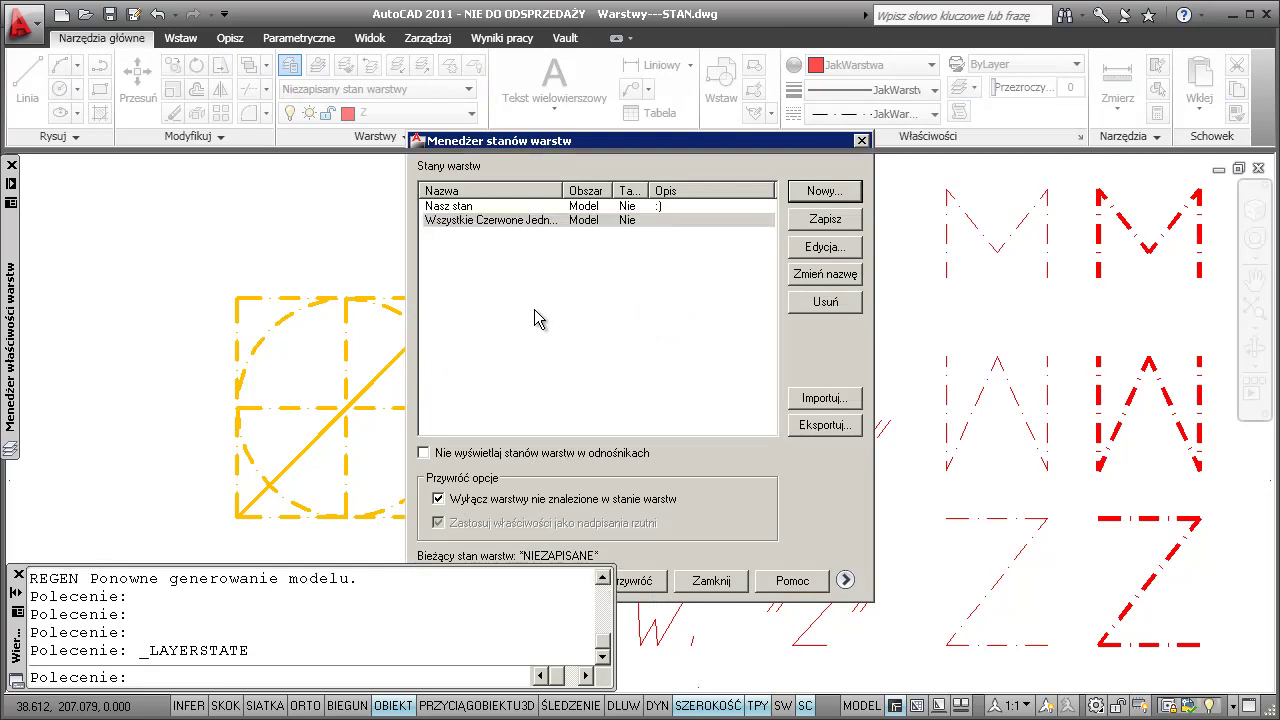
{"action": "key", "text": "Escape"}
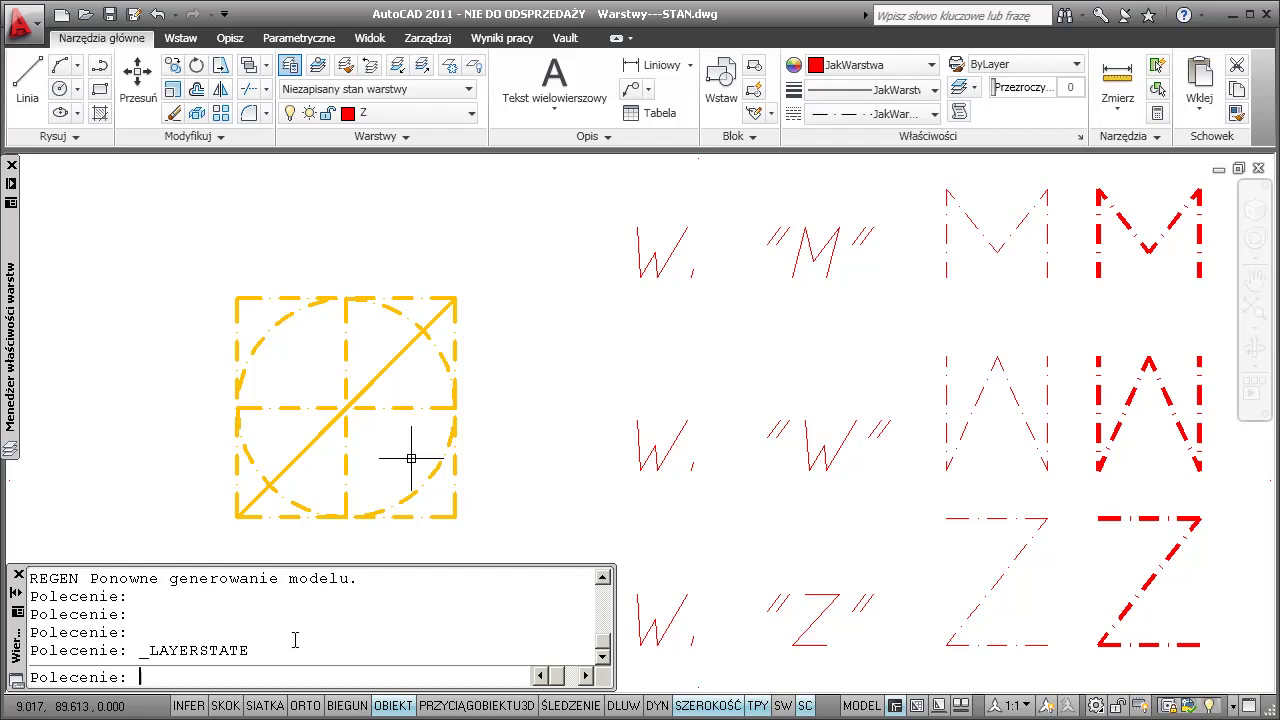
{"action": "left_click", "coordinate": [295, 640]}
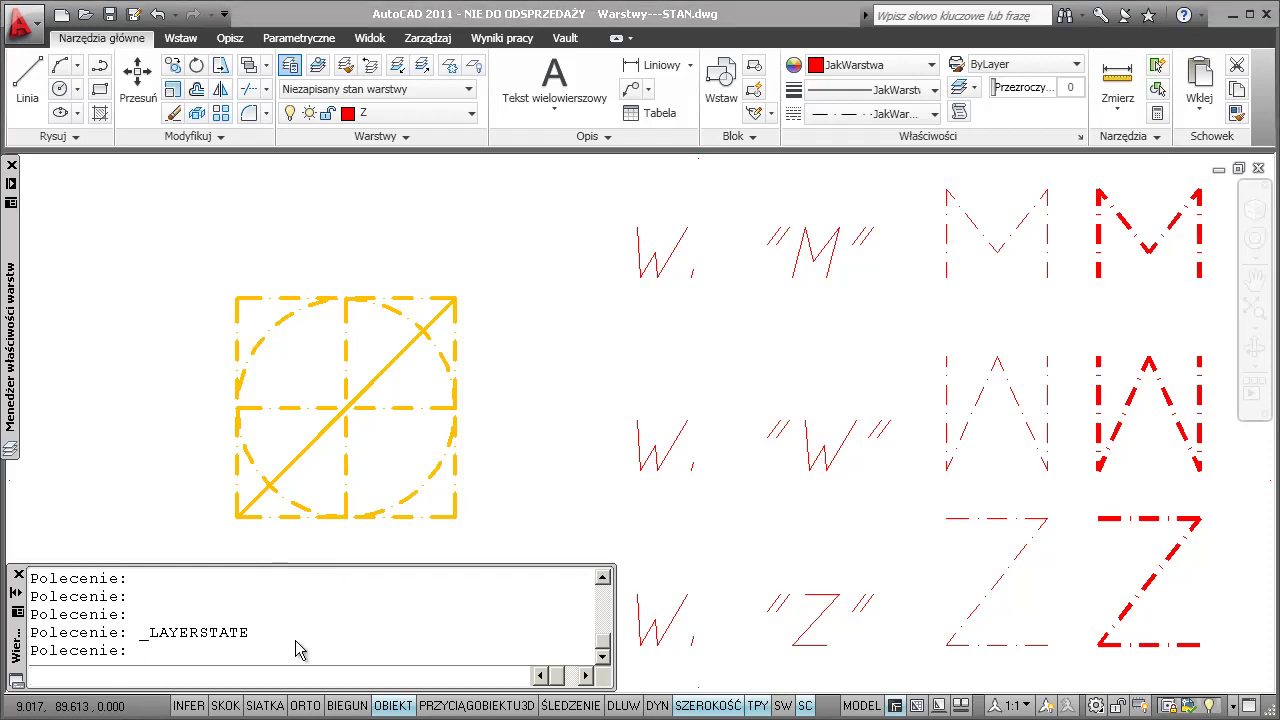
{"action": "key", "text": "Return"}
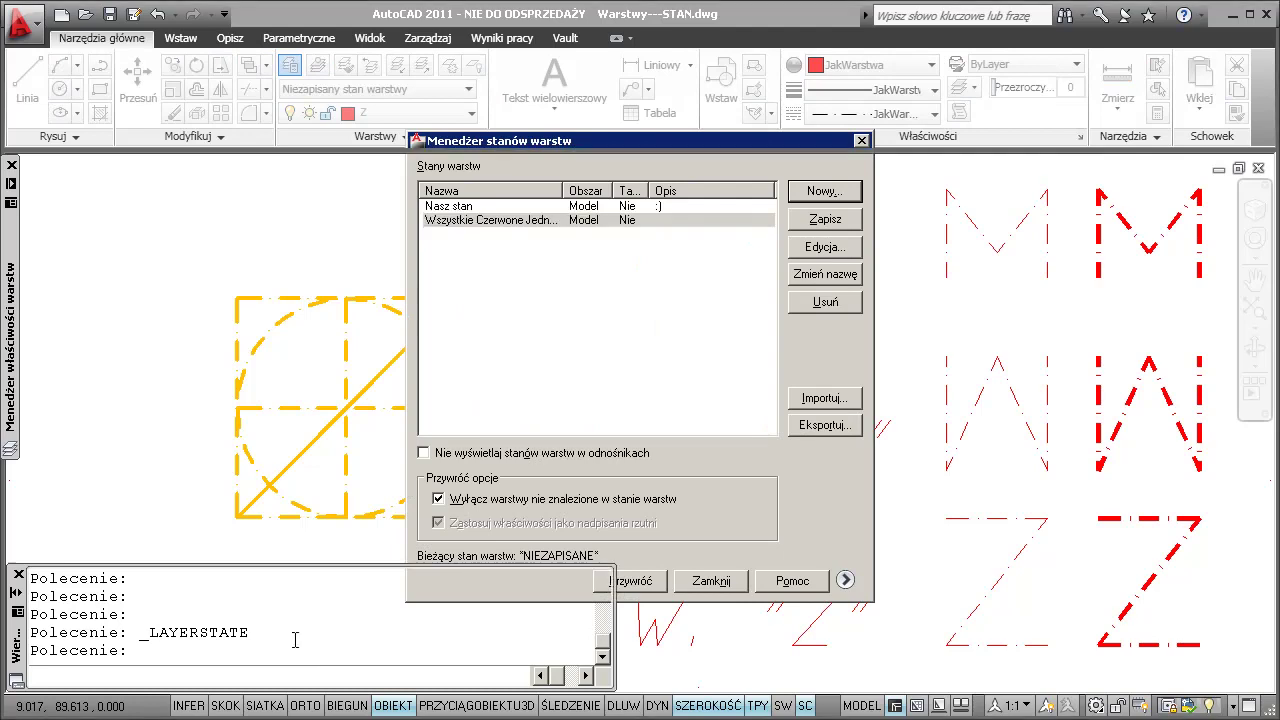
{"action": "key", "text": "Escape"}
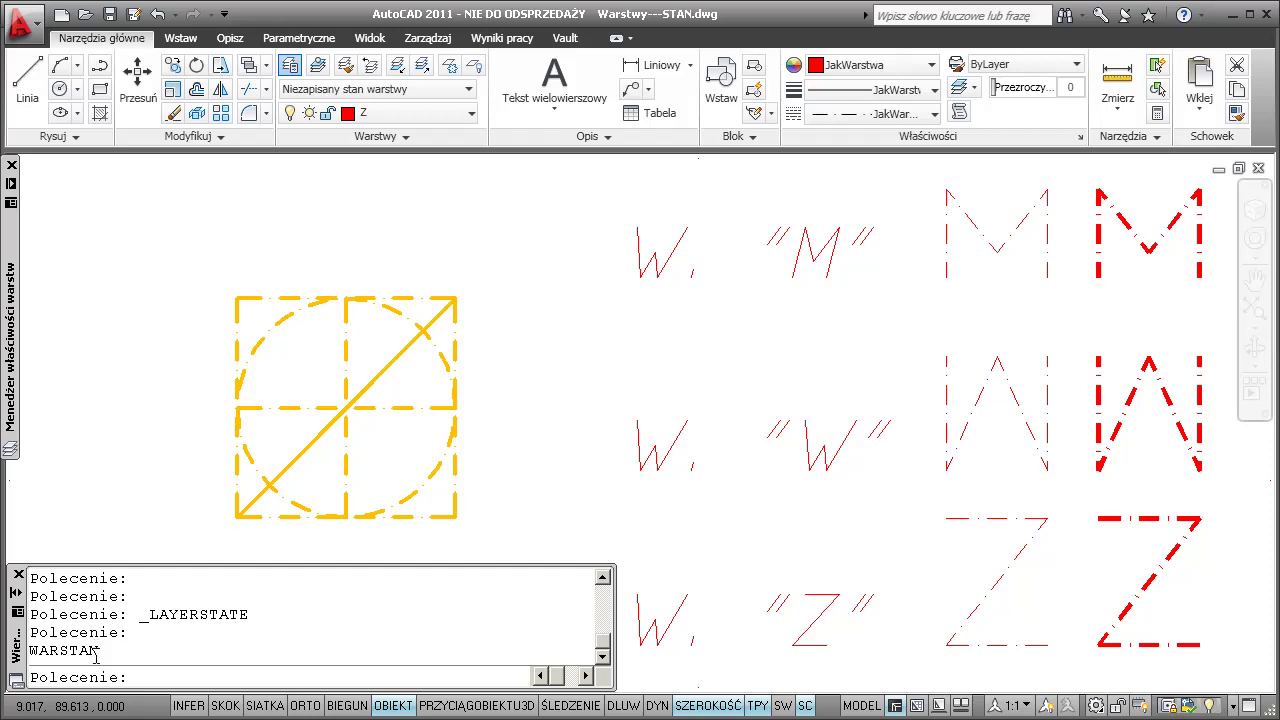
{"action": "left_click_drag", "start_coordinate": [100, 652], "coordinate": [30, 652]}
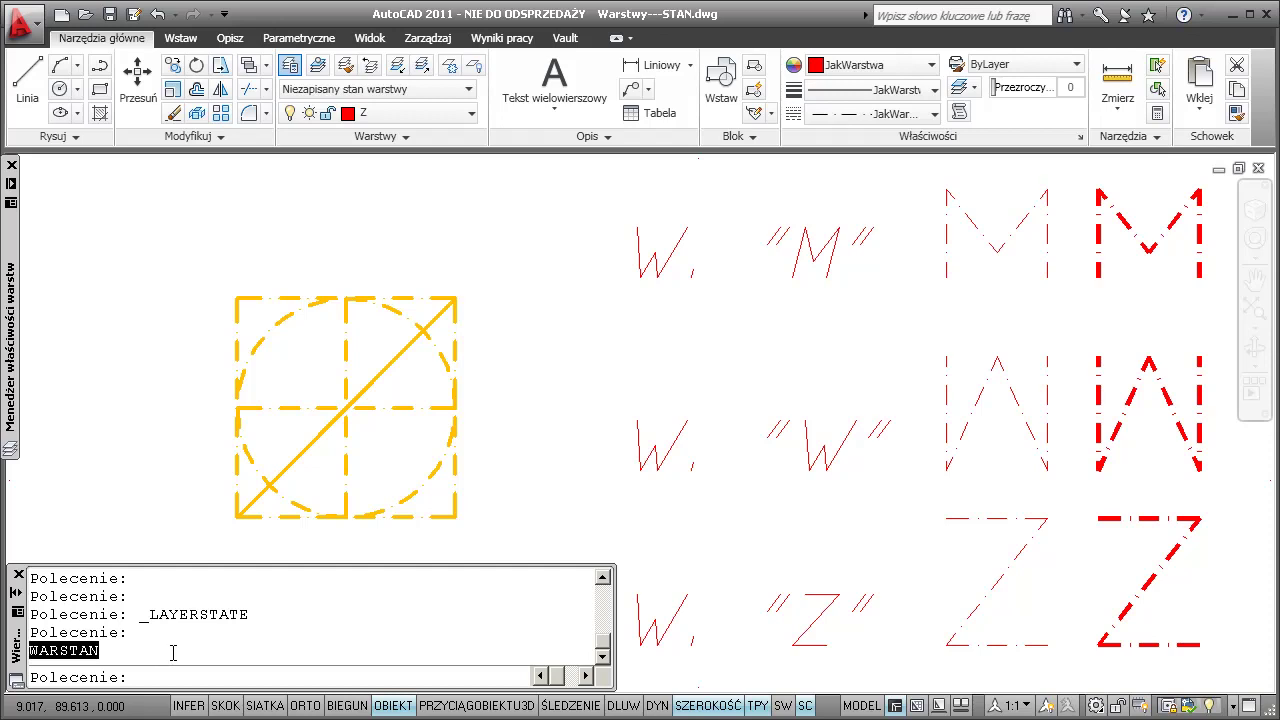
{"action": "left_click", "coordinate": [173, 653]}
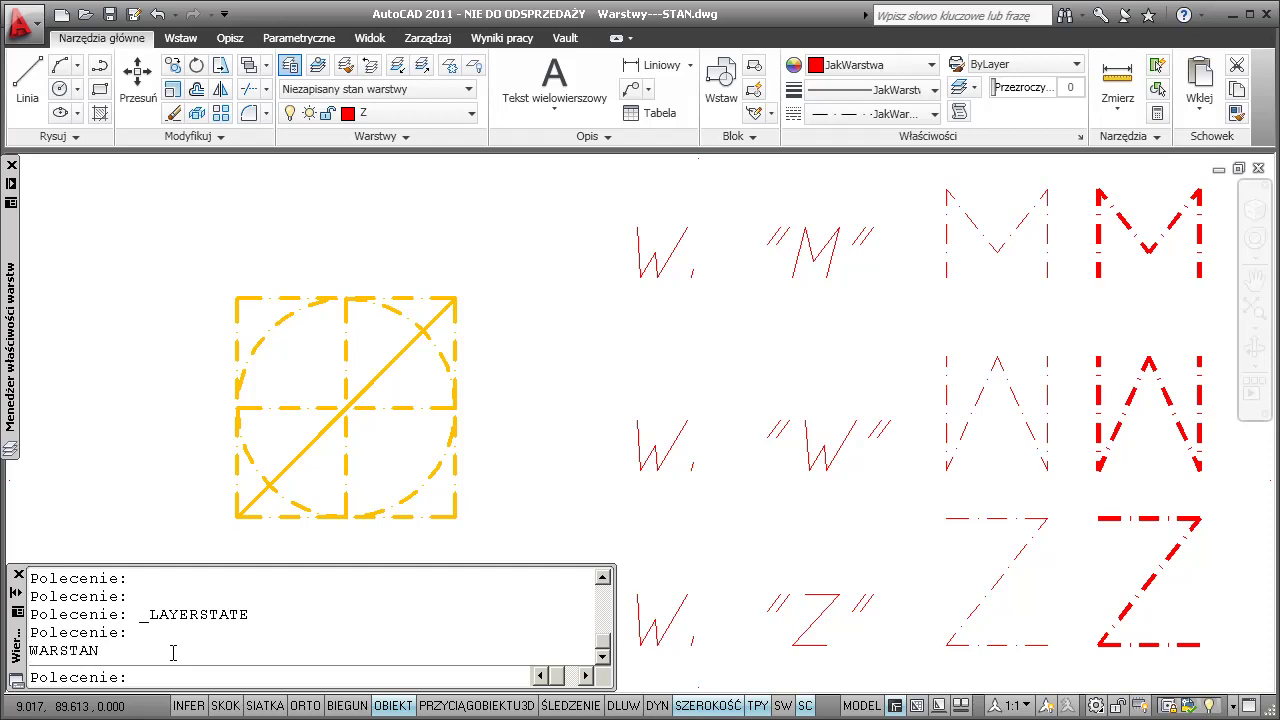